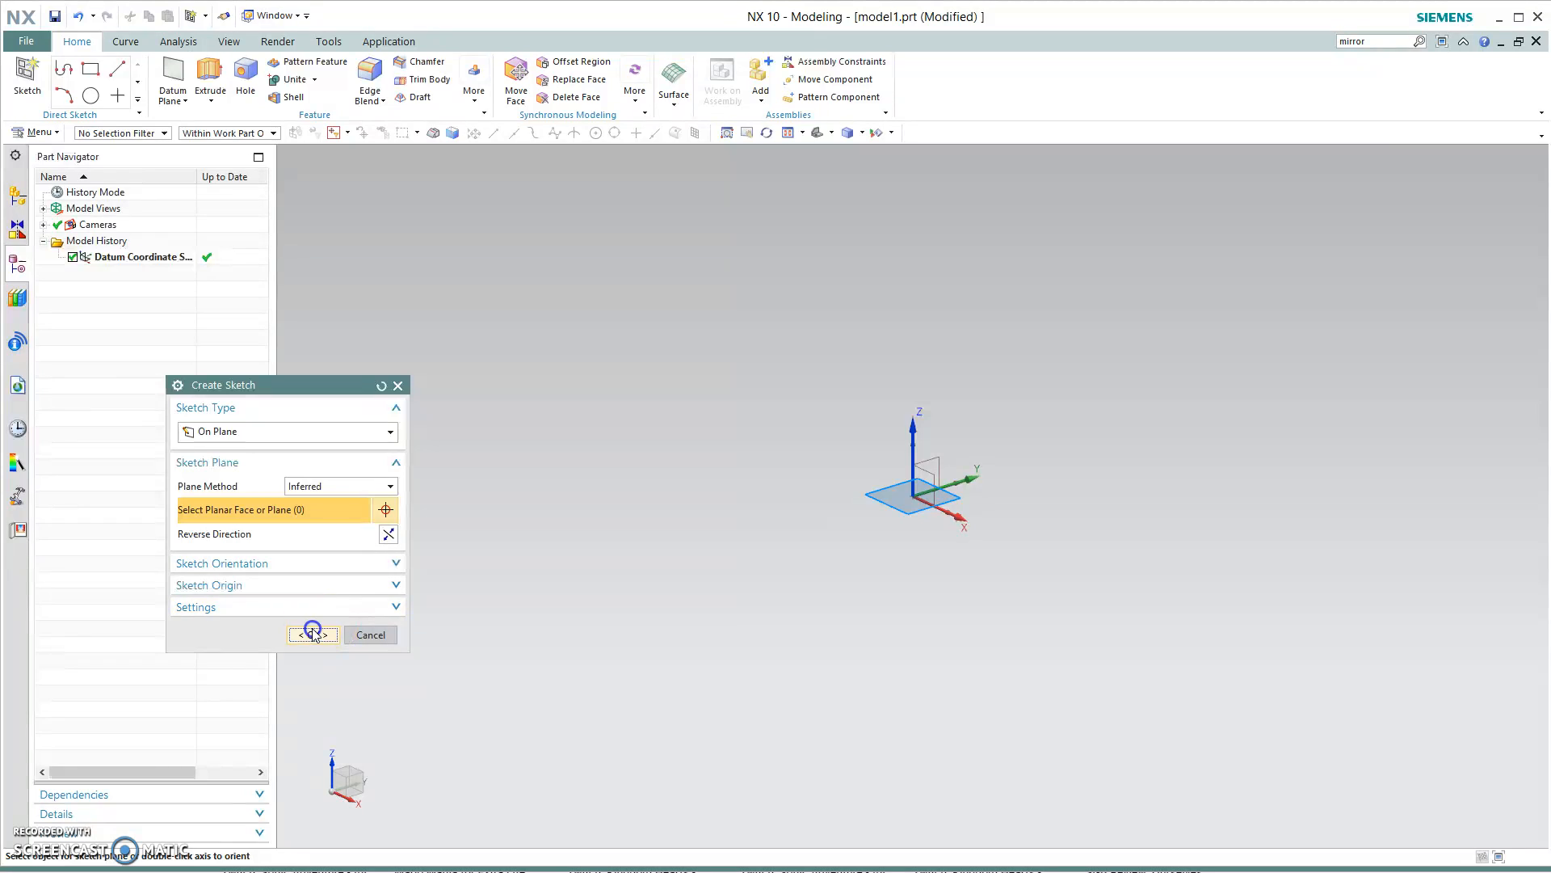
pyautogui.moveTo(735, 631)
pyautogui.mouseDown(button='middle')
pyautogui.moveTo(752, 663)
pyautogui.moveTo(710, 617)
pyautogui.moveTo(623, 616)
pyautogui.moveTo(736, 606)
pyautogui.mouseUp(button='middle')
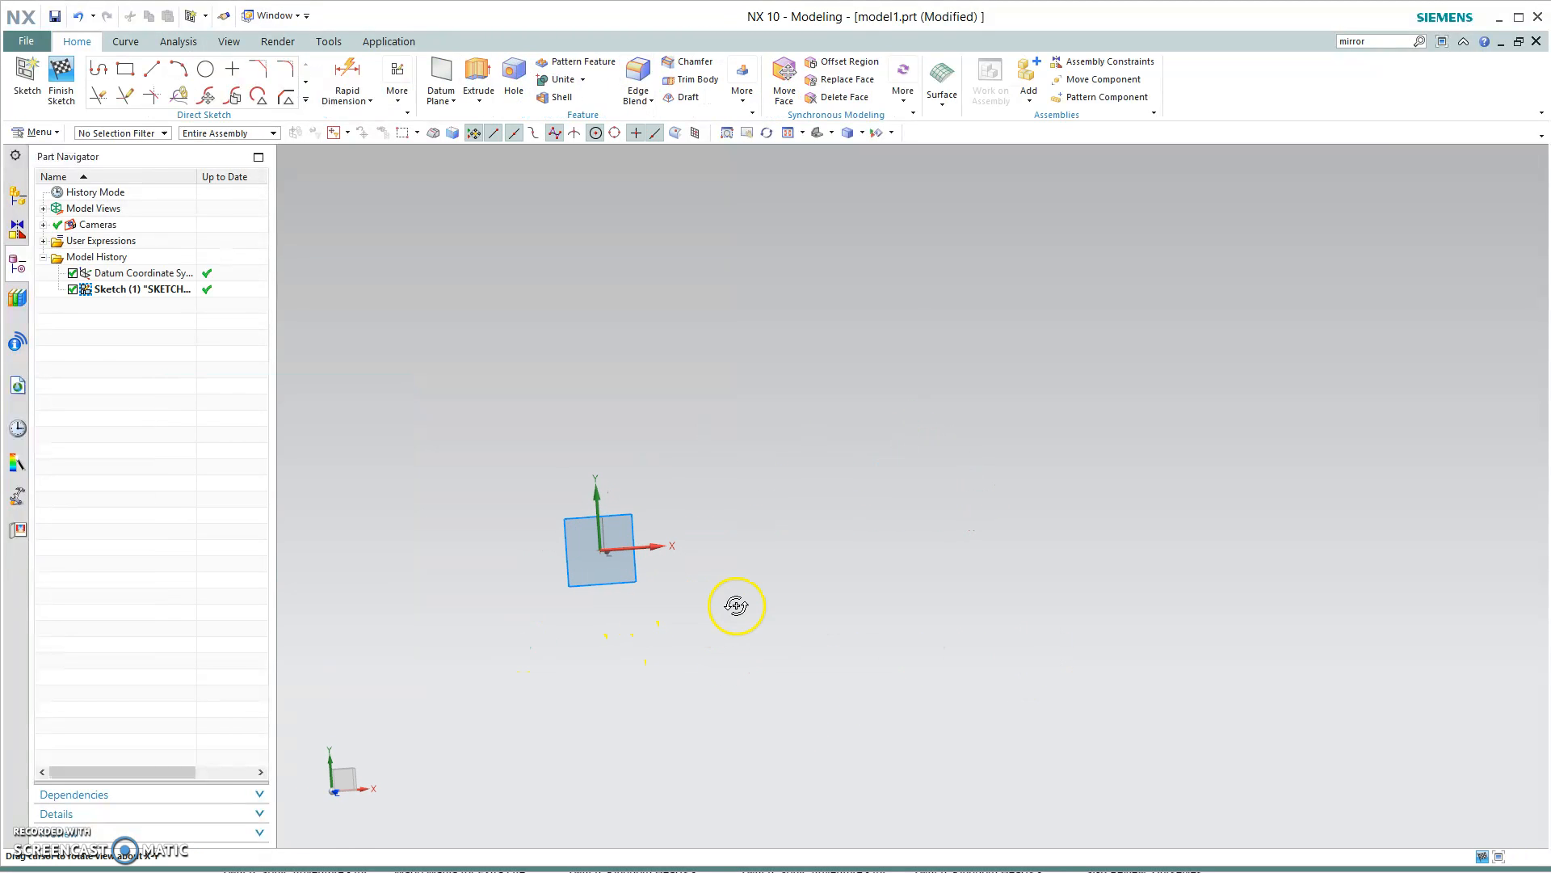
pyautogui.click(822, 132)
pyautogui.click(833, 136)
pyautogui.moveTo(827, 132)
pyautogui.click(847, 157)
pyautogui.keyDown('shift'); pyautogui.moveTo(1172, 759); pyautogui.dragTo(845, 796, button='middle'); pyautogui.keyUp('shift')
pyautogui.keyDown('shift'); pyautogui.moveTo(840, 571); pyautogui.dragTo(768, 635, button='middle'); pyautogui.keyUp('shift')
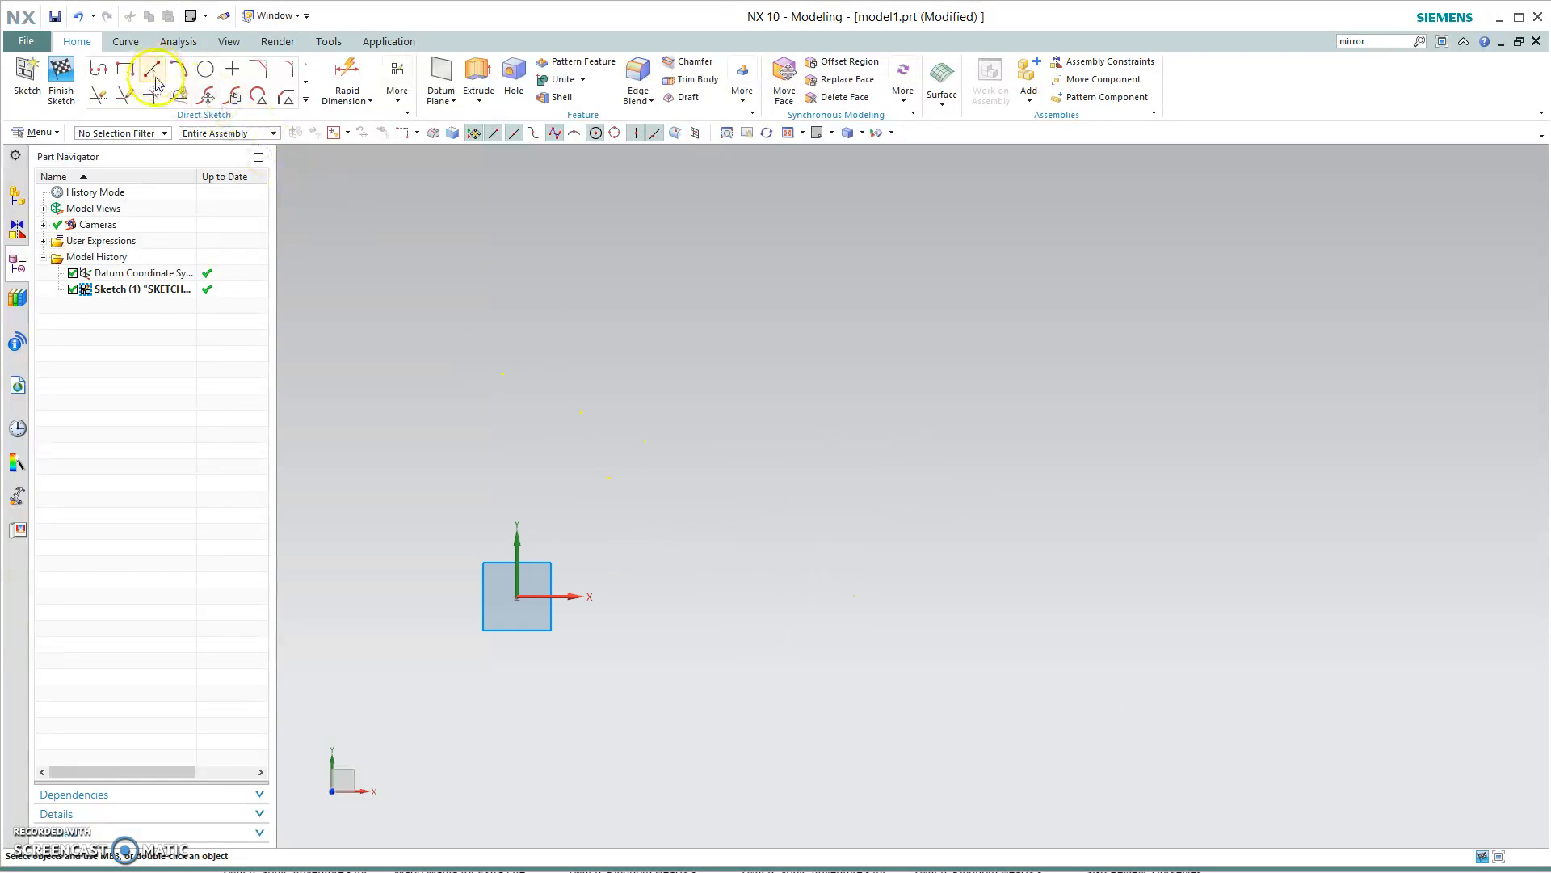
pyautogui.click(396, 93)
pyautogui.click(458, 138)
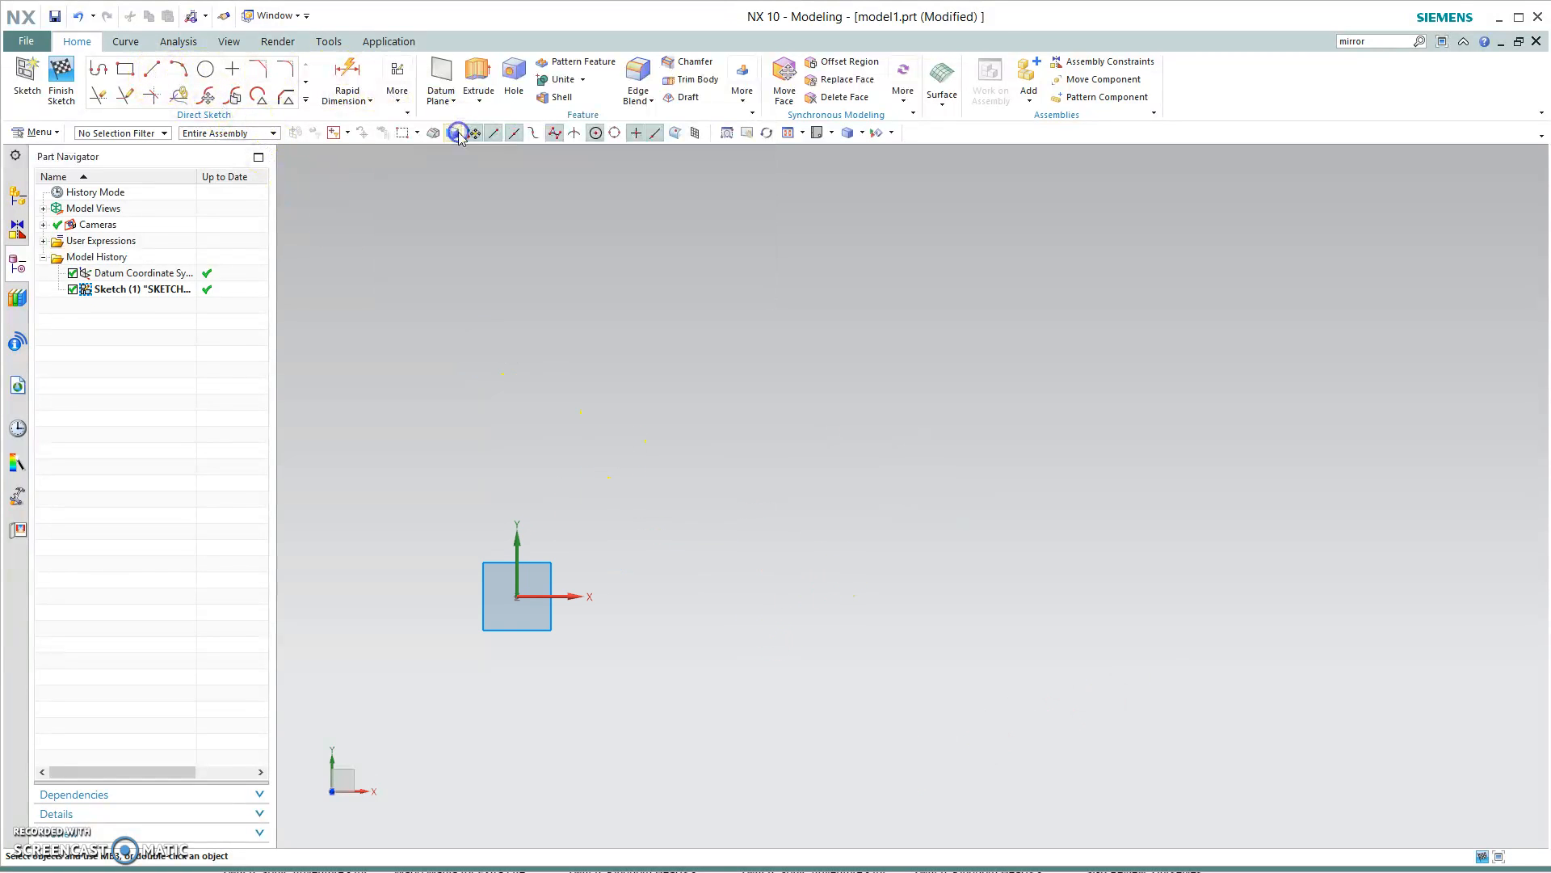
pyautogui.click(123, 71)
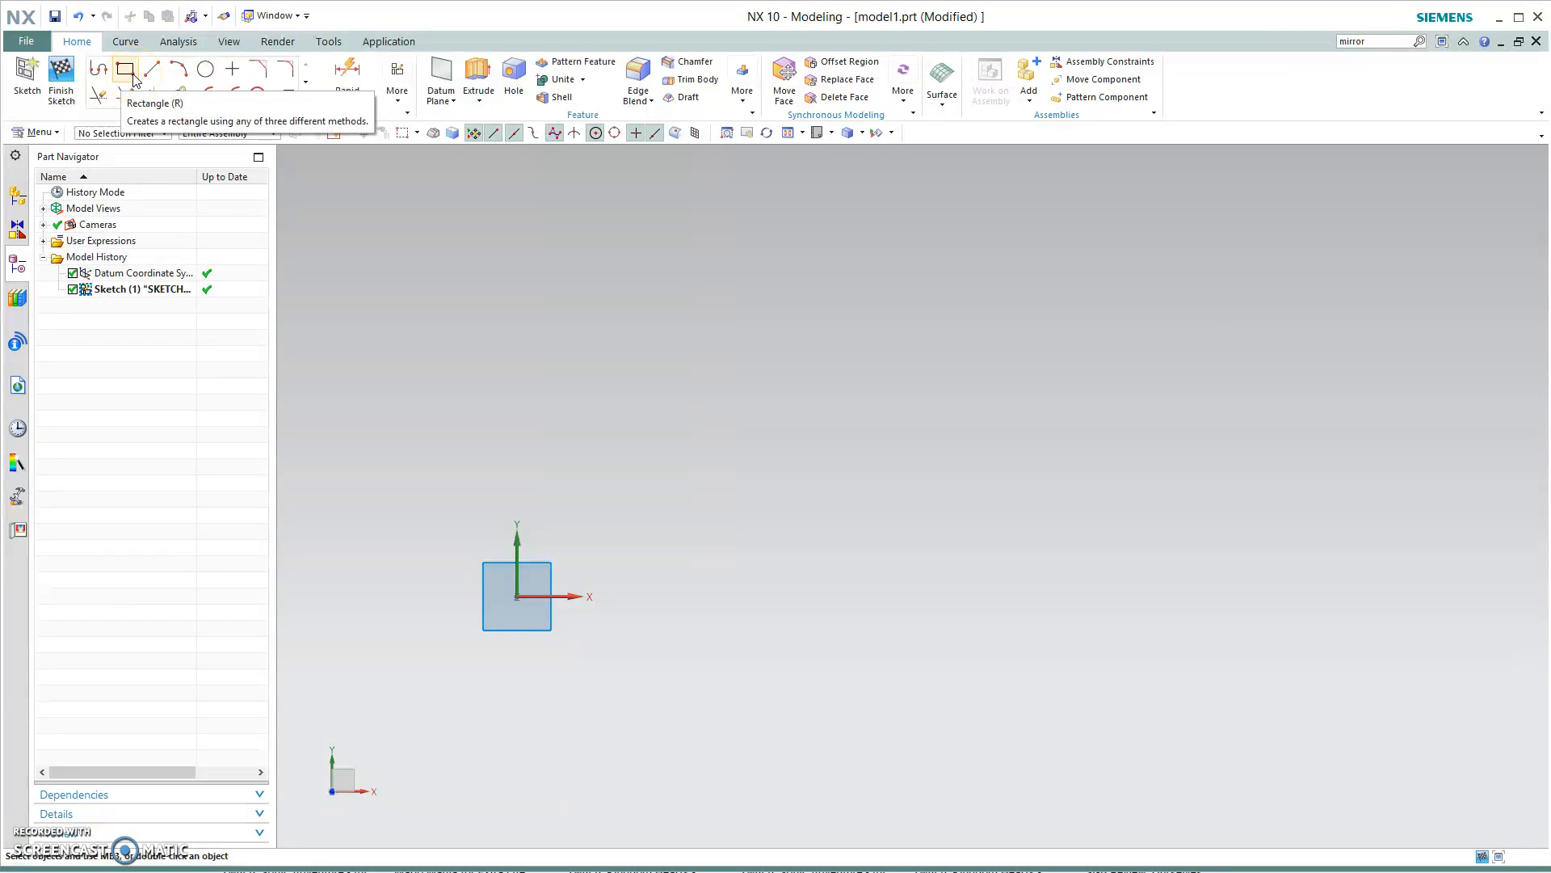
pyautogui.click(575, 64)
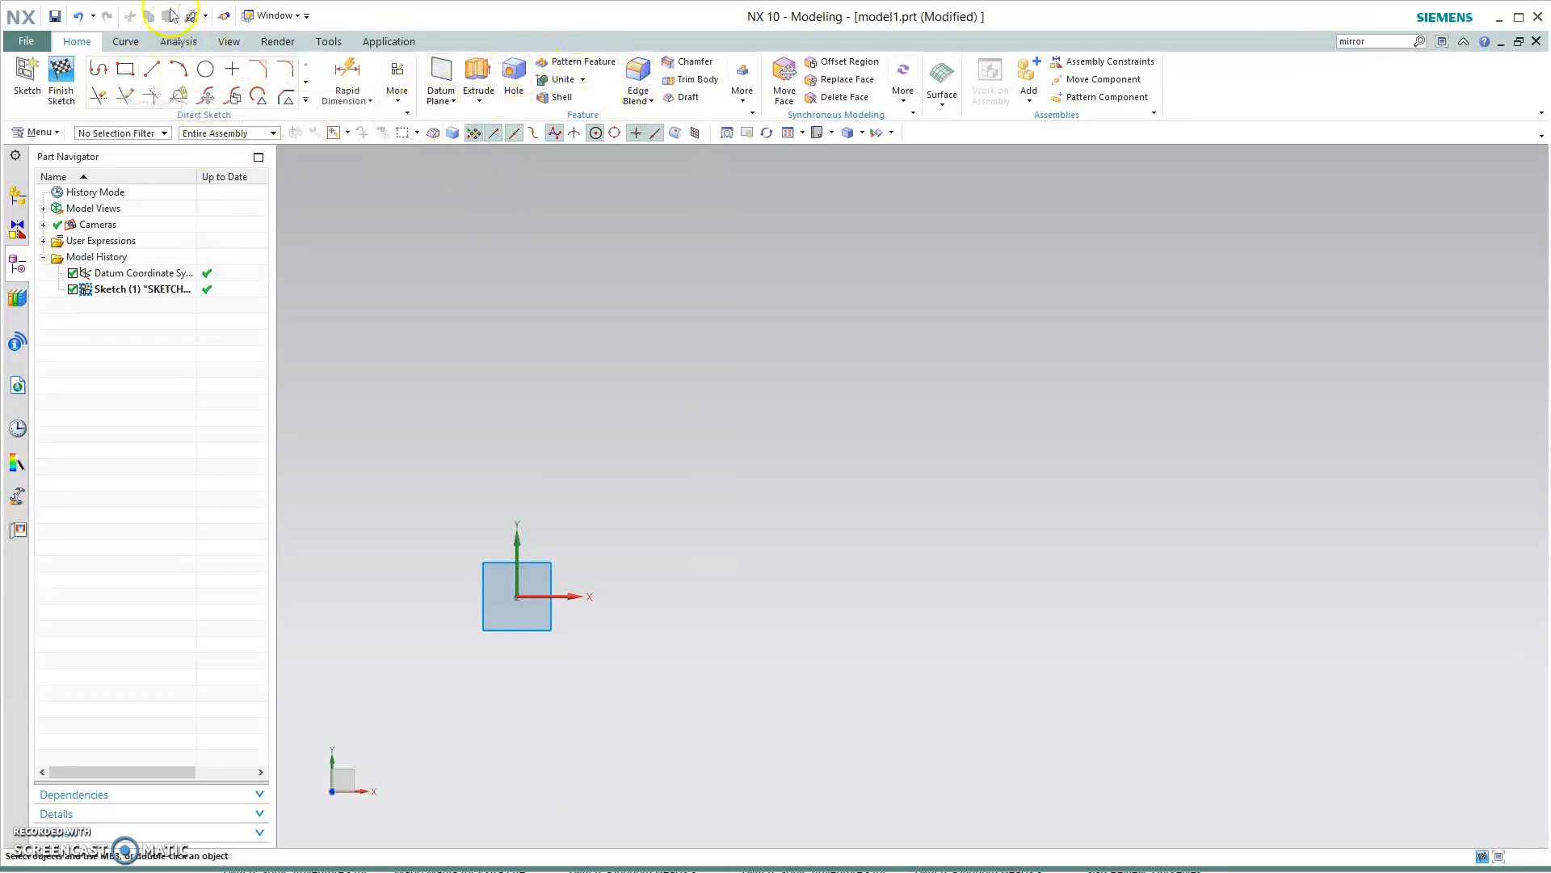
# - Sketch a rectangle by two corner points on the positive X side of the sketch origin
pyautogui.click(126, 71)
pyautogui.click(699, 377)
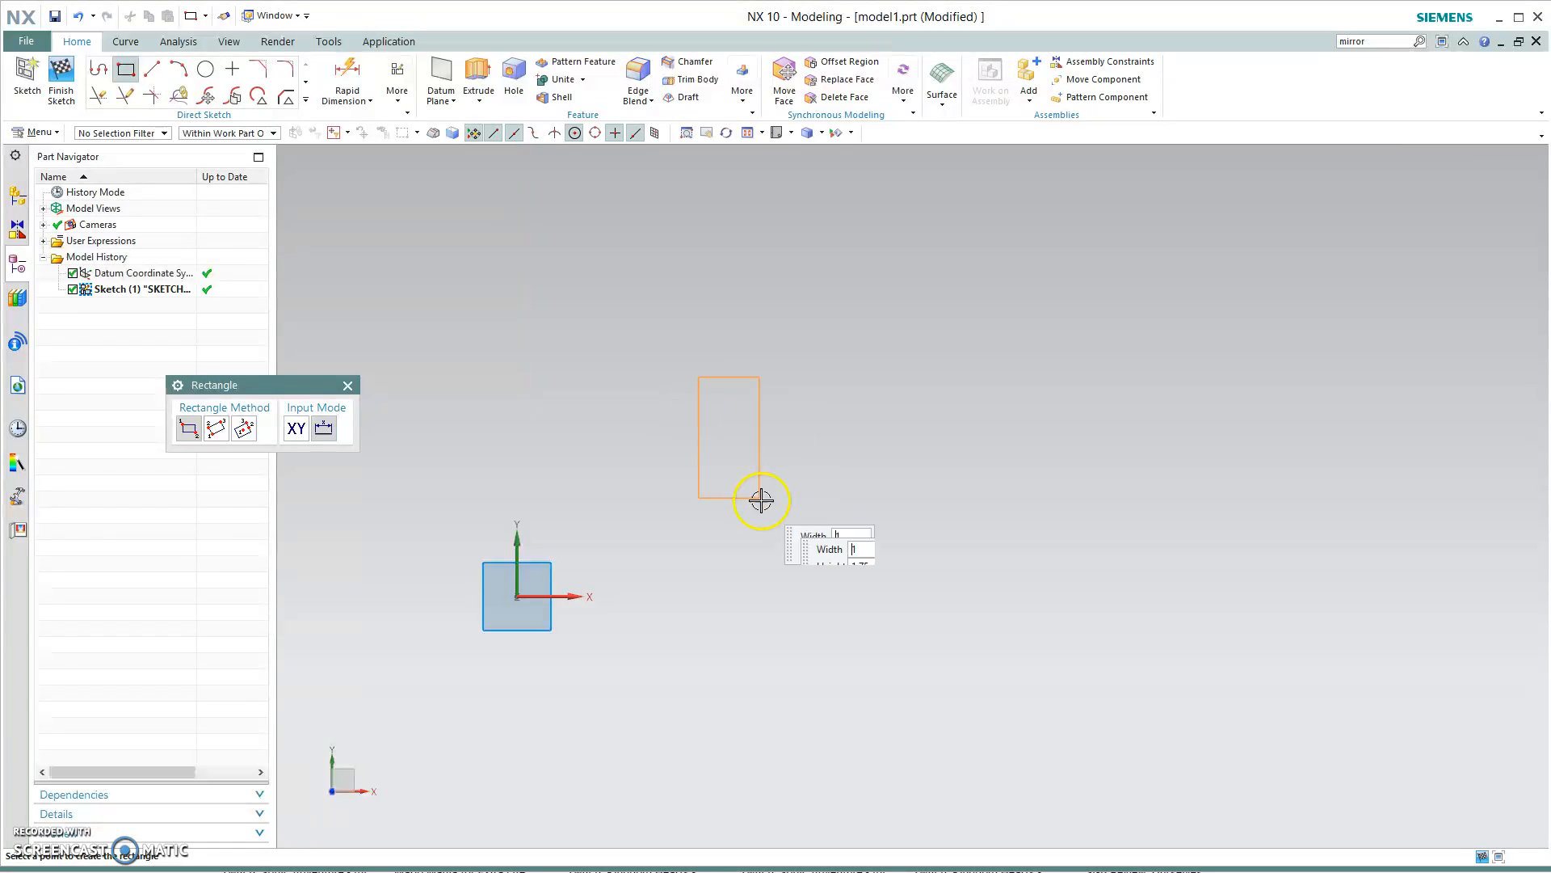
pyautogui.click(963, 588)
# - Extrude the rectangle into a solid block about 3.1 in deep
pyautogui.press('x')
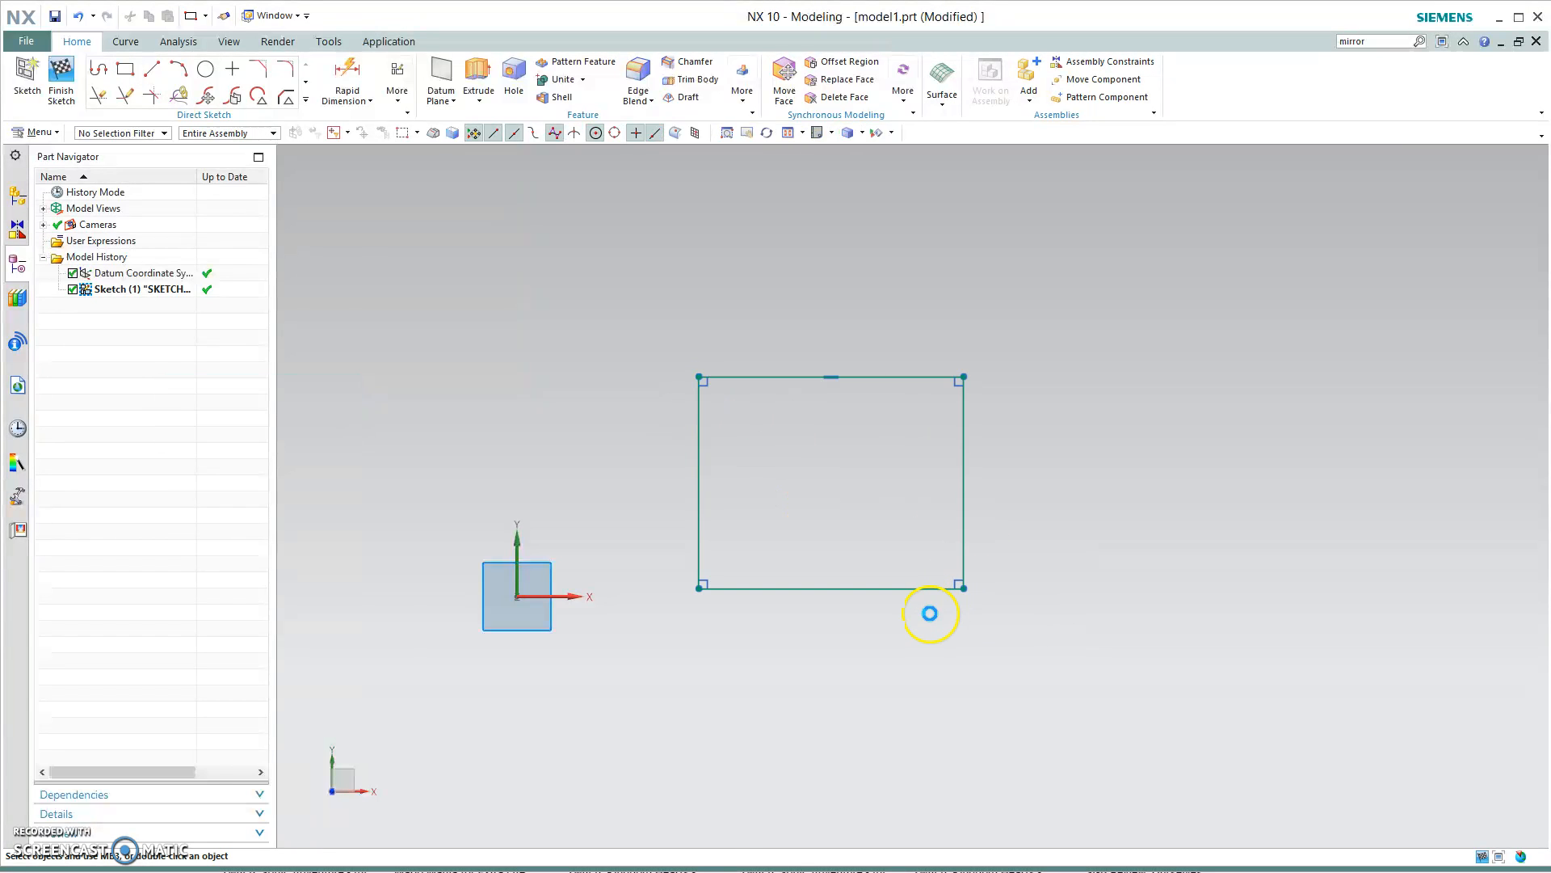
pyautogui.moveTo(806, 719); pyautogui.dragTo(831, 528, button='middle')
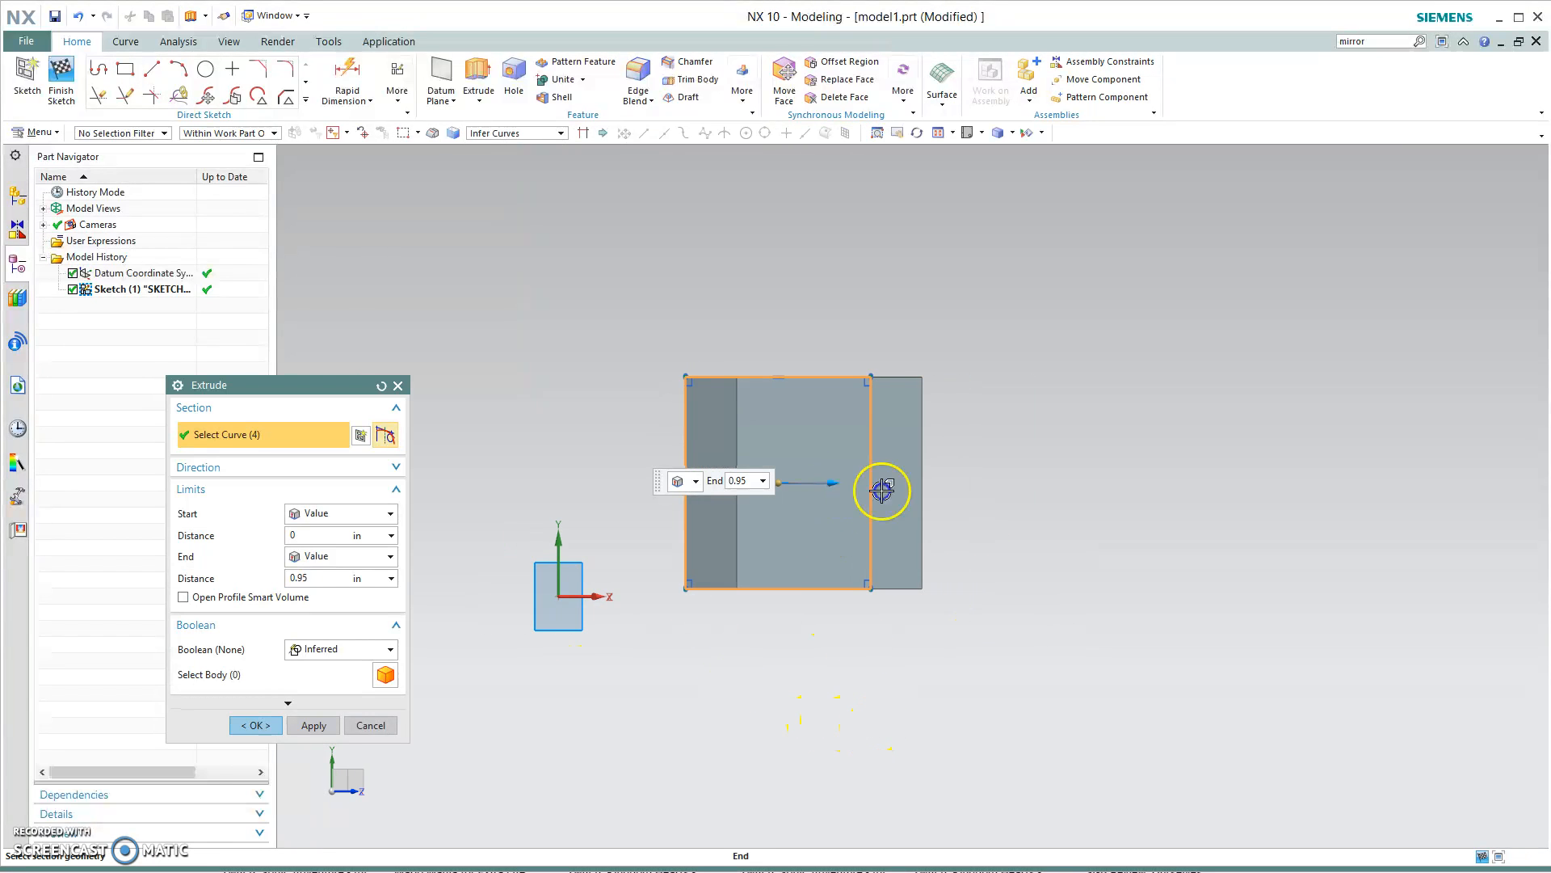
pyautogui.moveTo(882, 491); pyautogui.dragTo(950, 485)
pyautogui.click(249, 724)
pyautogui.moveTo(772, 706); pyautogui.dragTo(684, 768, button='middle')
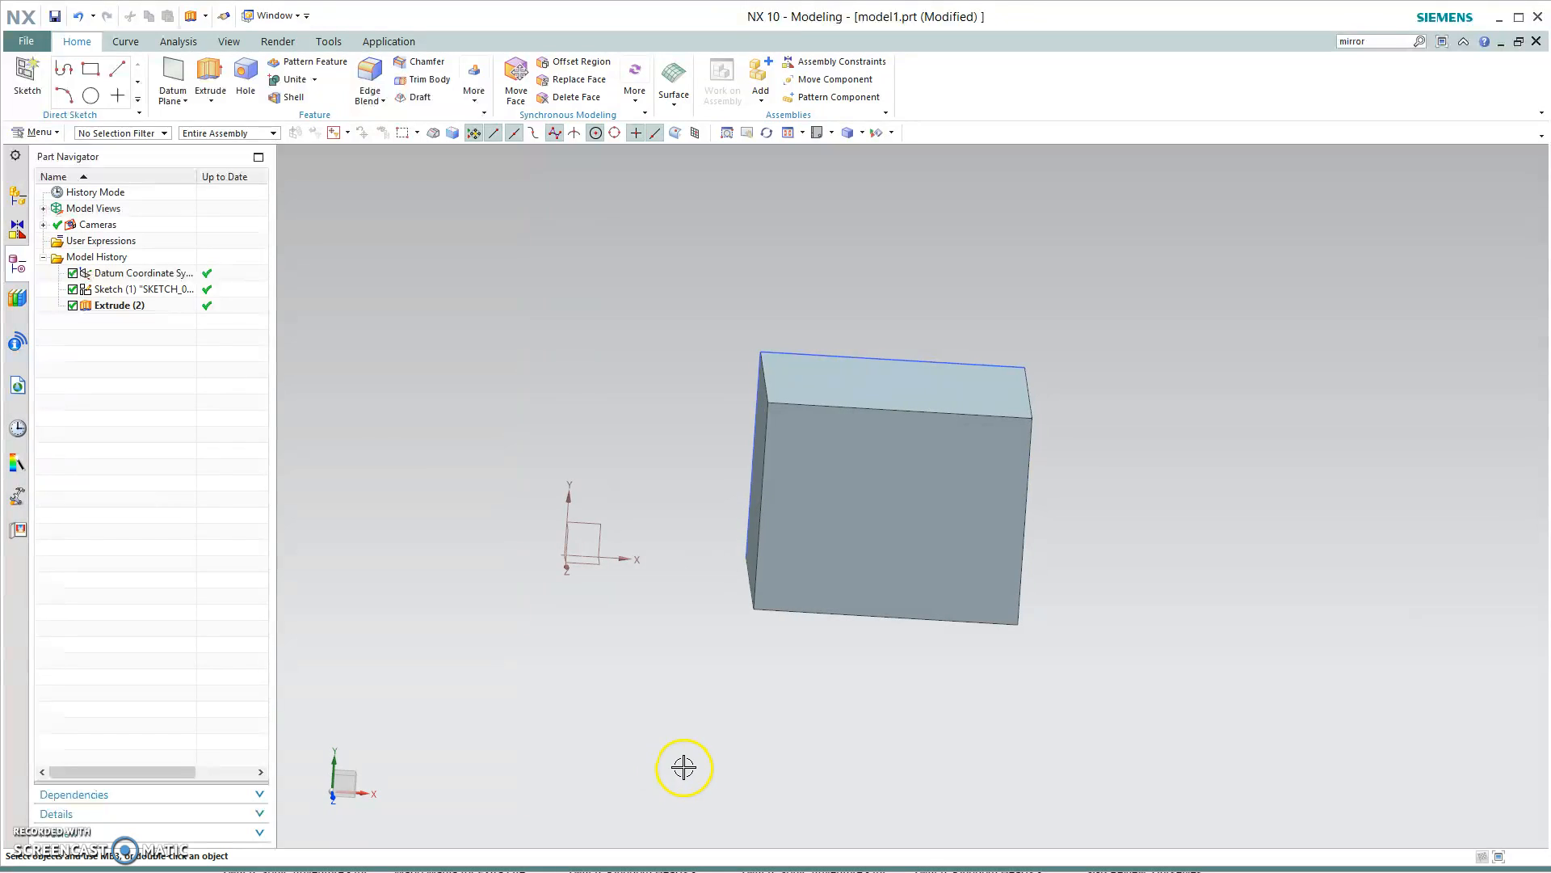
# - Delete the block's extrusion and reopen the rectangle sketch for editing
pyautogui.rightClick(123, 307)
pyautogui.click(261, 285)
pyautogui.doubleClick(138, 288)
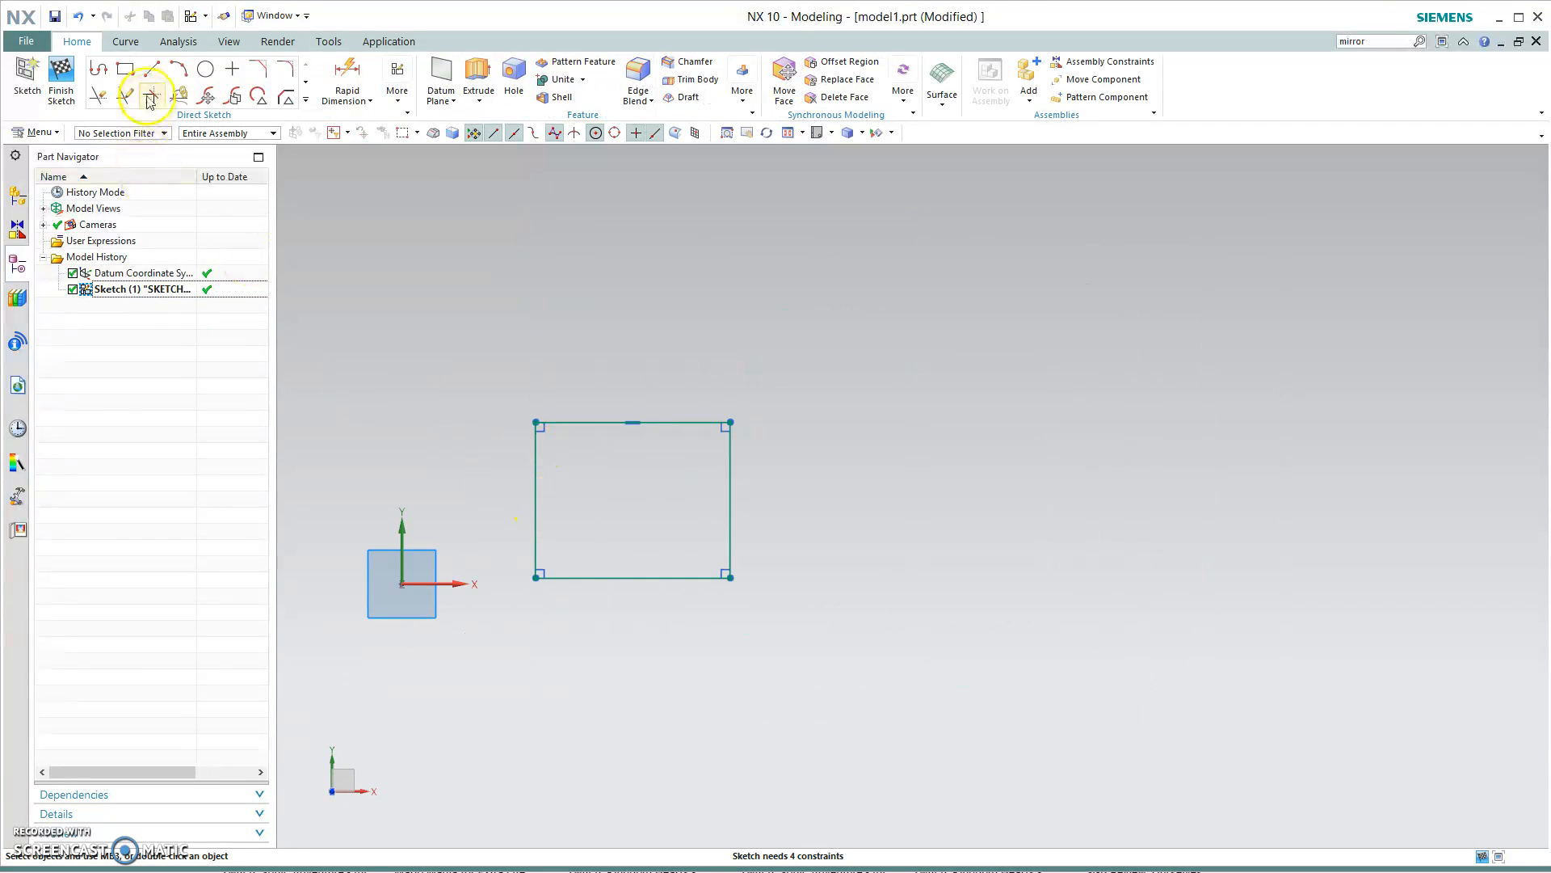
# - Sketch a circle inside the rectangle, slightly off its centre toward the left edge
pyautogui.click(207, 78)
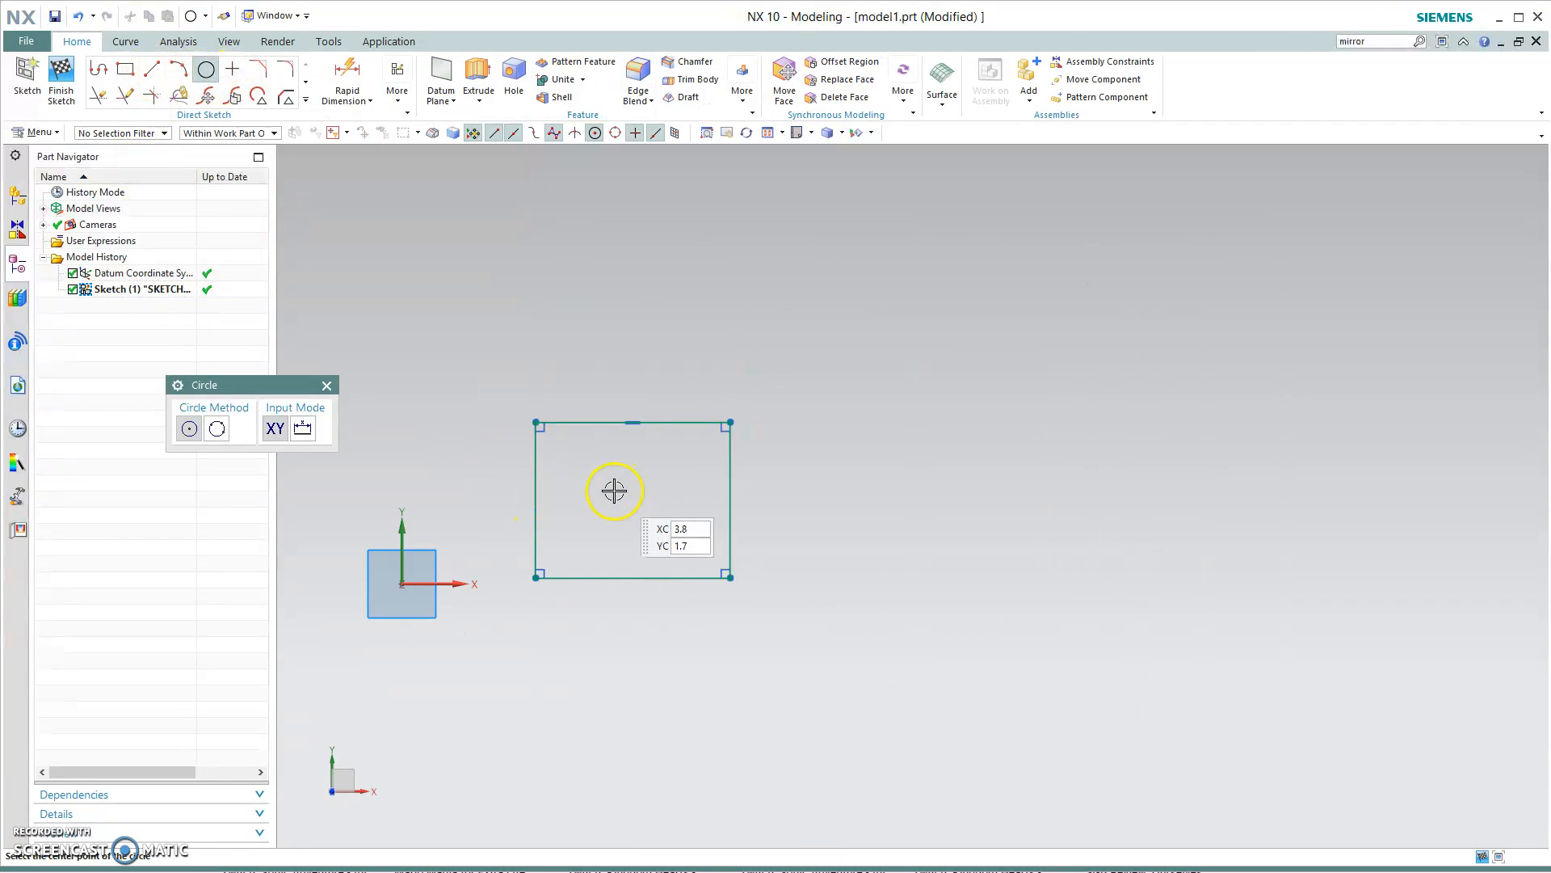
pyautogui.click(616, 496)
pyautogui.click(657, 495)
pyautogui.press('Escape')
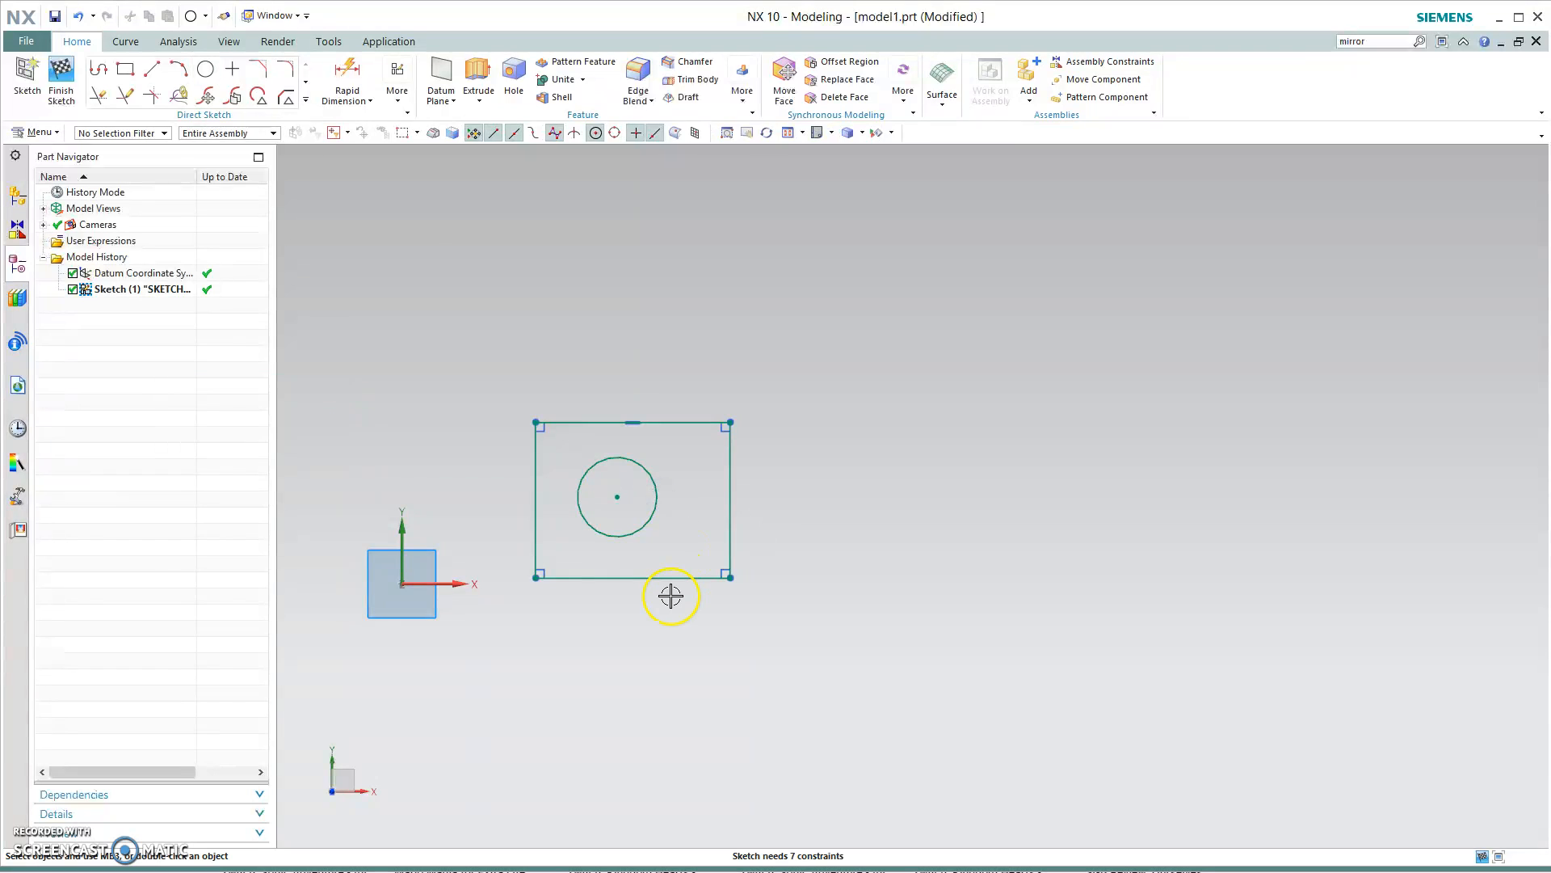
# - Extrude the rectangle and inner circle together as a block with a through hole, keeping the 3.1 in end distance
pyautogui.press('x')
pyautogui.moveTo(650, 660); pyautogui.dragTo(693, 676, button='middle')
pyautogui.click(261, 725)
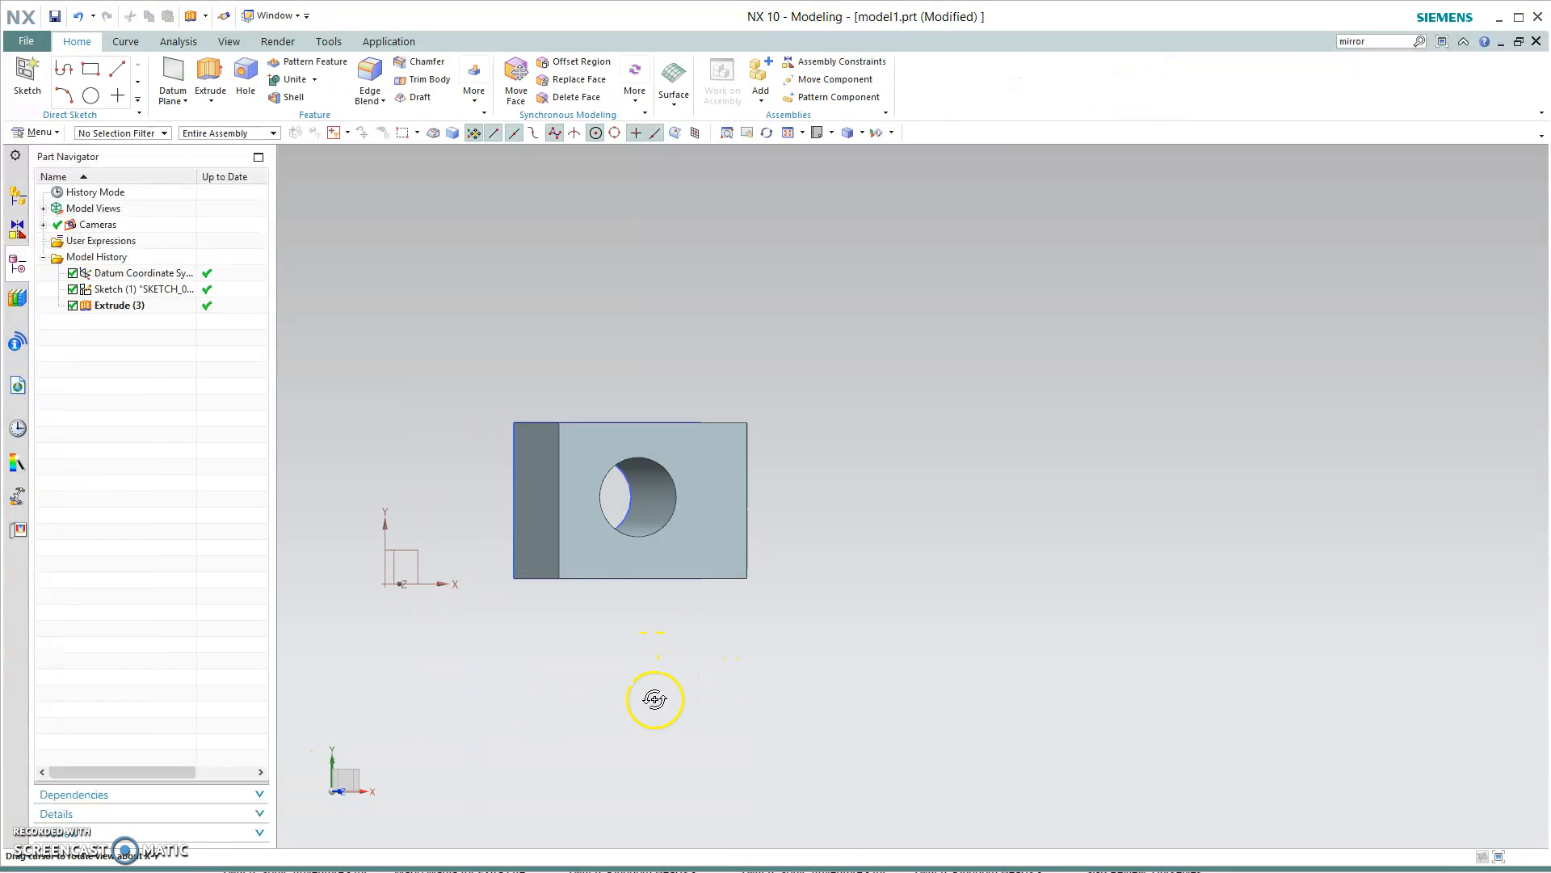
# - Undo the extrusion with the hole and delete the circle from the sketch
pyautogui.hotkey('ctrl', 'z')
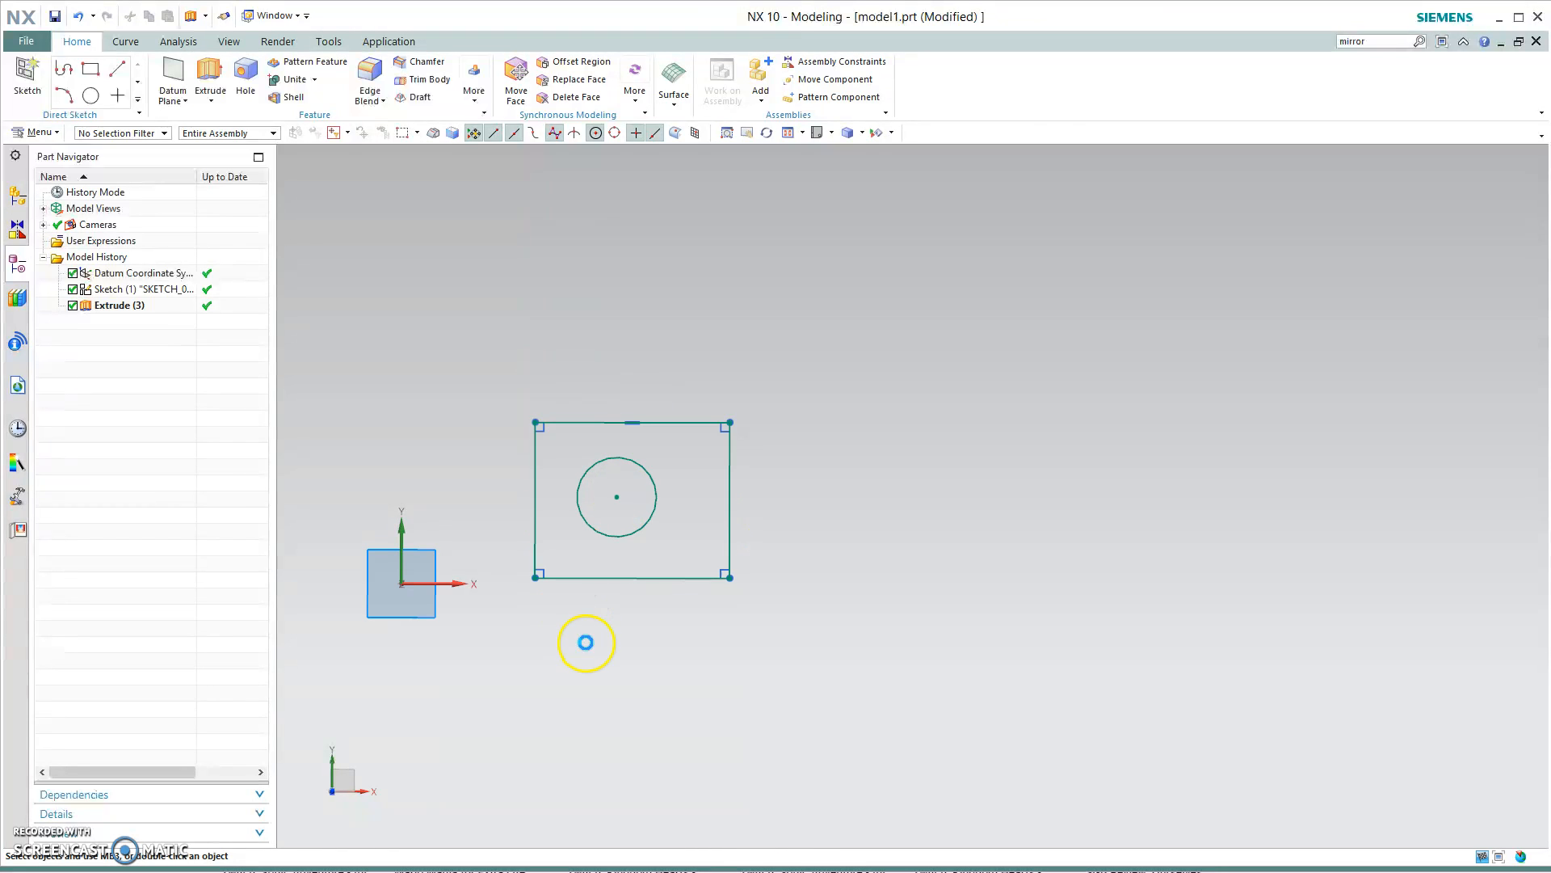
pyautogui.rightClick(648, 475)
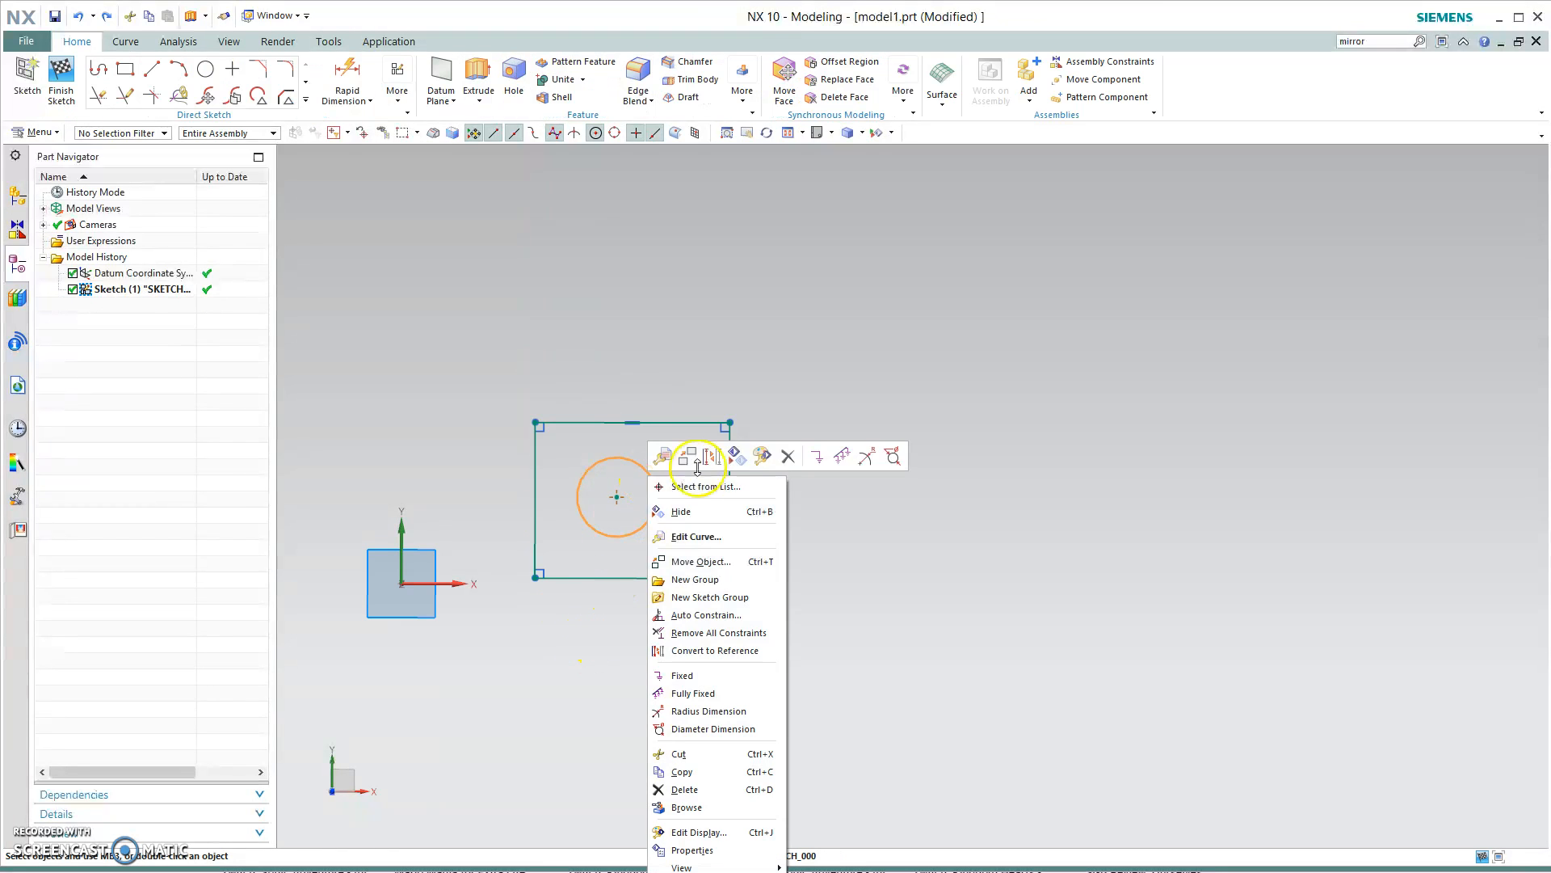
pyautogui.click(788, 458)
# - Delete the rectangle's right vertical edge to leave an open three-sided profile
pyautogui.rightClick(736, 467)
pyautogui.click(882, 423)
# - Extrude the open three-line profile 3.1 in, reopen the extrusion's definition and accept it without changes
pyautogui.press('x')
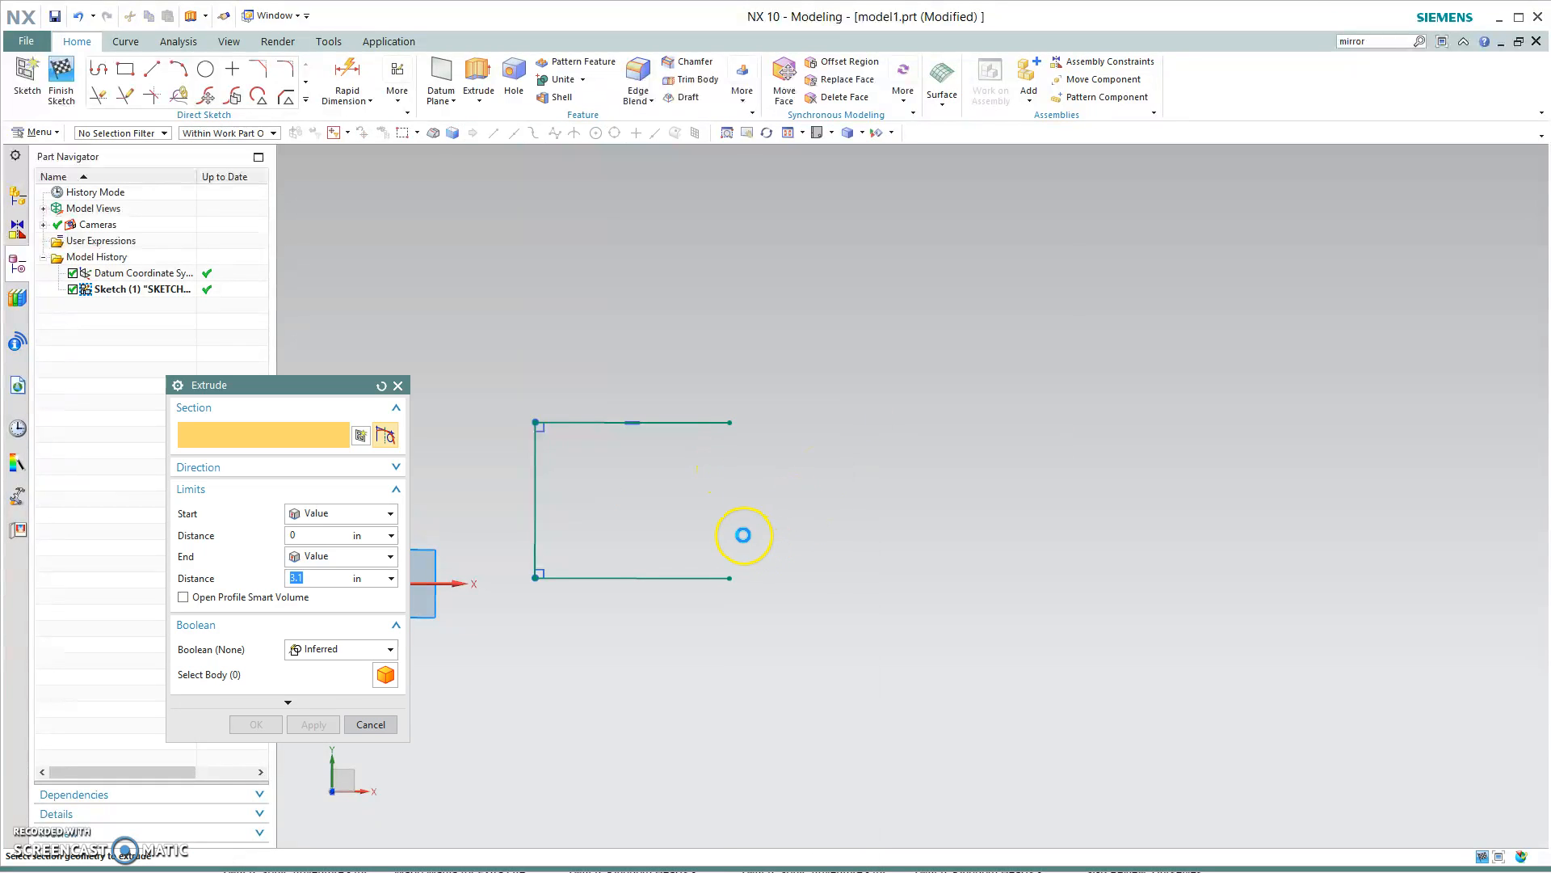
pyautogui.scroll(5, 732, 581)
pyautogui.scroll(-5, 721, 565)
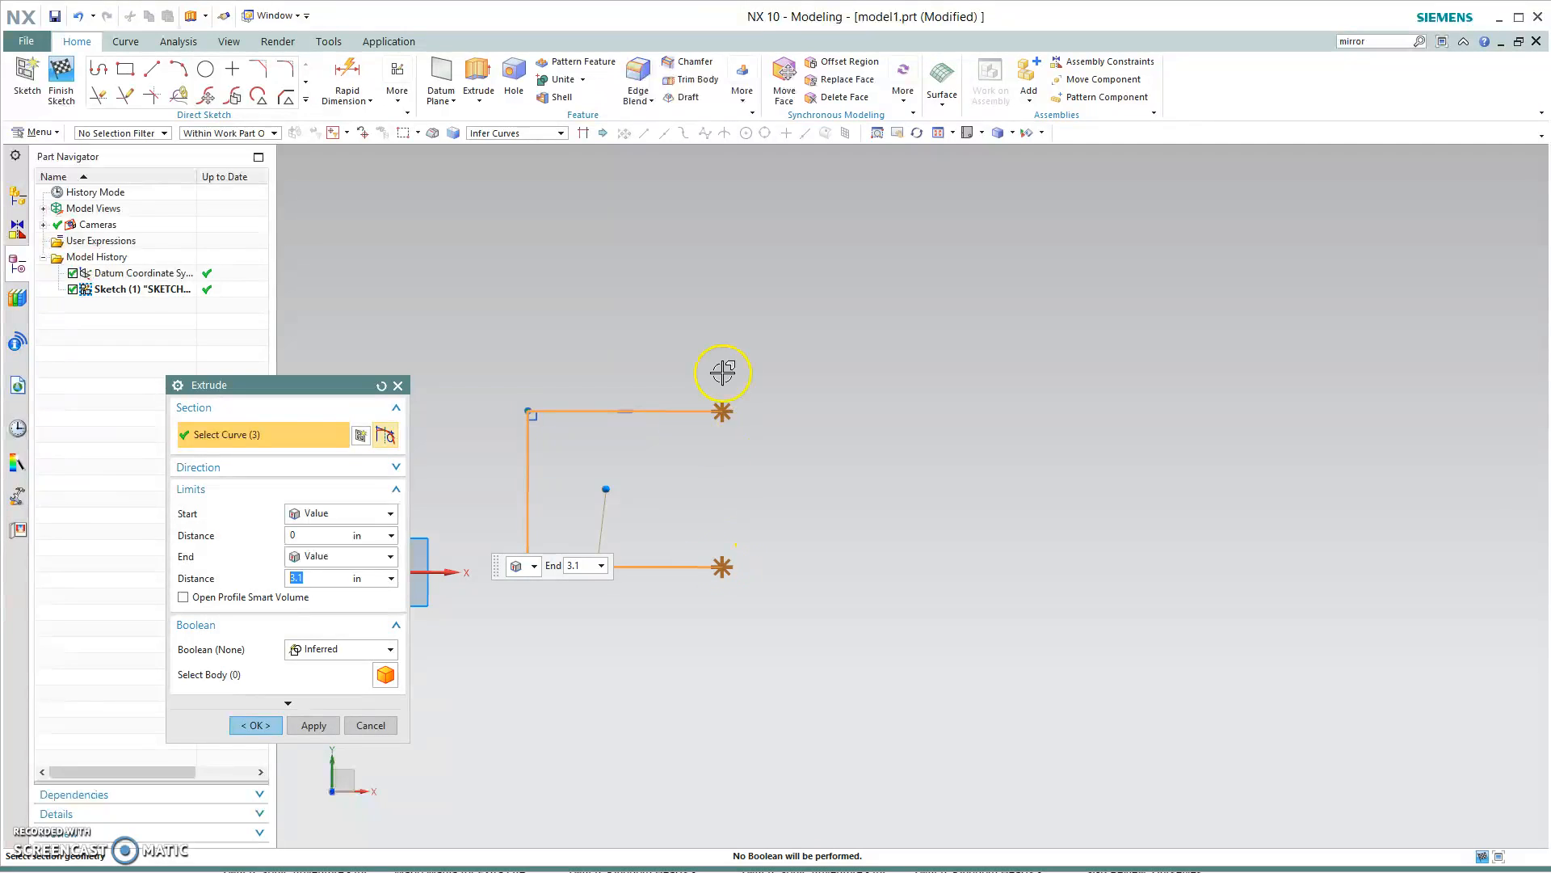
pyautogui.click(257, 726)
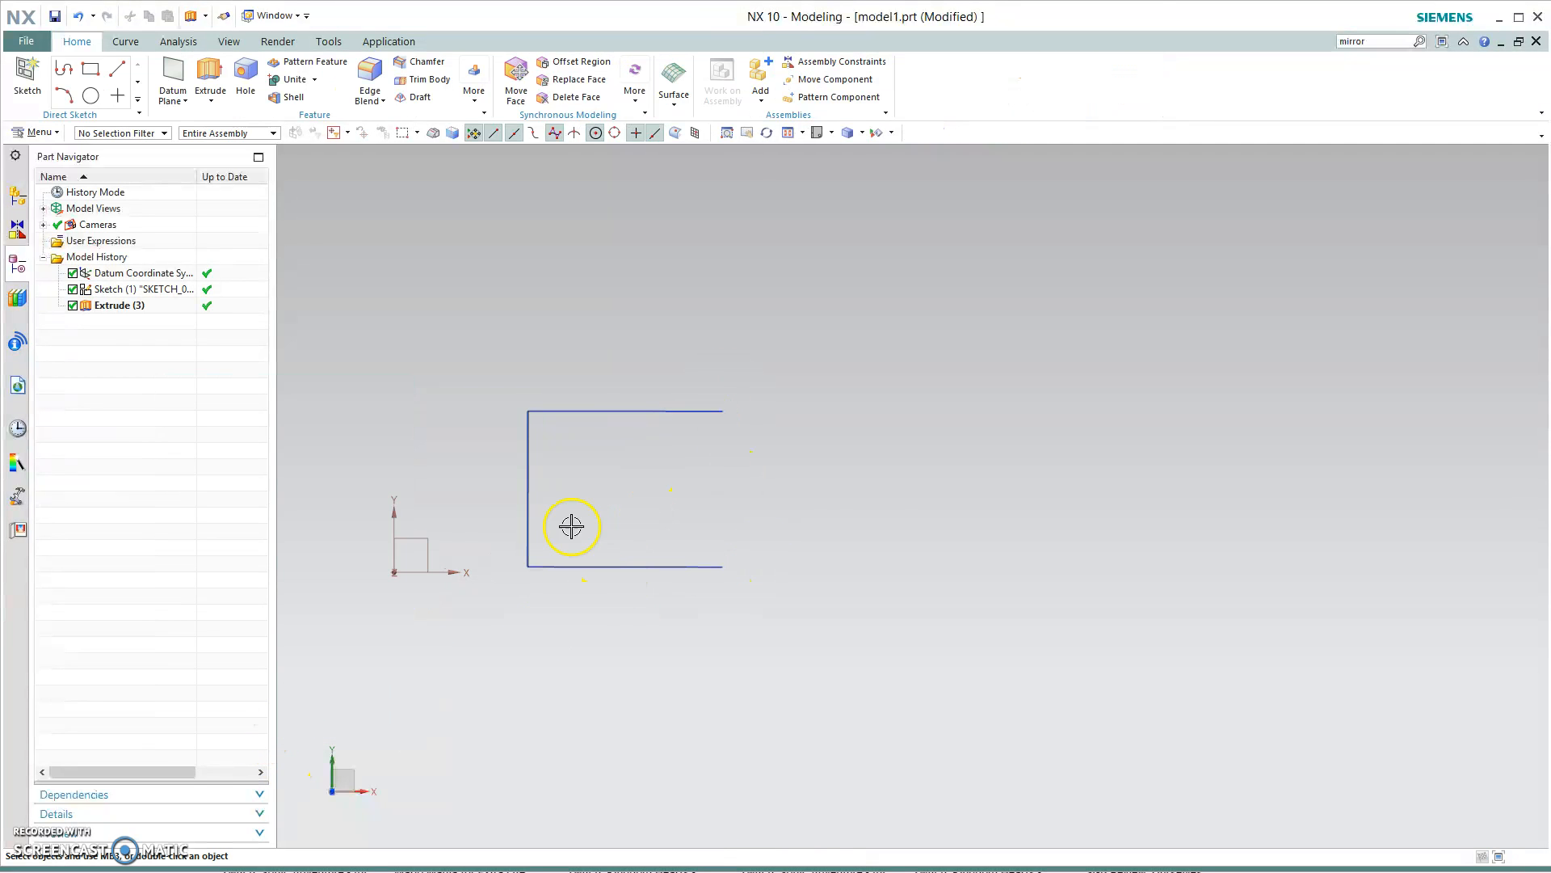
pyautogui.doubleClick(133, 306)
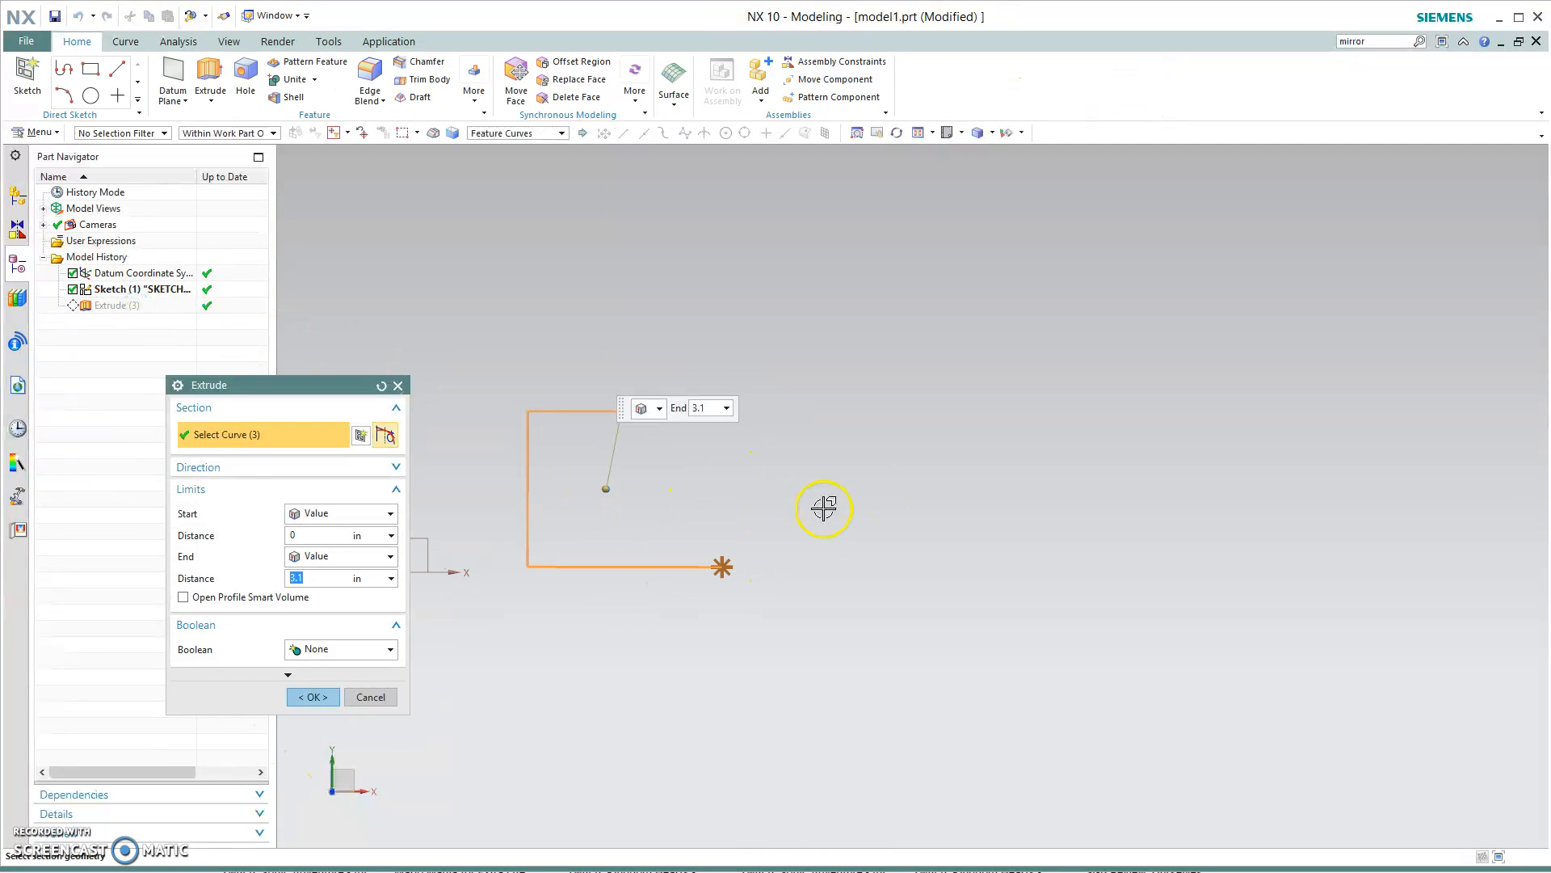
pyautogui.click(313, 696)
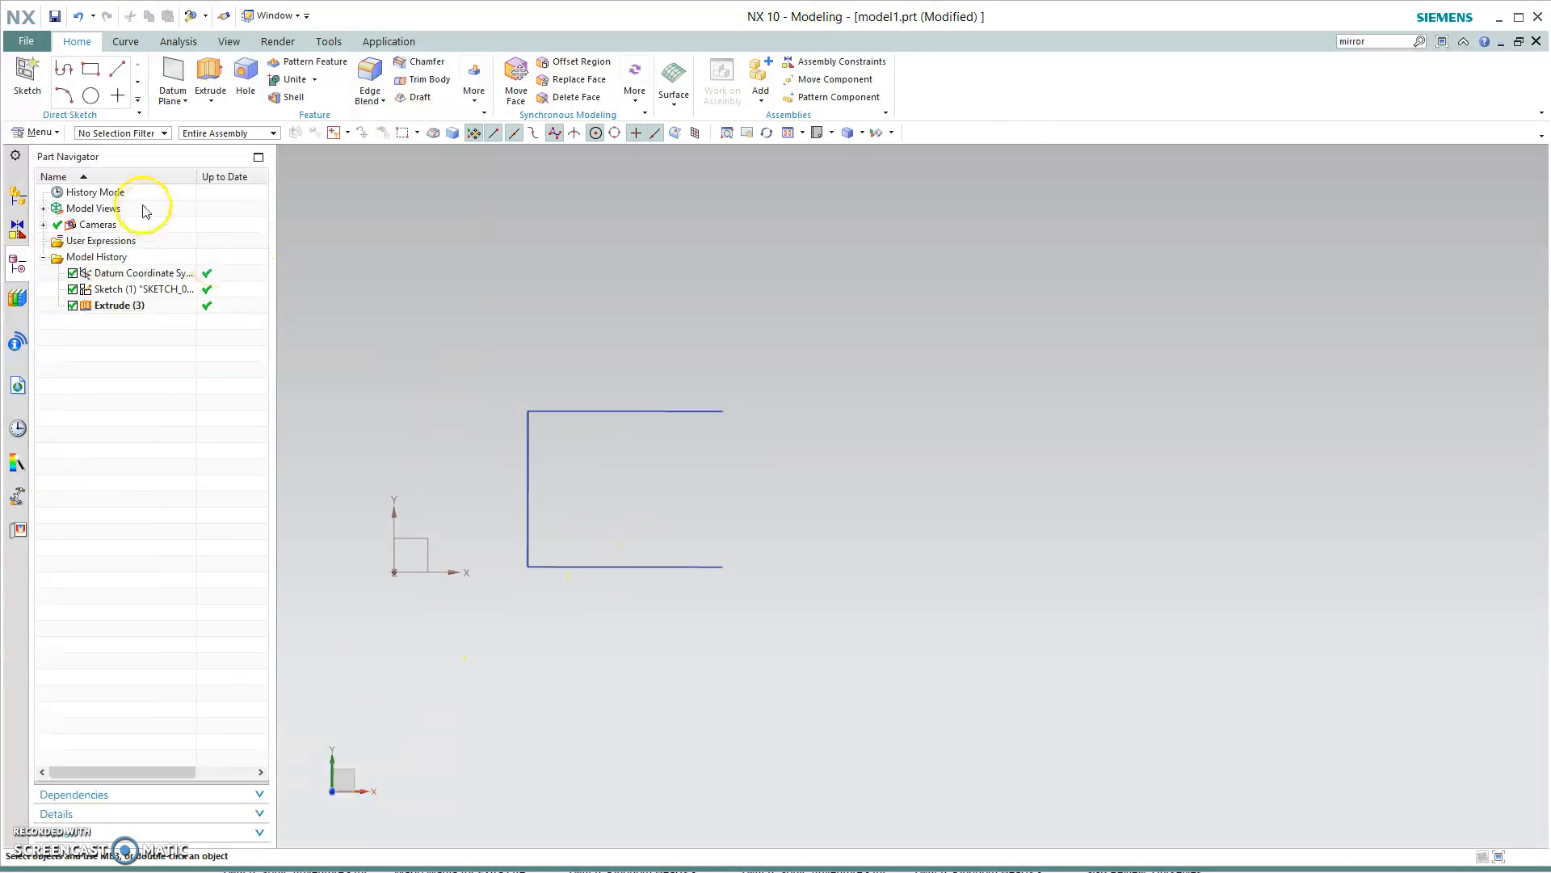
# - Reopen the sketch, close its open side with two lines forming an inward V-notch, and finish the sketch
pyautogui.doubleClick(117, 289)
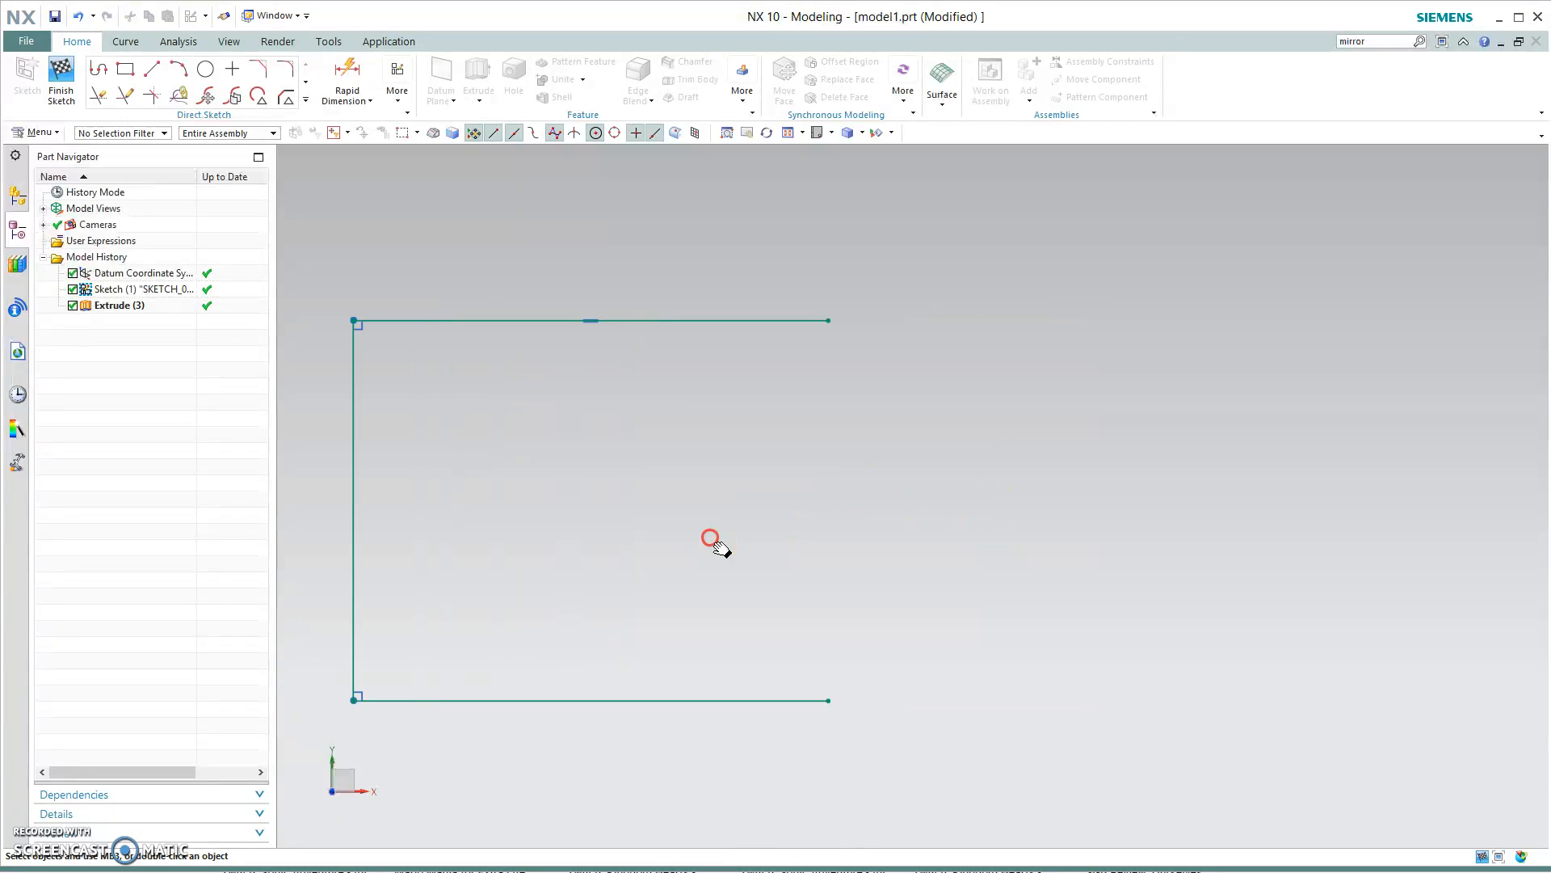
pyautogui.click(99, 68)
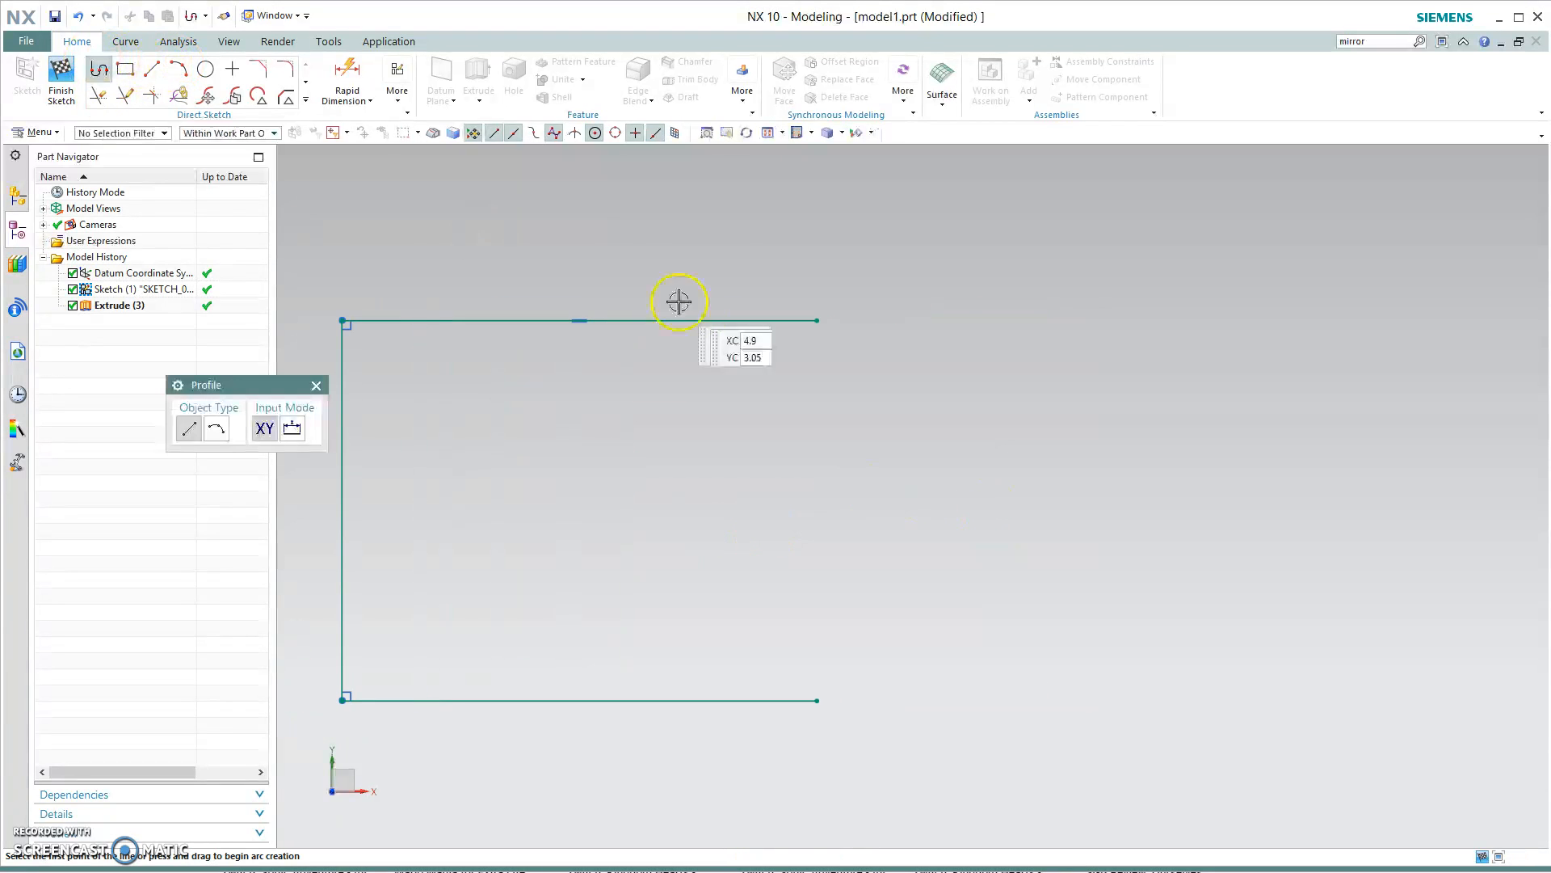
pyautogui.click(816, 321)
pyautogui.click(676, 503)
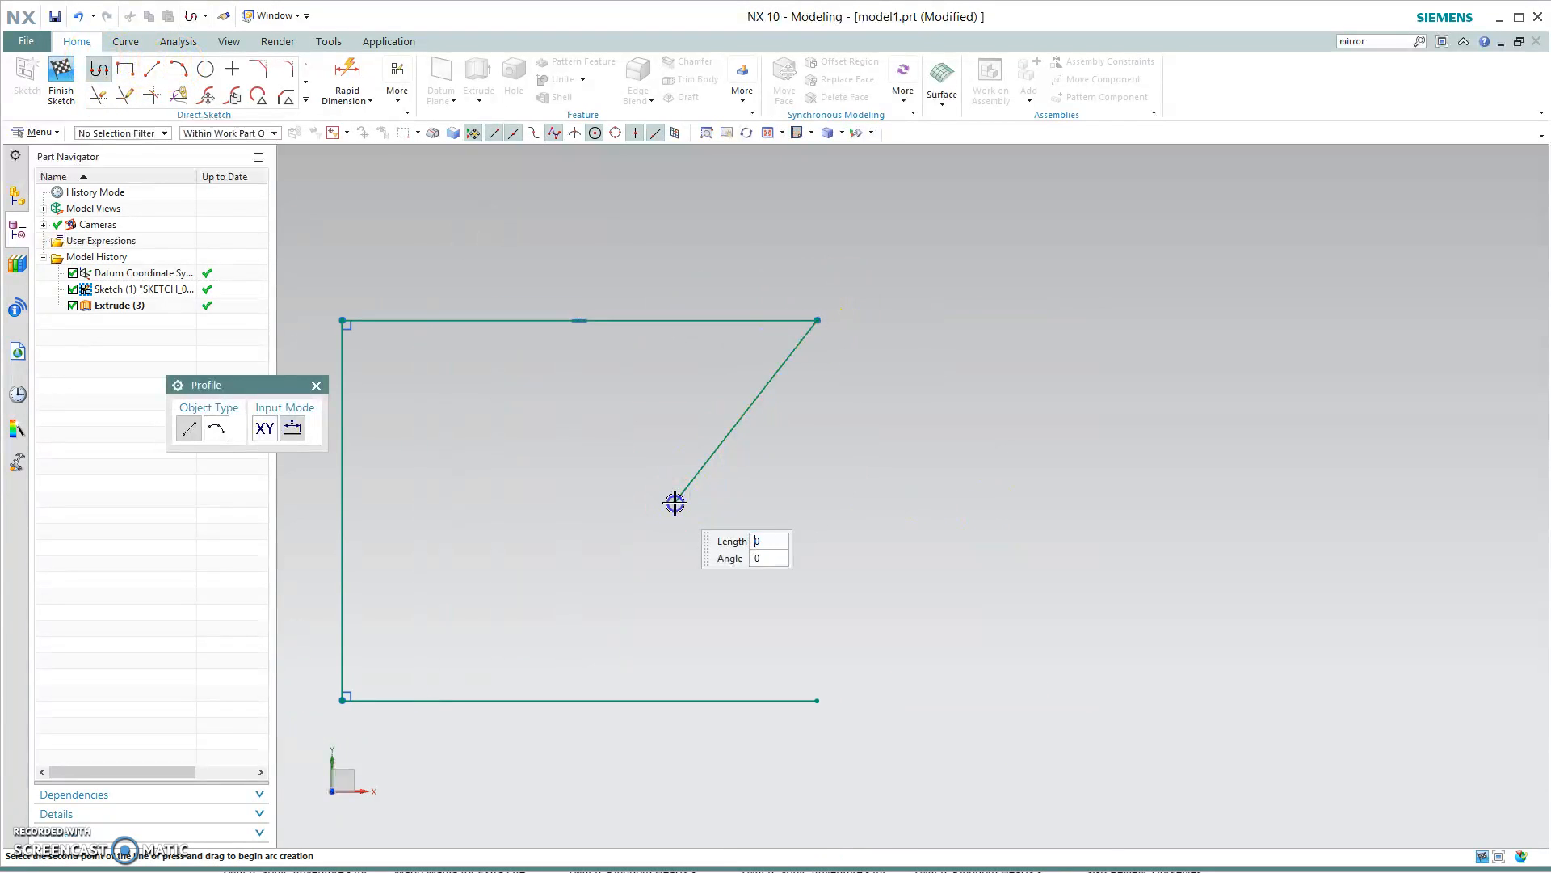
pyautogui.click(817, 700)
pyautogui.press('Escape')
pyautogui.press('Escape')
pyautogui.scroll(-5, 530, 568)
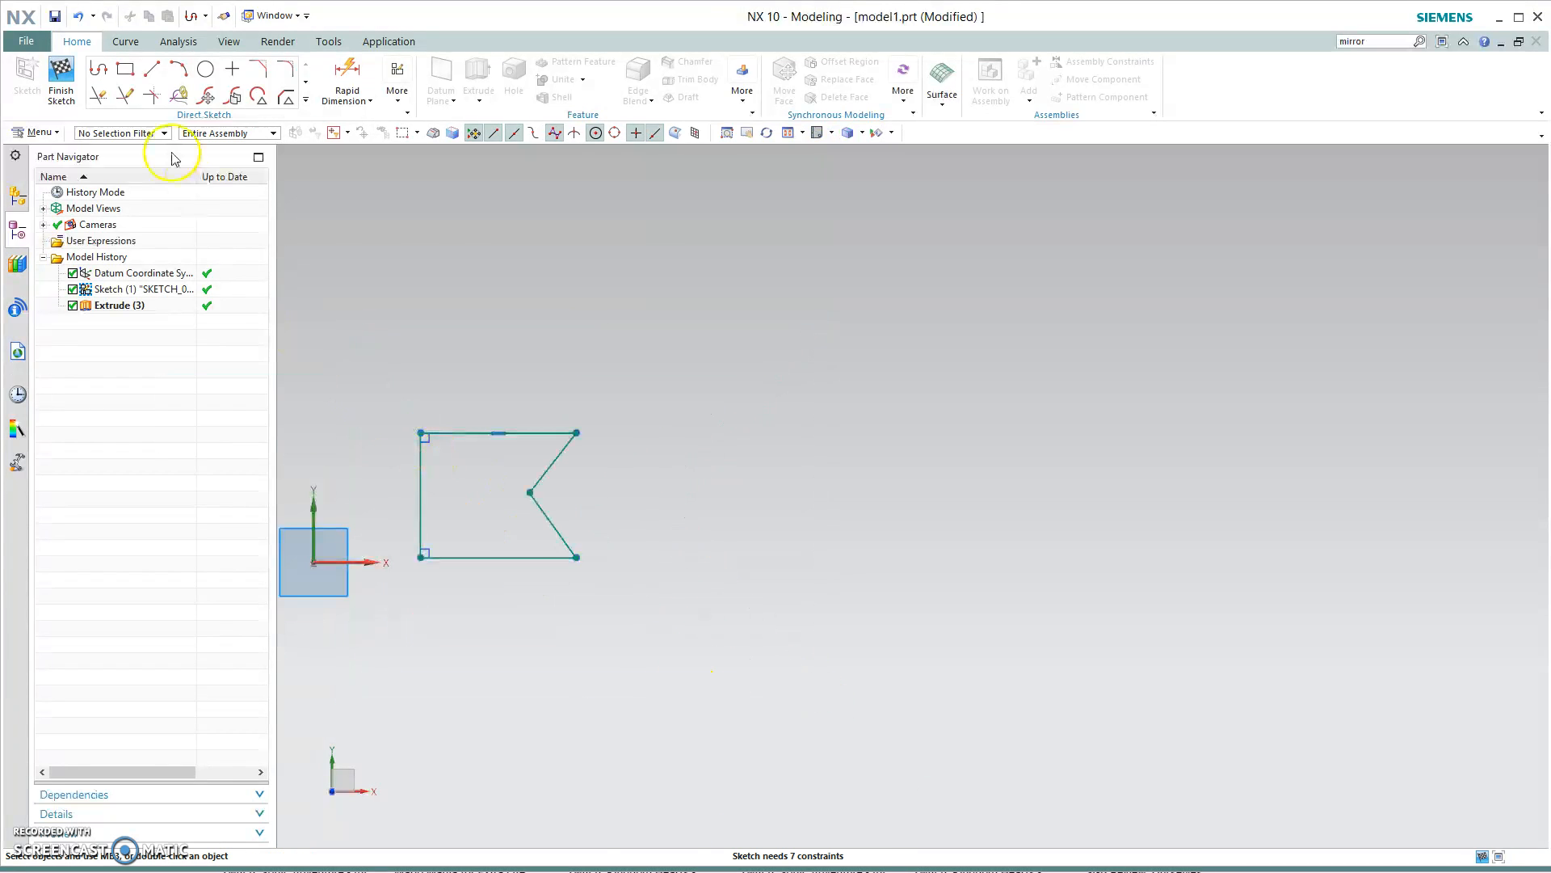
pyautogui.click(61, 80)
pyautogui.click(418, 278)
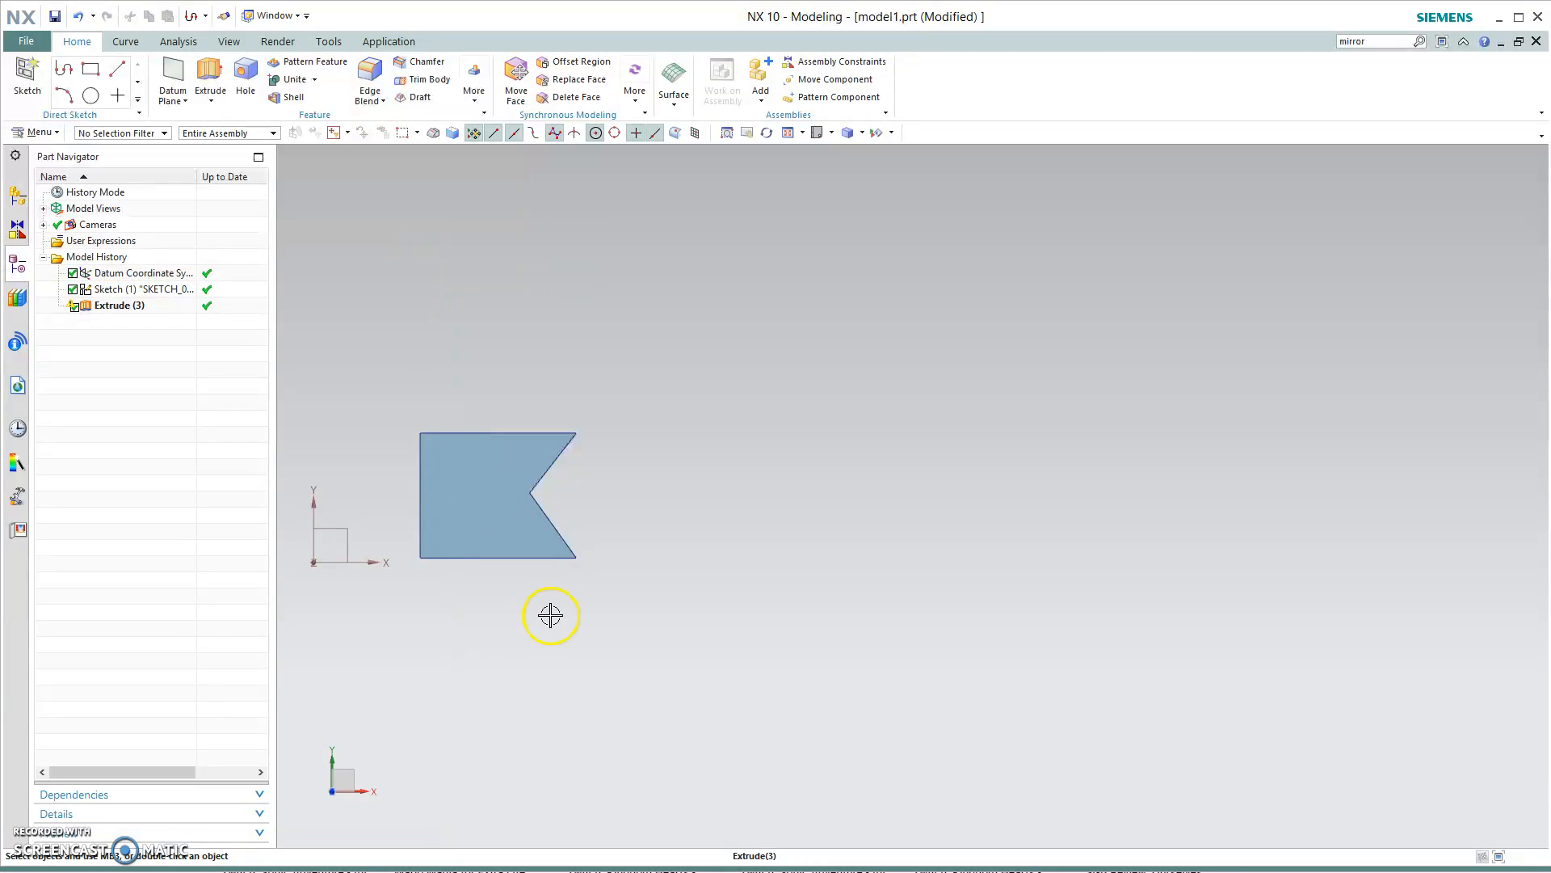
# - Delete the existing extrusion, leaving only the notched sketch
pyautogui.moveTo(481, 648); pyautogui.dragTo(676, 658, button='middle')
pyautogui.click(113, 305)
pyautogui.rightClick(113, 305)
pyautogui.click(262, 290)
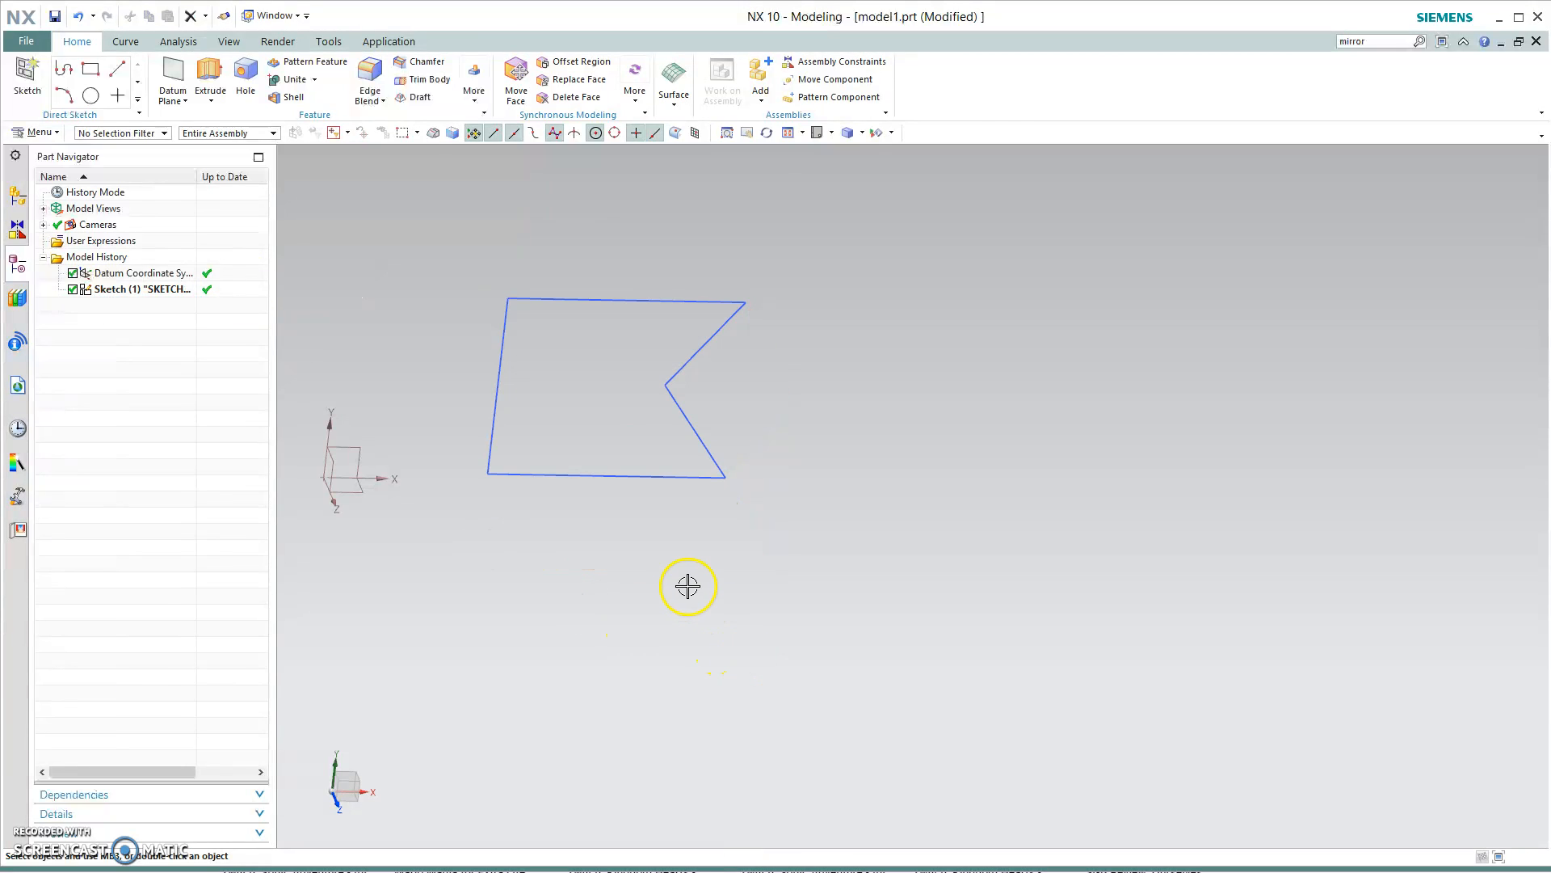
# - Extrude the closed five-line notched profile 3.1 in as a new body
pyautogui.press('x')
pyautogui.click(499, 387)
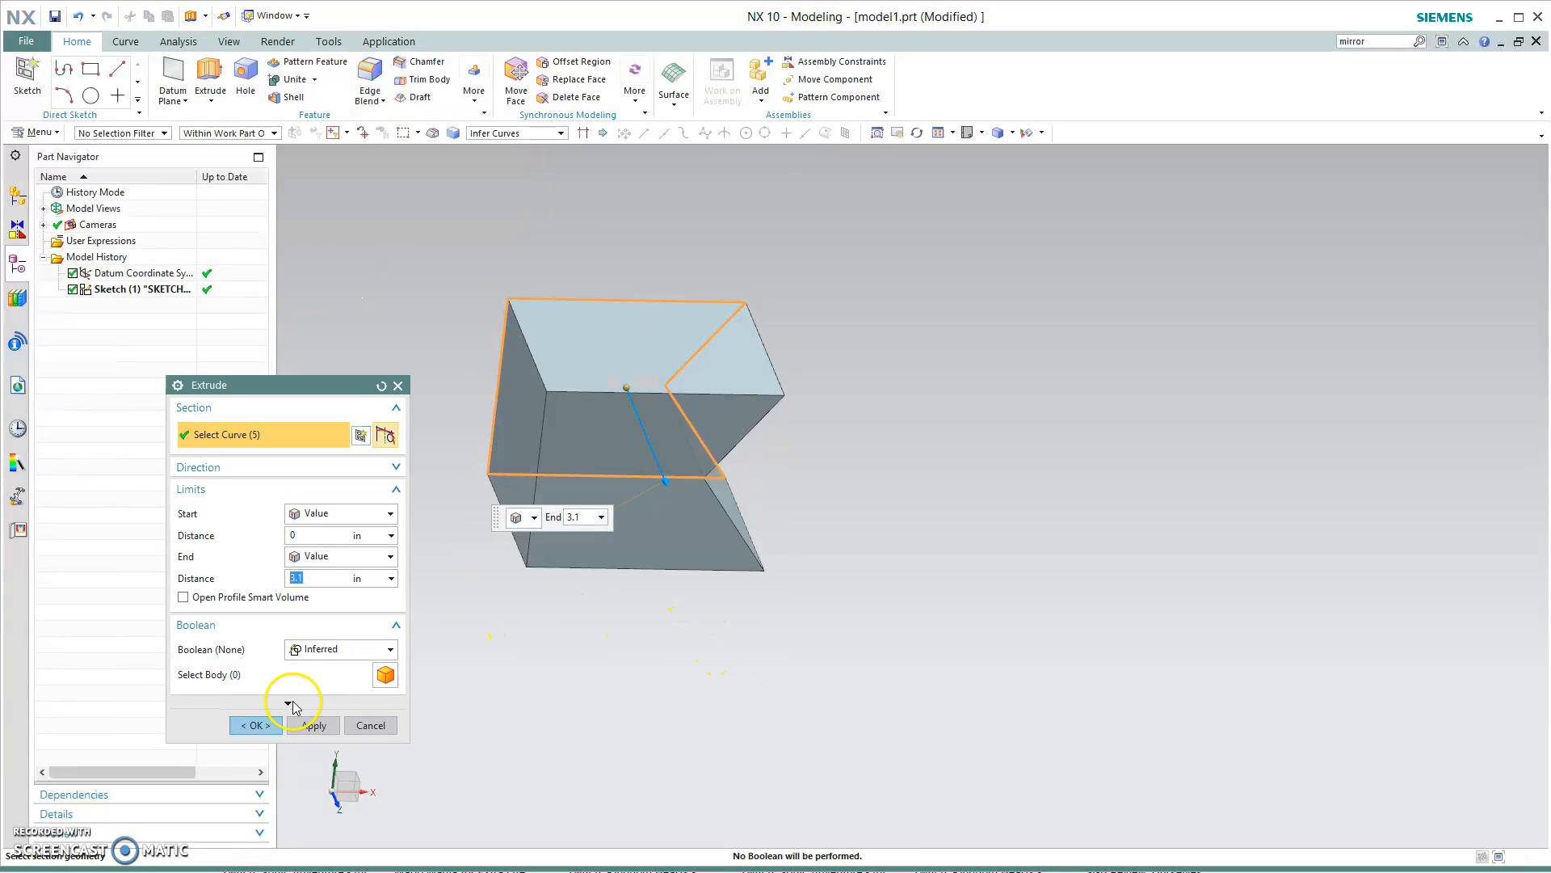
pyautogui.click(247, 731)
# - Create a new sketch on the flat upper face of the notched block, opposite its bottom face
pyautogui.moveTo(690, 658); pyautogui.dragTo(568, 628, button='middle')
pyautogui.moveTo(739, 625); pyautogui.dragTo(654, 689, button='middle')
pyautogui.moveTo(773, 663); pyautogui.dragTo(722, 746, button='middle')
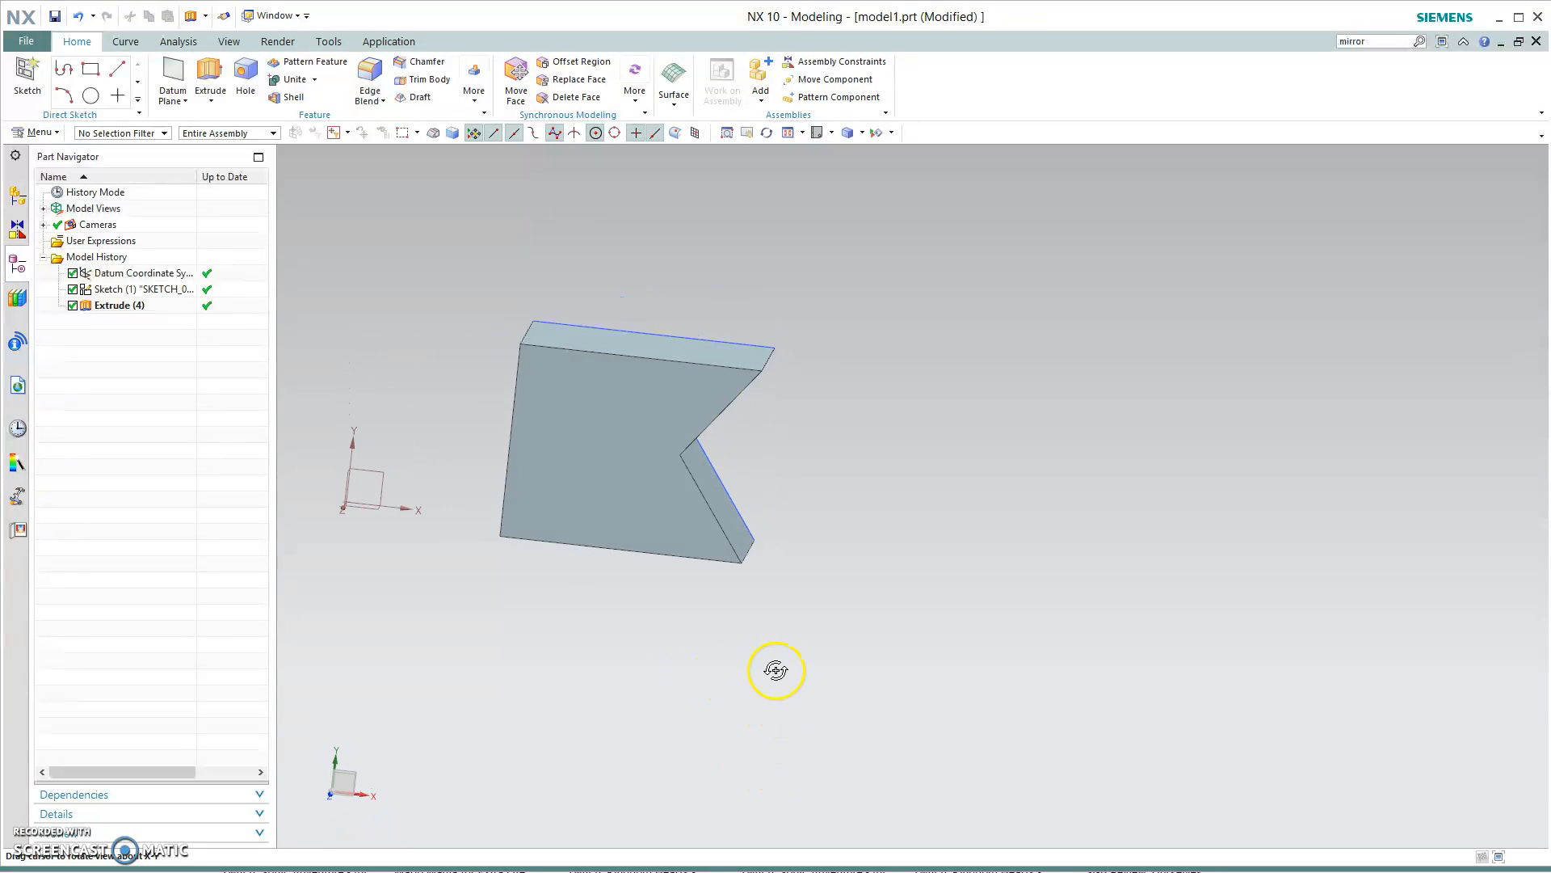
pyautogui.moveTo(887, 673)
pyautogui.mouseDown(button='middle')
pyautogui.moveTo(811, 706)
pyautogui.moveTo(699, 668)
pyautogui.moveTo(789, 693)
pyautogui.moveTo(762, 716)
pyautogui.moveTo(841, 695)
pyautogui.moveTo(790, 724)
pyautogui.moveTo(789, 578)
pyautogui.moveTo(754, 670)
pyautogui.moveTo(773, 668)
pyautogui.moveTo(814, 734)
pyautogui.moveTo(942, 696)
pyautogui.moveTo(897, 659)
pyautogui.mouseUp(button='middle')
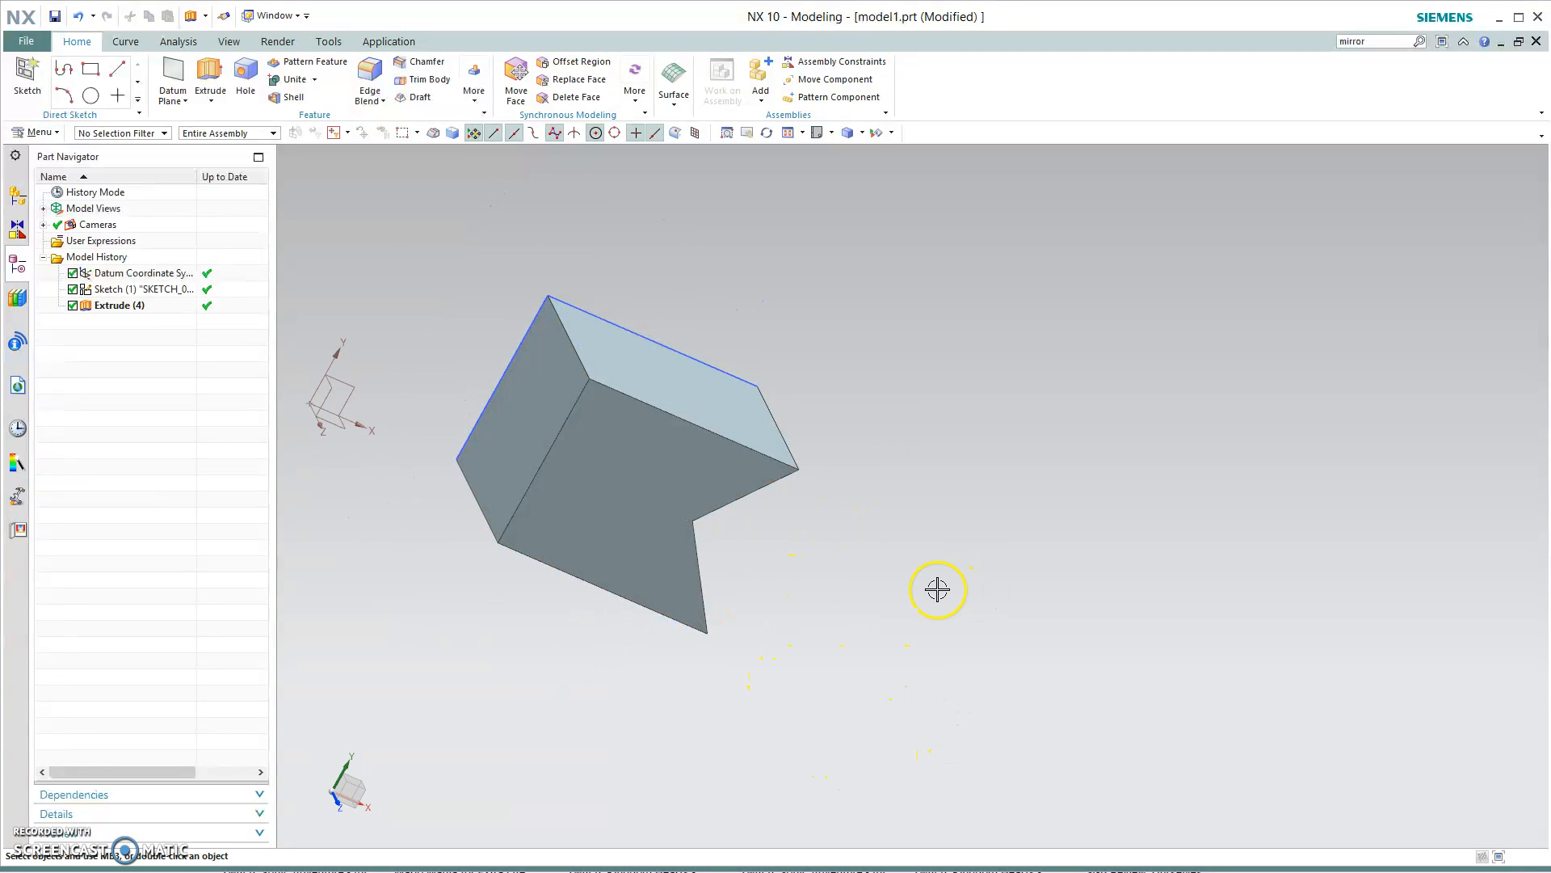
pyautogui.click(26, 77)
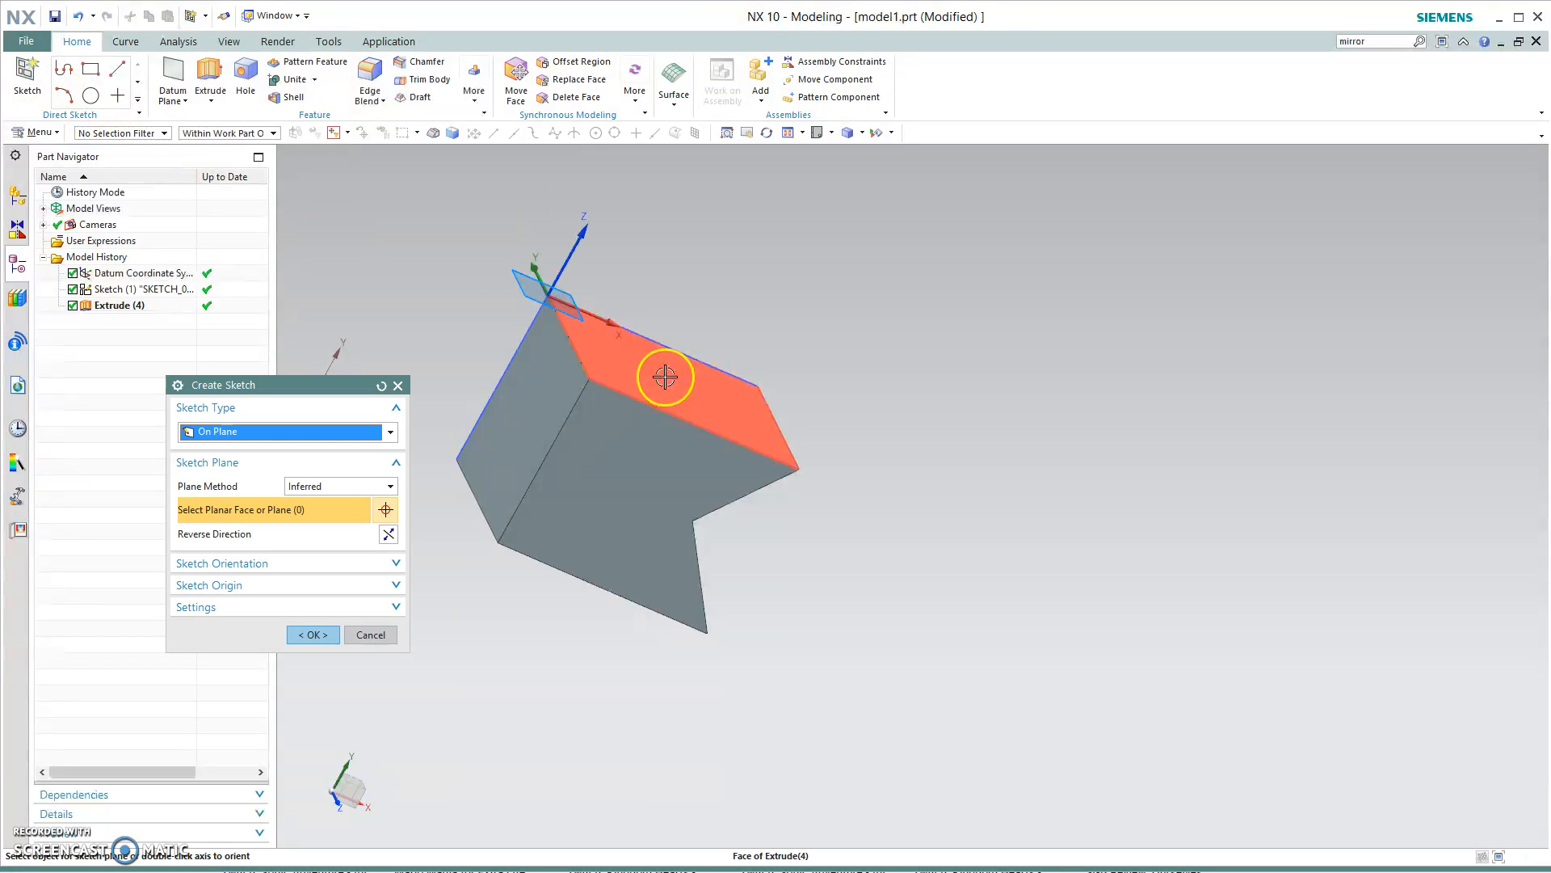
pyautogui.click(665, 378)
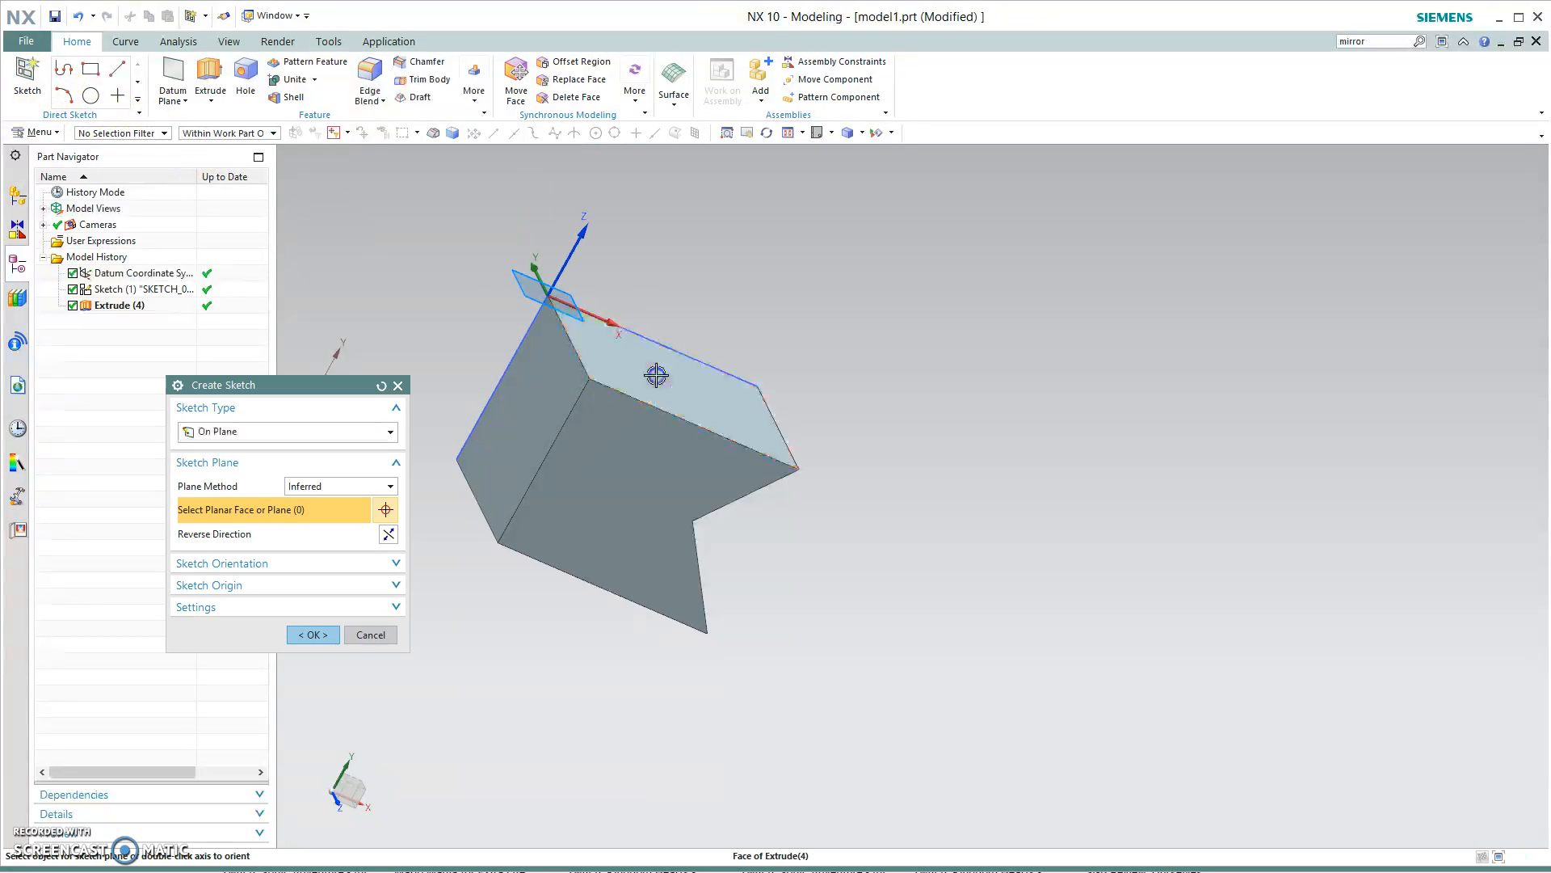
pyautogui.click(313, 634)
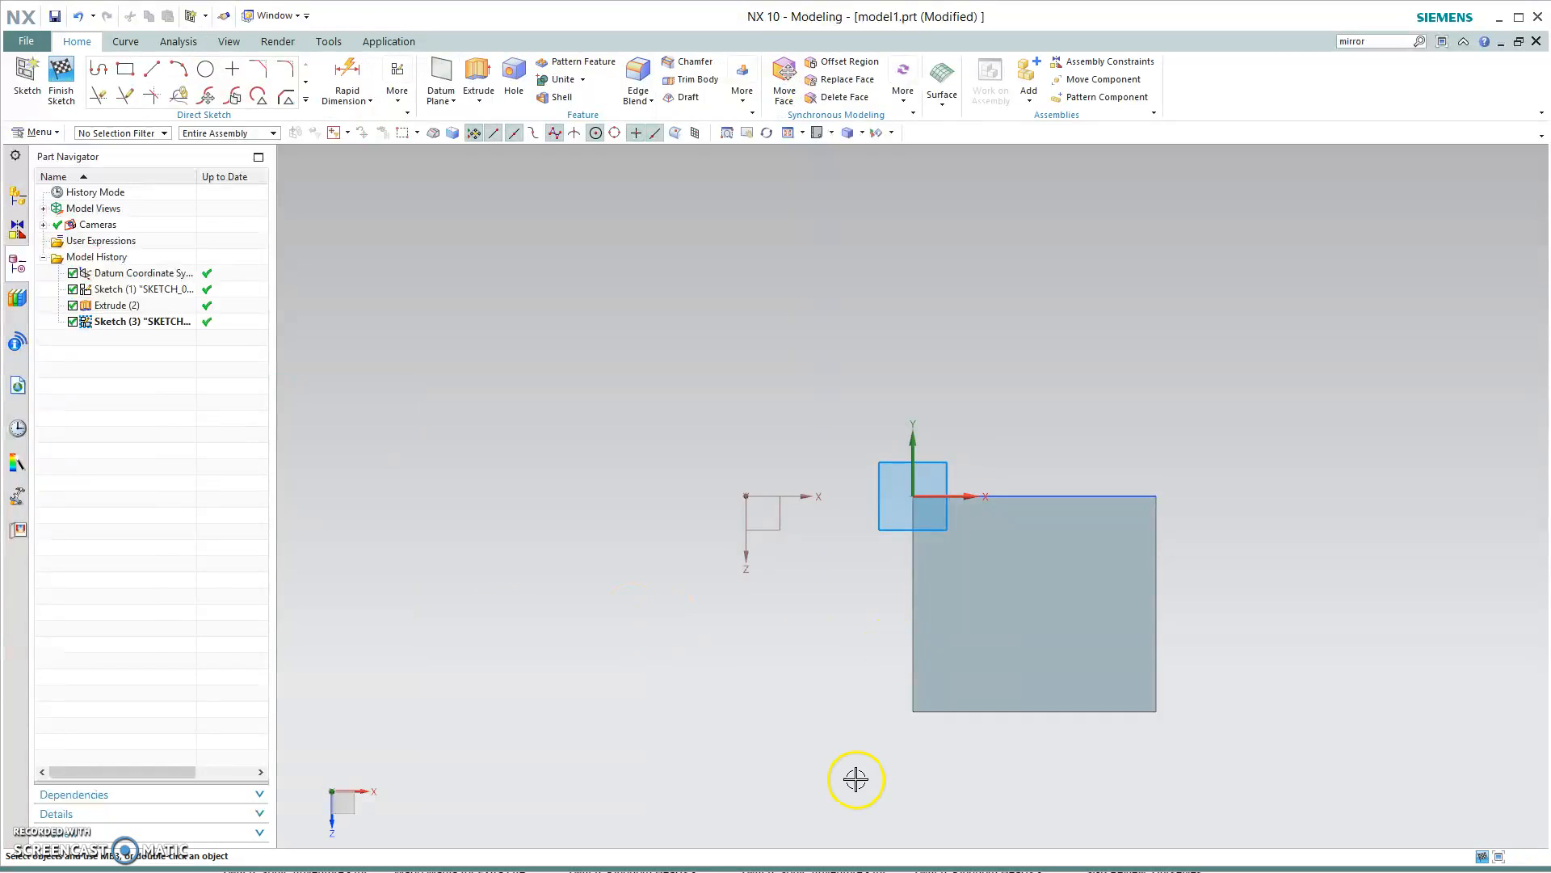
# - Sketch a small circle on the face near the corner at the sketch origin
pyautogui.click(122, 71)
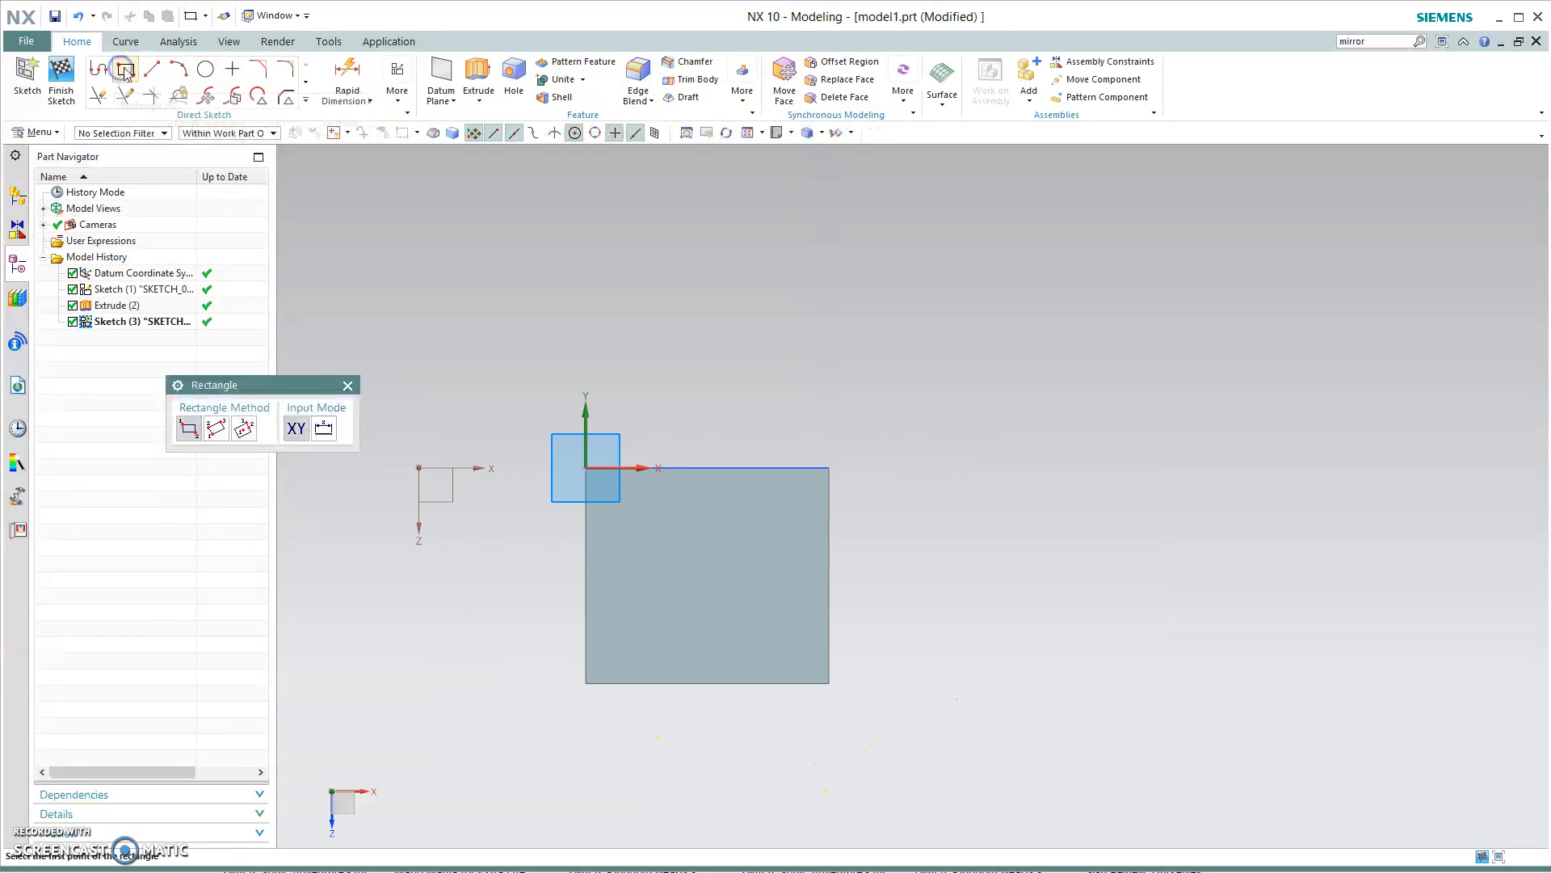
pyautogui.click(207, 78)
pyautogui.click(620, 503)
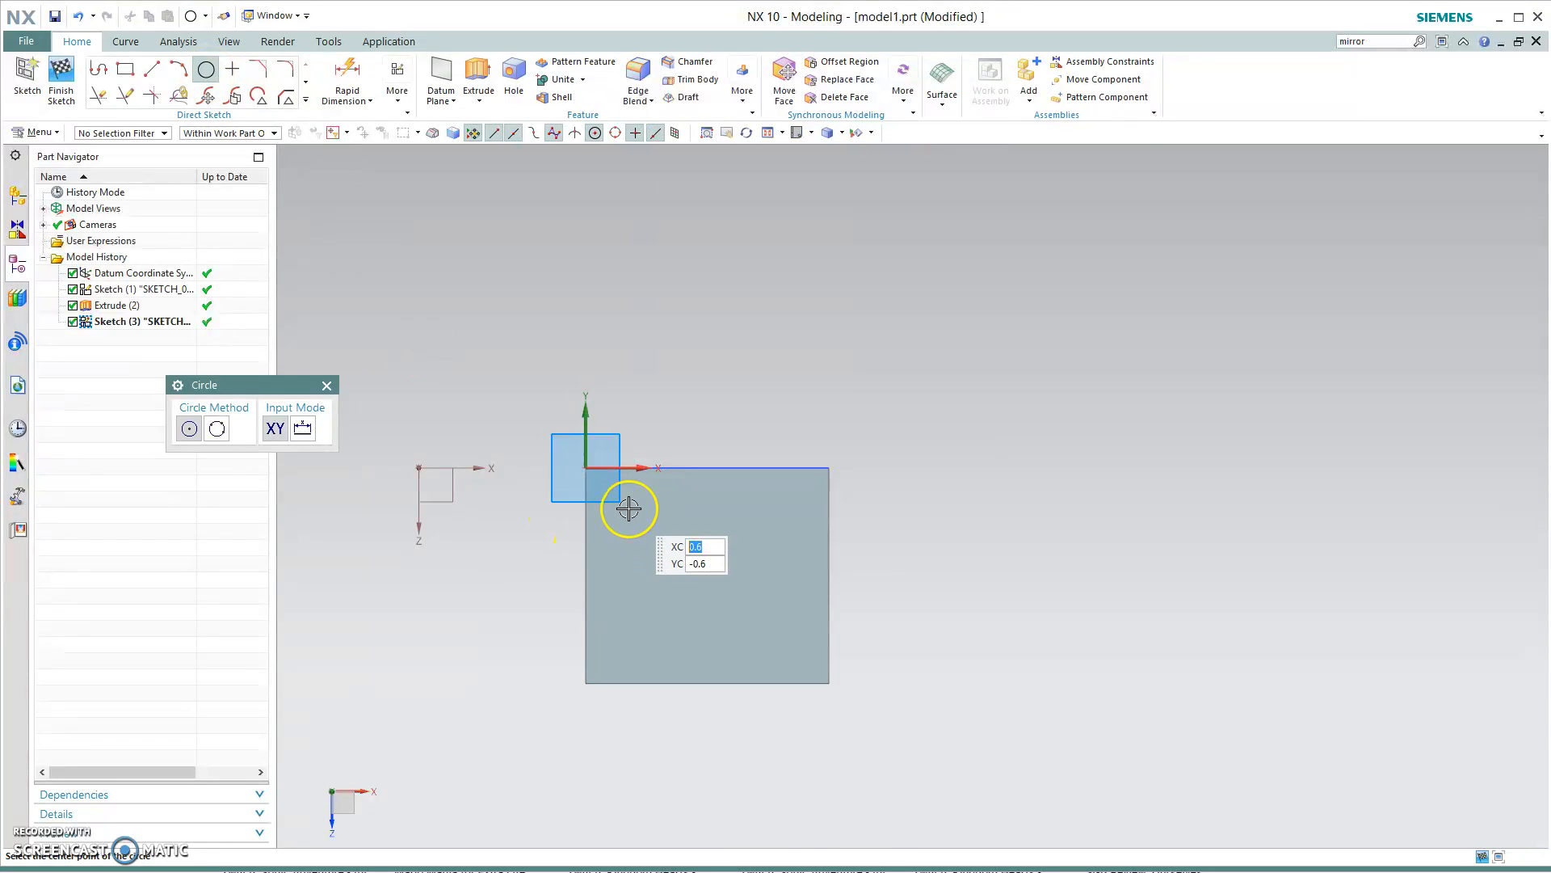
pyautogui.click(644, 519)
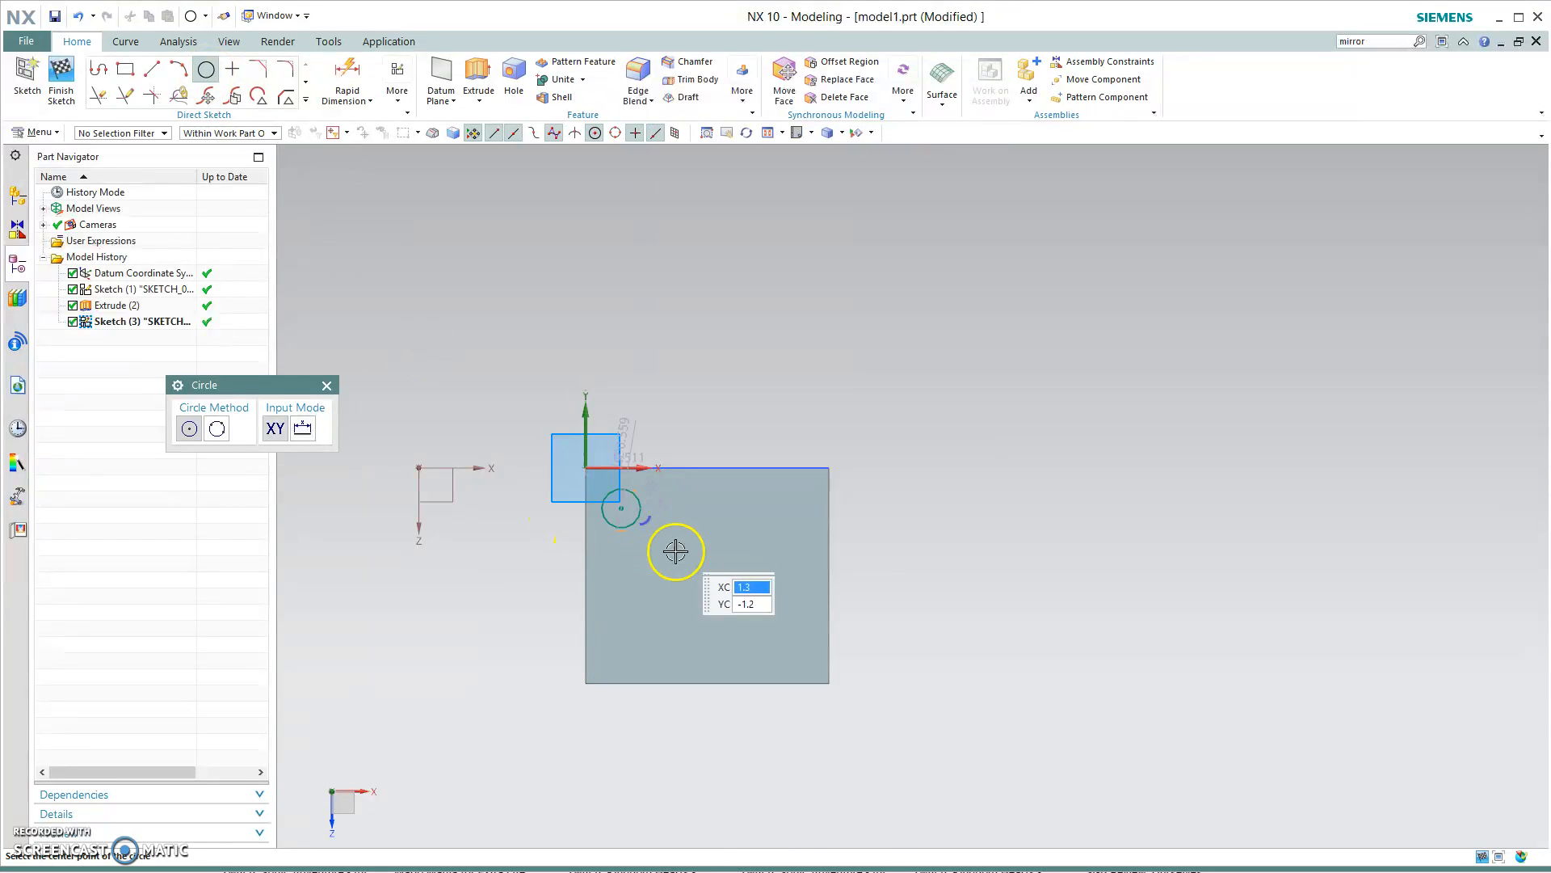
# - Turn off automatic dimensioning and sketch four more circles of different sizes across the block's upper face
pyautogui.click(397, 79)
pyautogui.click(472, 138)
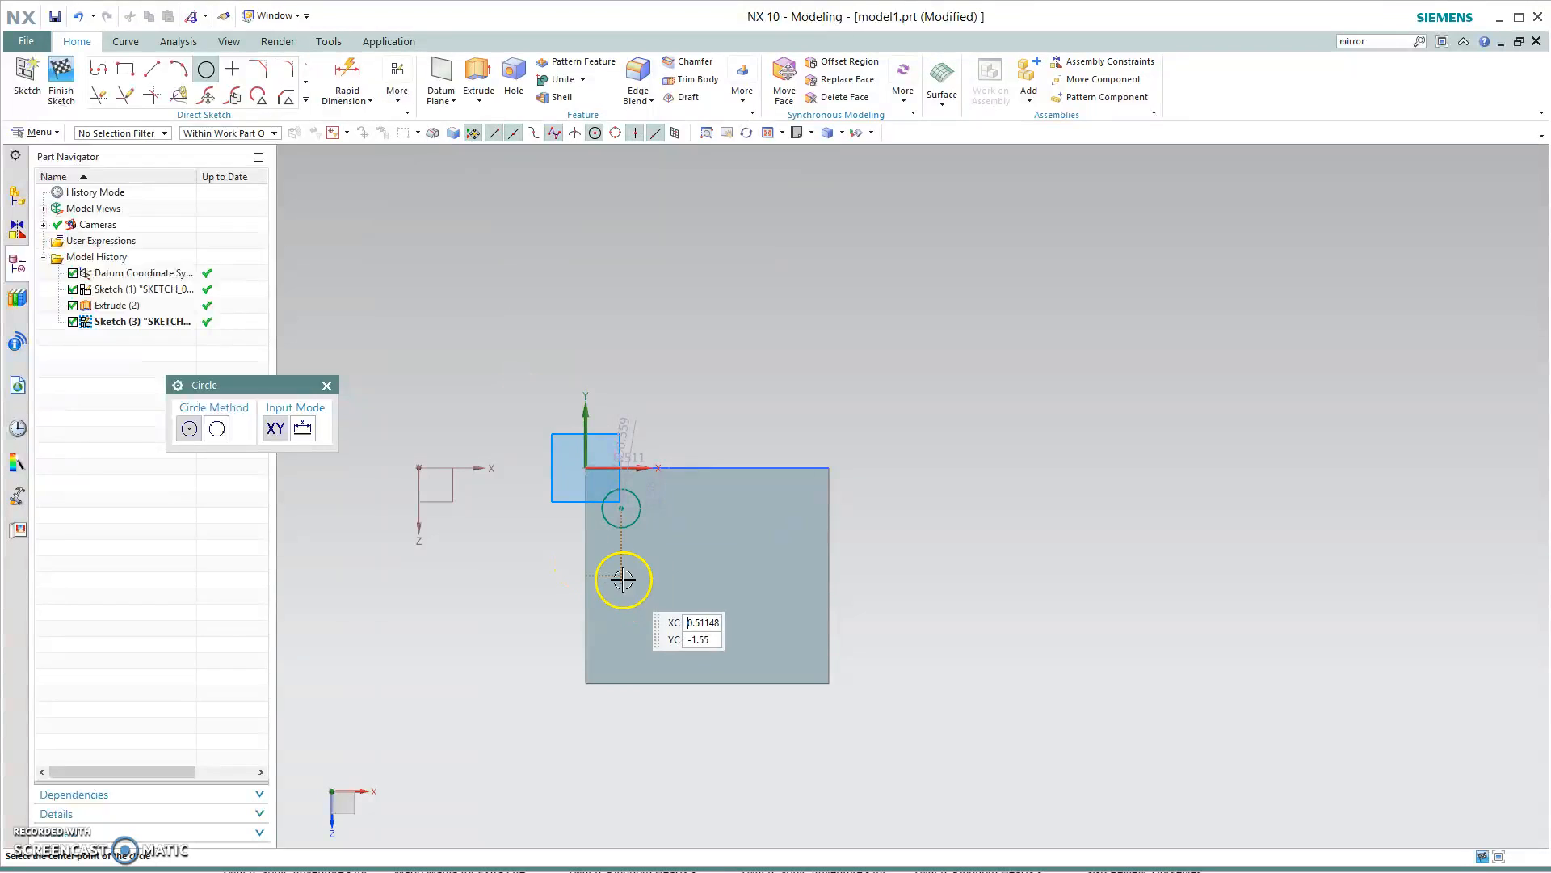
pyautogui.click(620, 593)
pyautogui.click(637, 600)
pyautogui.click(696, 612)
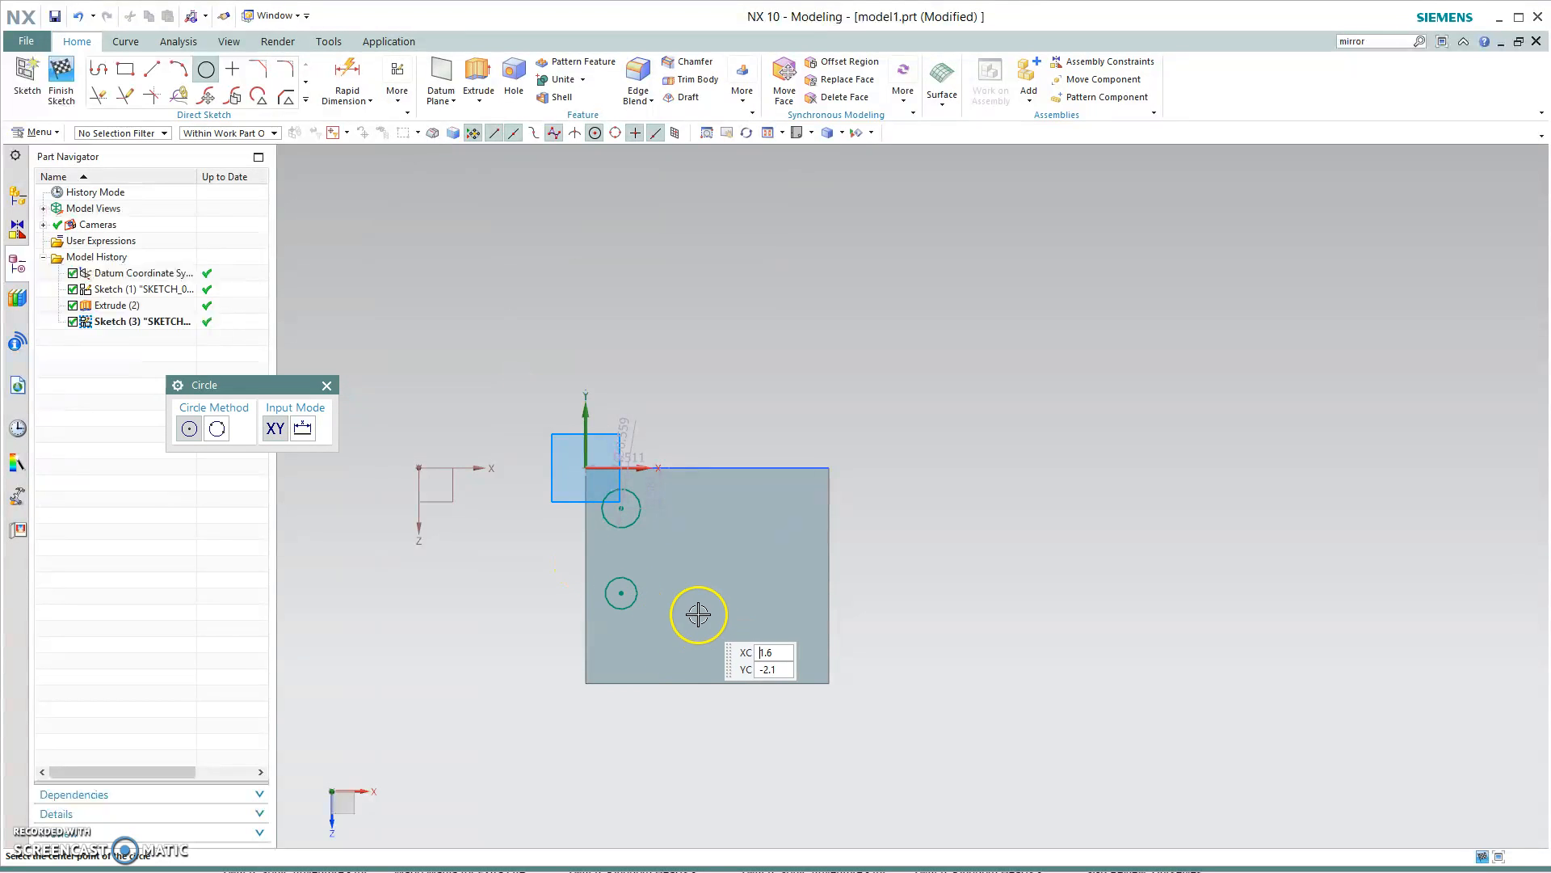
pyautogui.click(719, 638)
pyautogui.click(759, 519)
pyautogui.click(758, 522)
pyautogui.click(744, 574)
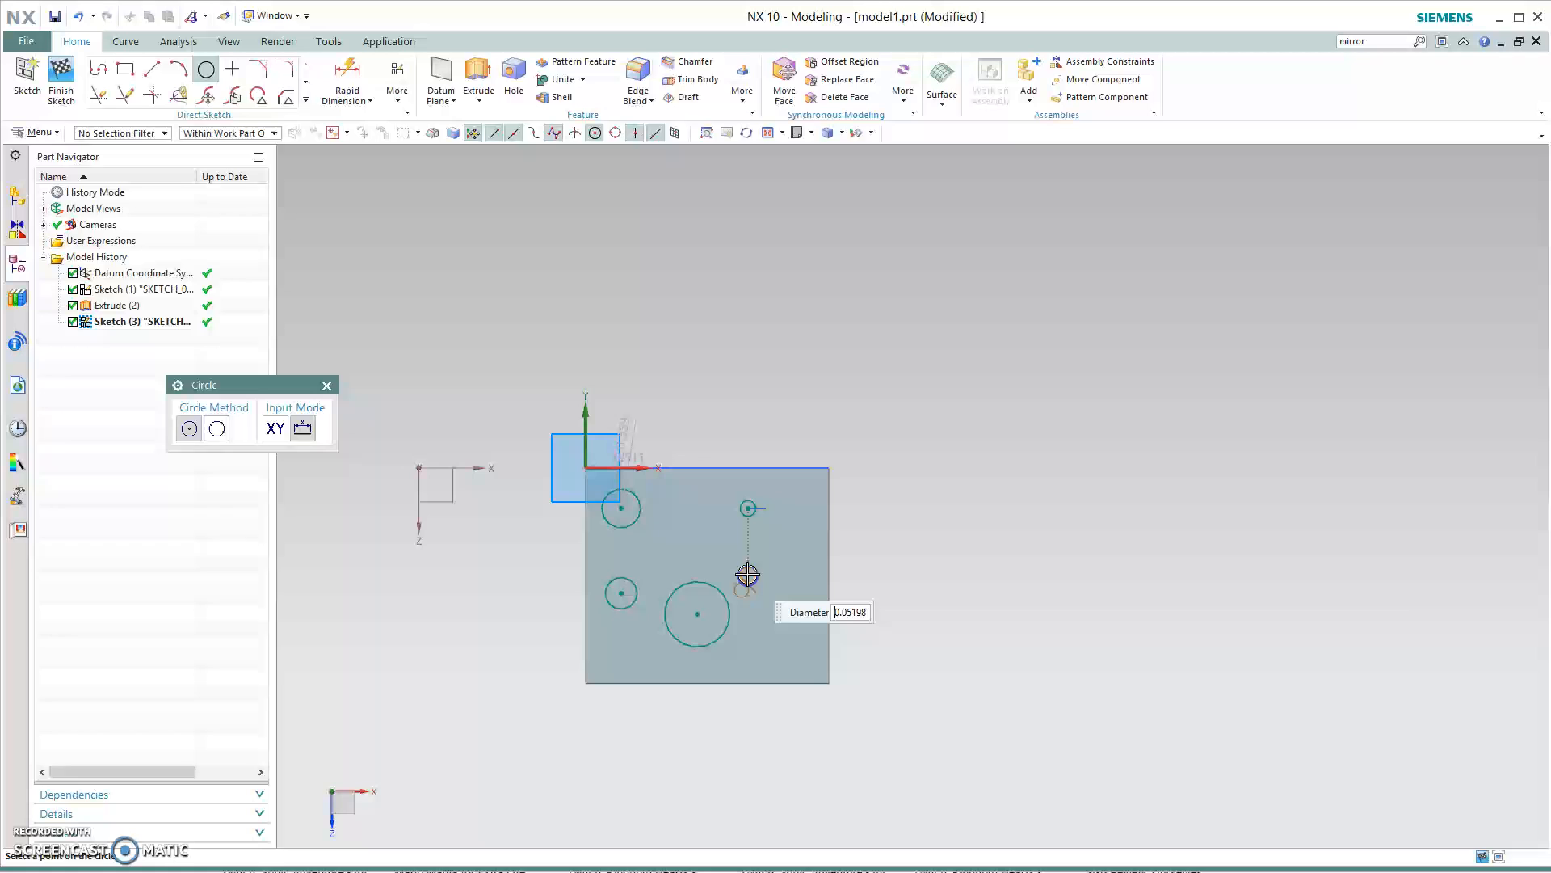
pyautogui.click(792, 567)
pyautogui.press('Escape')
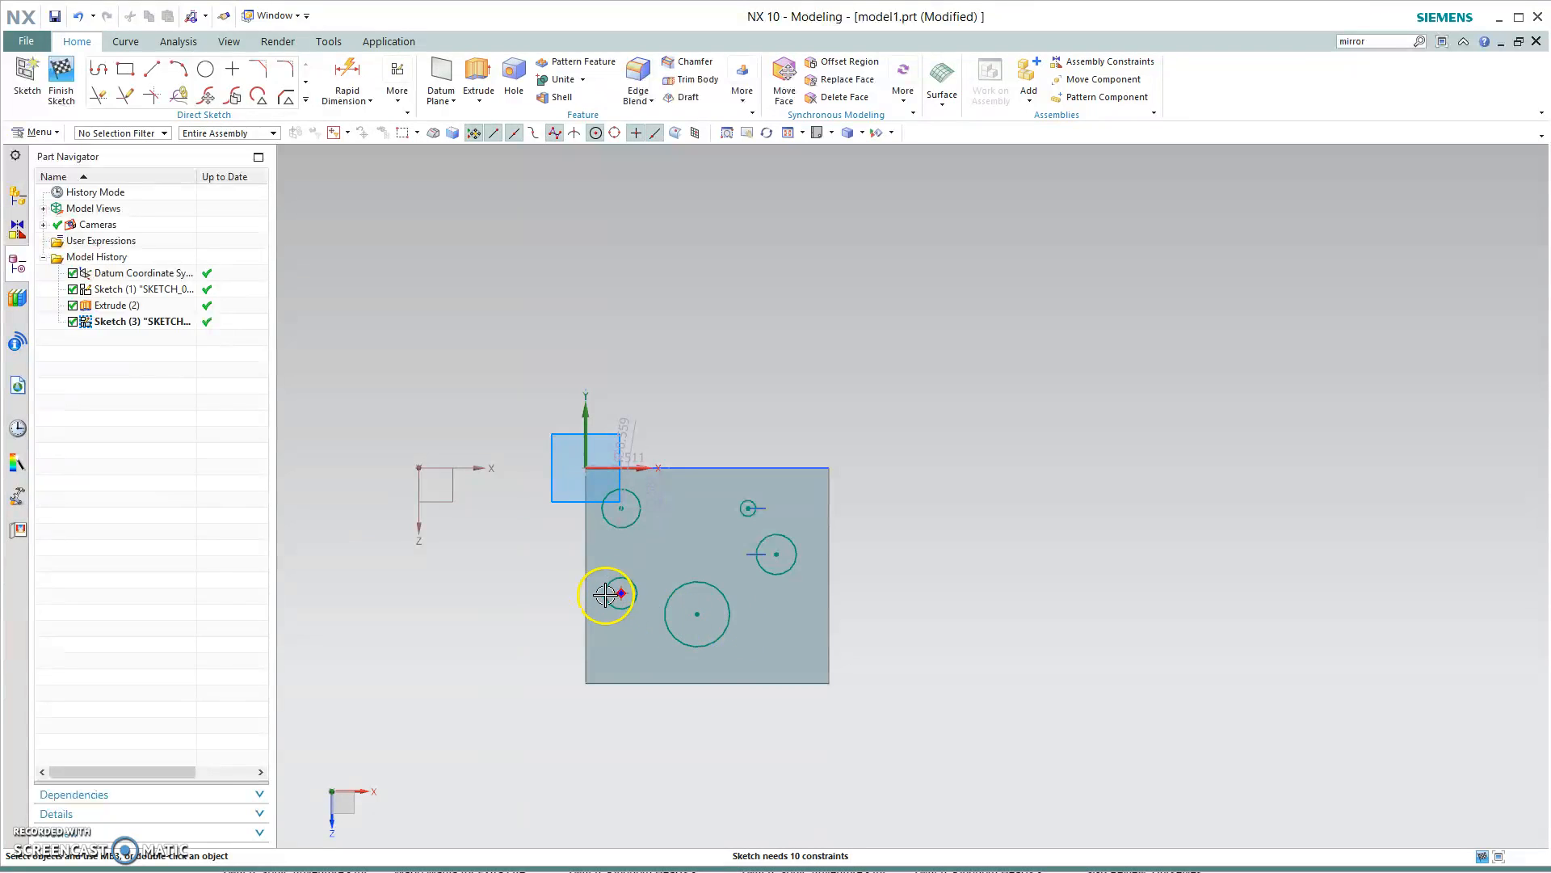
# - Finish the sketch and extrude the five circles 0.6 in outward from the block with the Inferred Boolean
pyautogui.click(69, 85)
pyautogui.press('x')
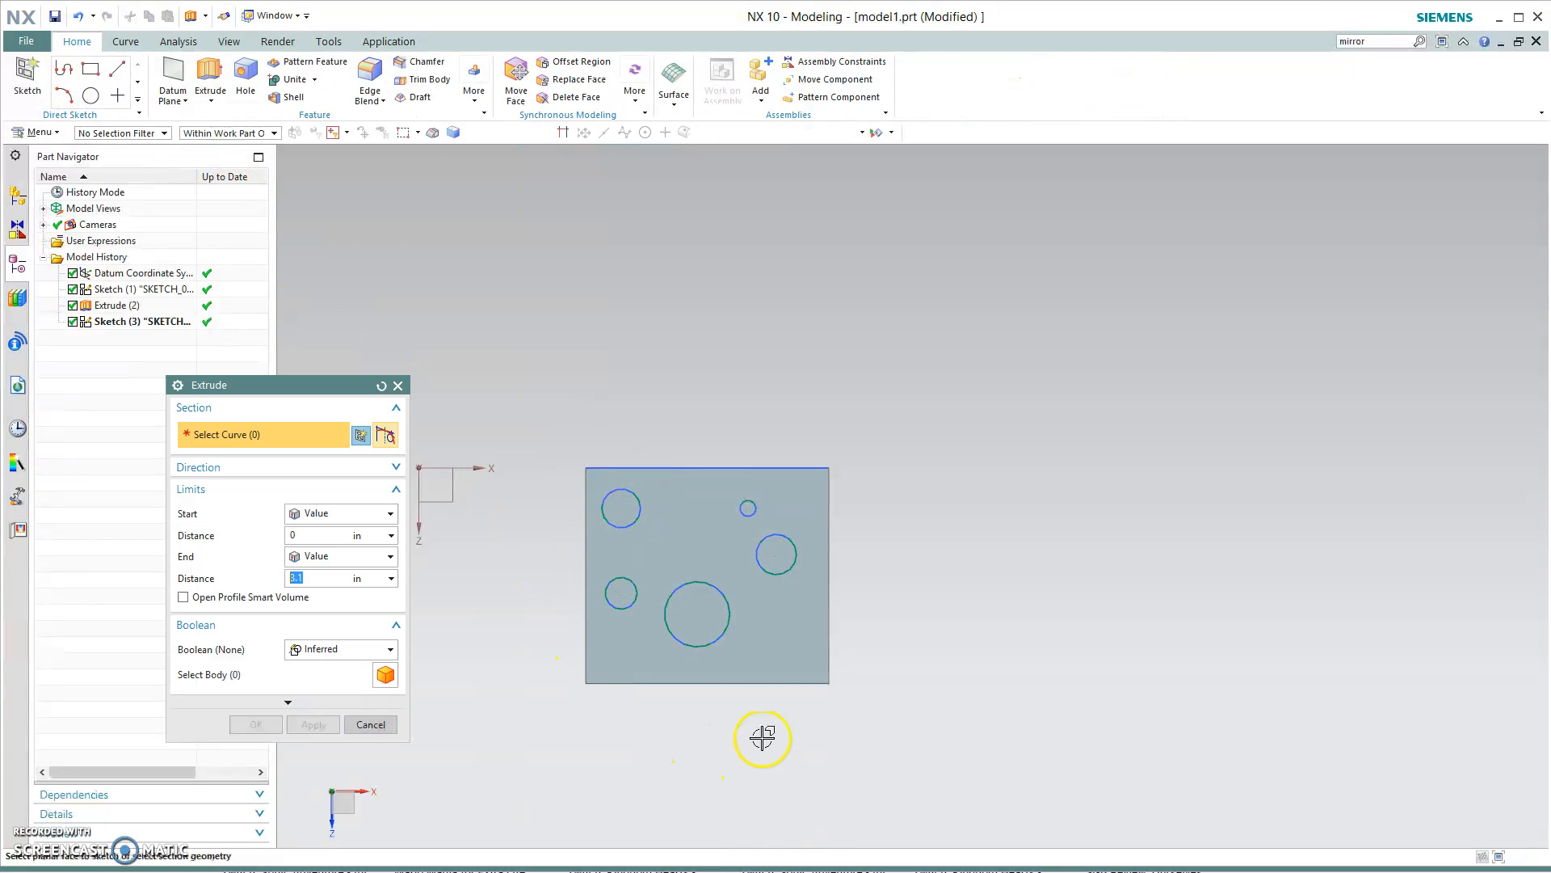
pyautogui.click(716, 584)
pyautogui.moveTo(721, 772)
pyautogui.mouseDown(button='middle')
pyautogui.moveTo(718, 674)
pyautogui.moveTo(781, 670)
pyautogui.moveTo(682, 675)
pyautogui.moveTo(737, 682)
pyautogui.mouseUp(button='middle')
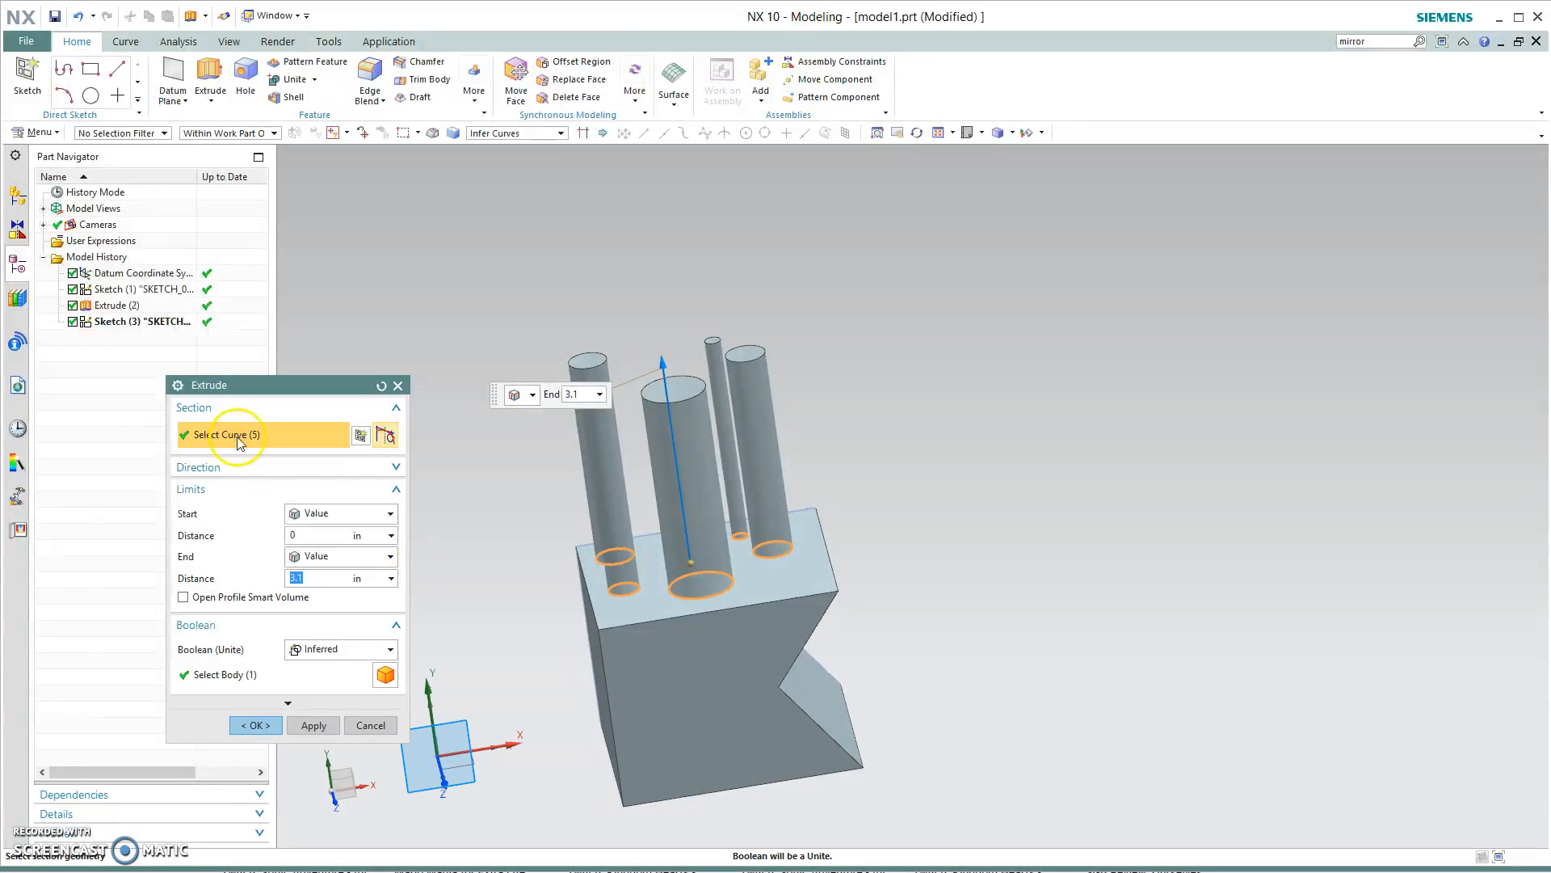
pyautogui.moveTo(660, 377); pyautogui.dragTo(708, 488)
pyautogui.click(276, 699)
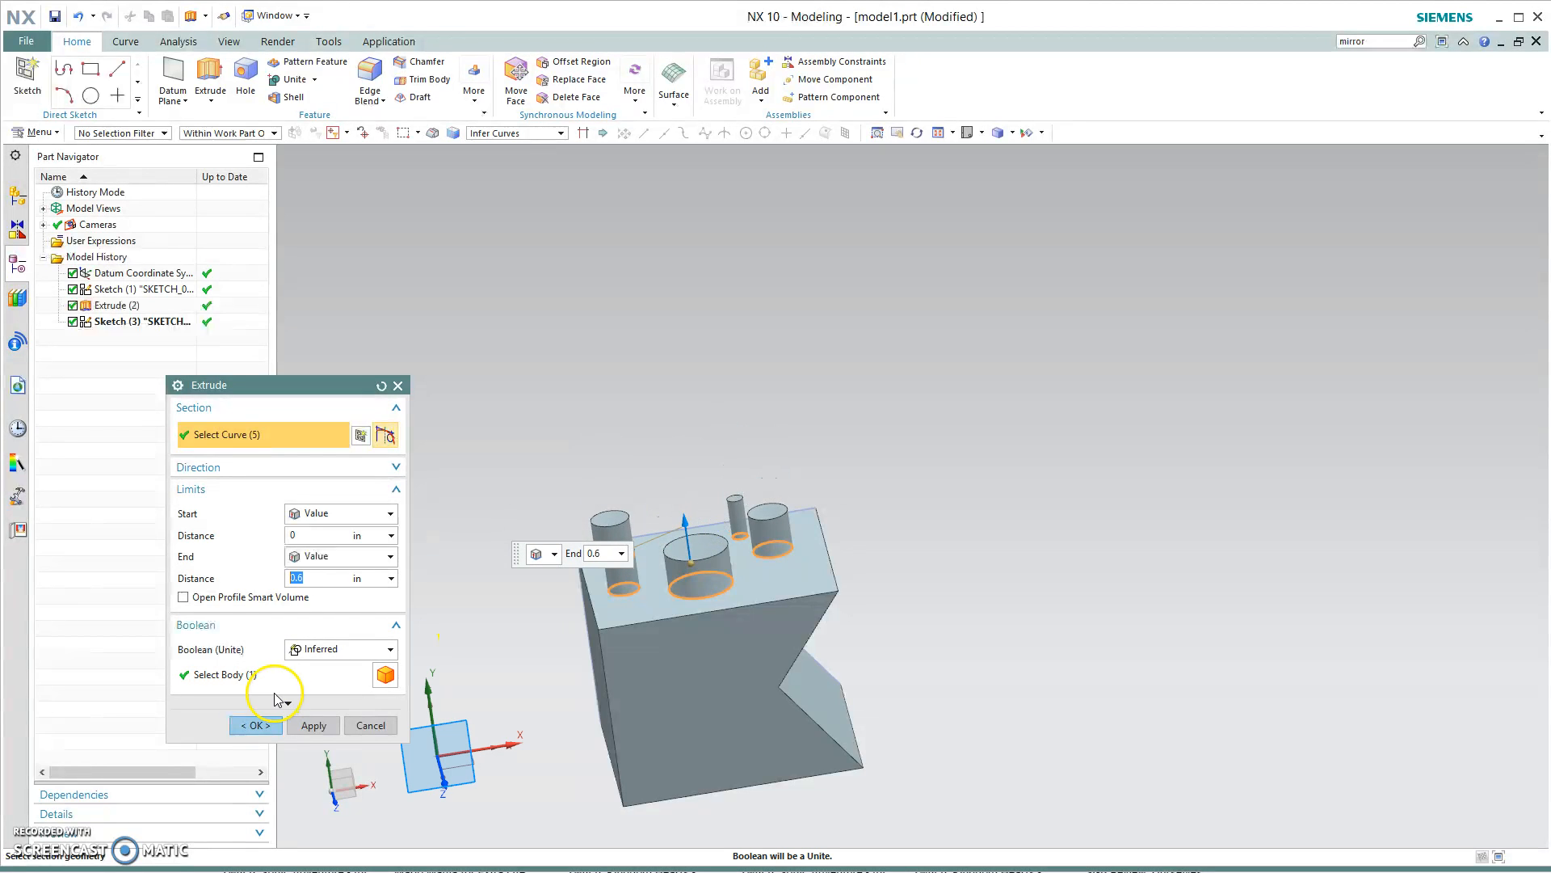
pyautogui.click(270, 725)
pyautogui.moveTo(987, 737); pyautogui.dragTo(974, 685, button='middle')
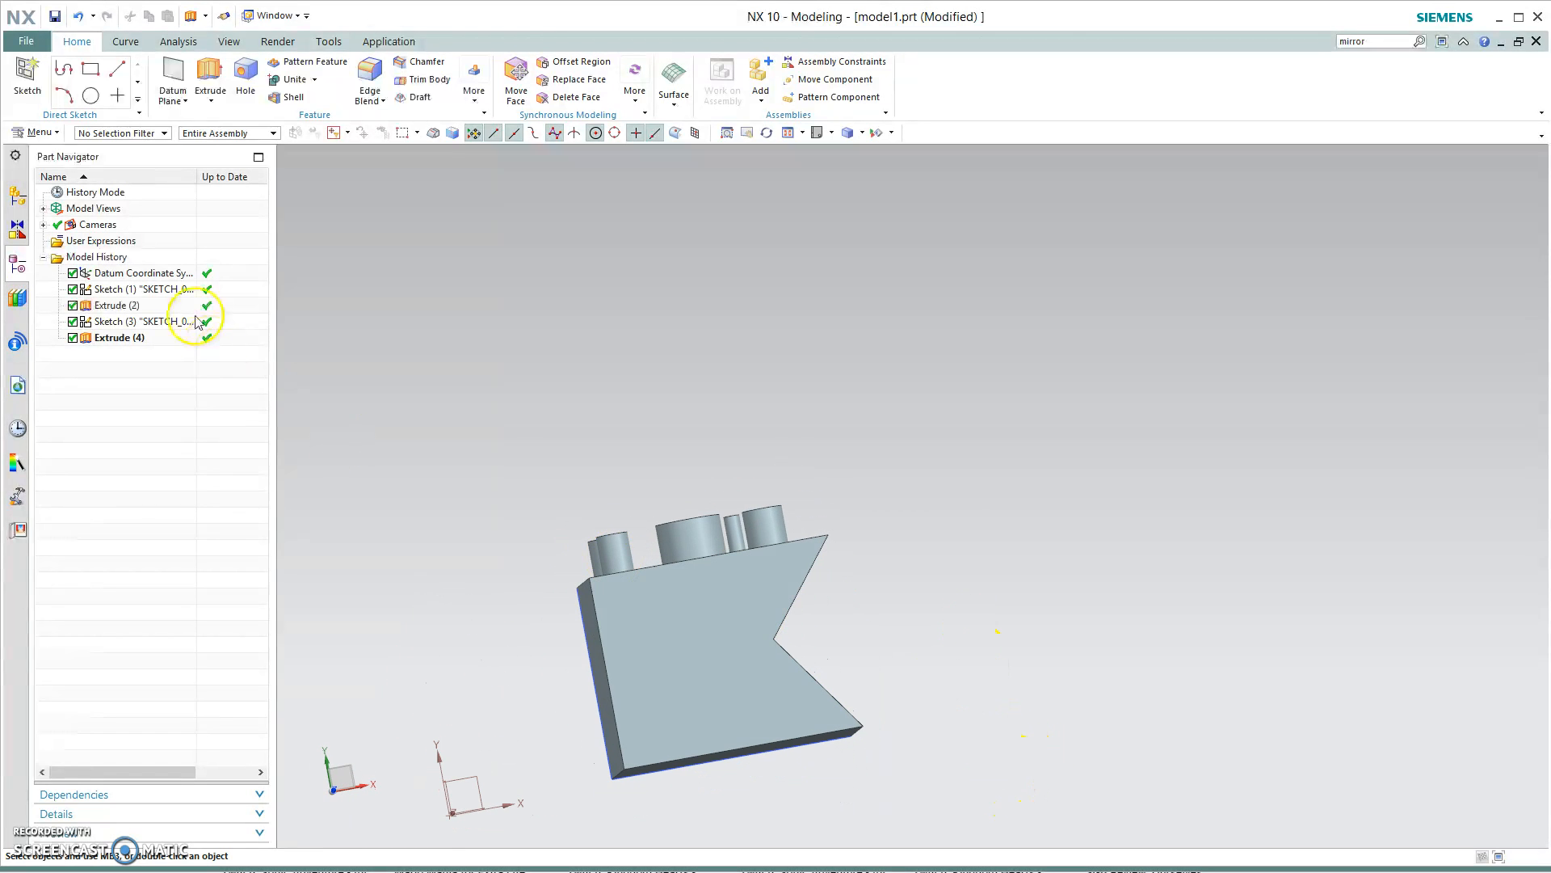
pyautogui.click(28, 72)
pyautogui.click(312, 634)
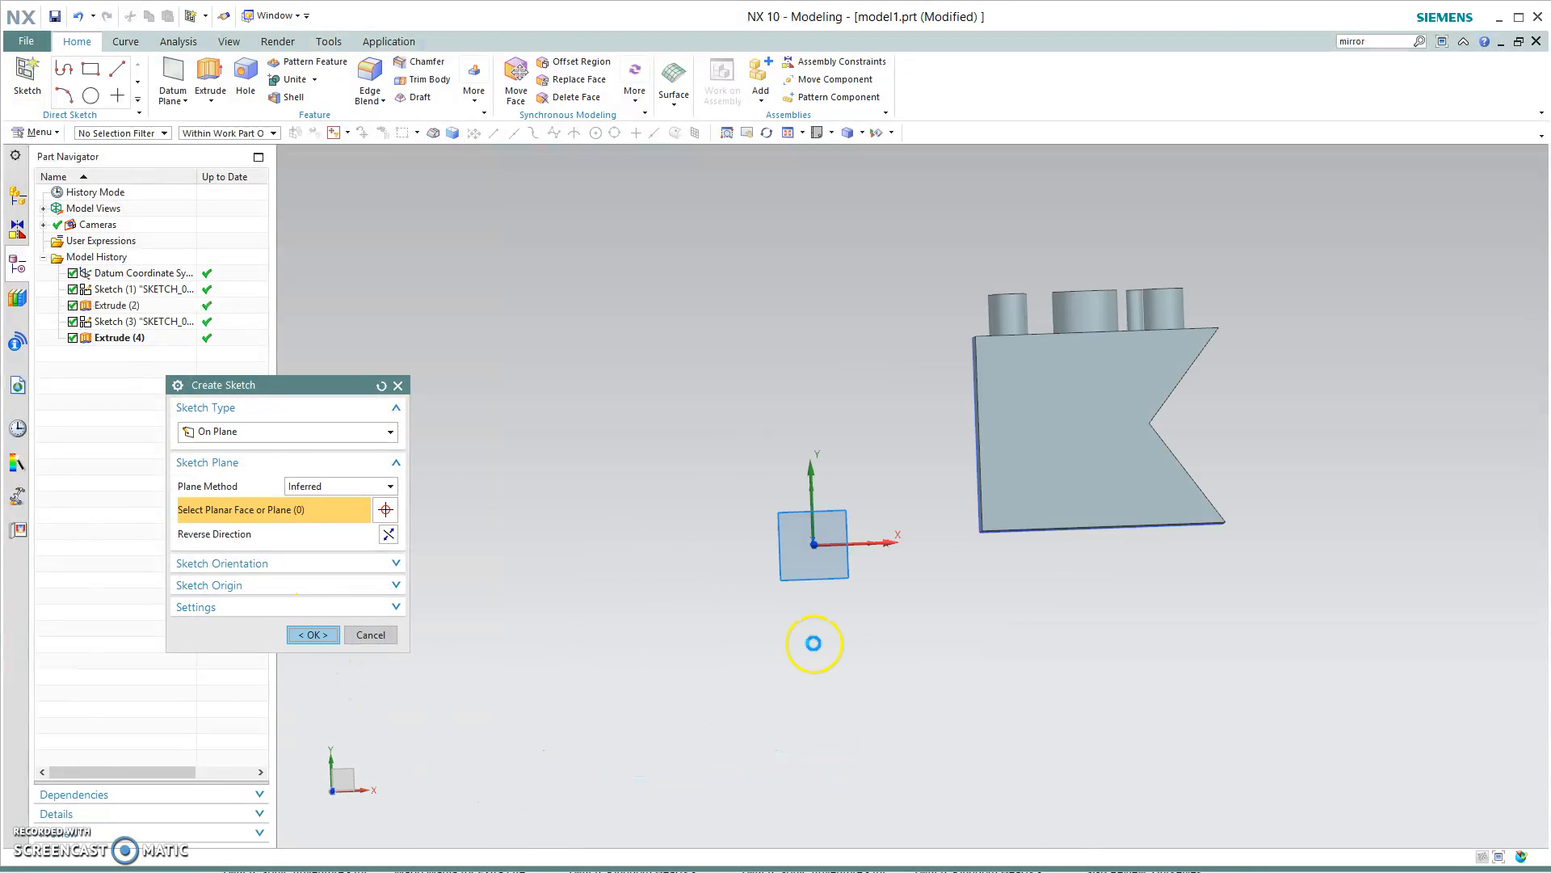
pyautogui.keyDown('shift'); pyautogui.moveTo(1179, 631); pyautogui.dragTo(767, 765, button='middle'); pyautogui.keyUp('shift')
pyautogui.rightClick(185, 355)
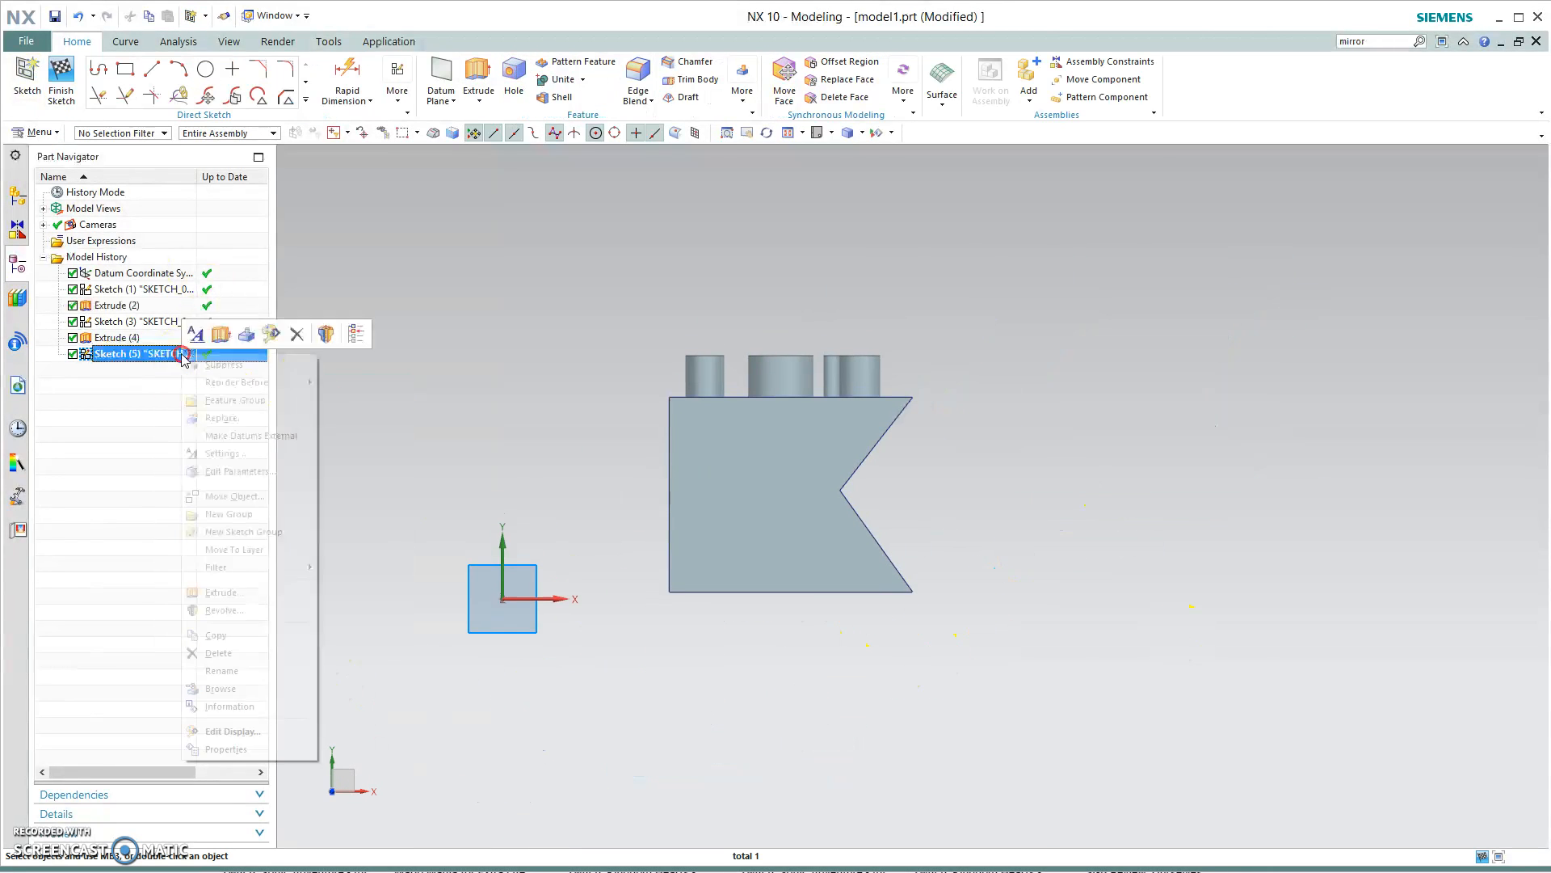
pyautogui.click(298, 332)
# - Create a new sketch on the lower slanted face of the block's V-notch
pyautogui.click(29, 87)
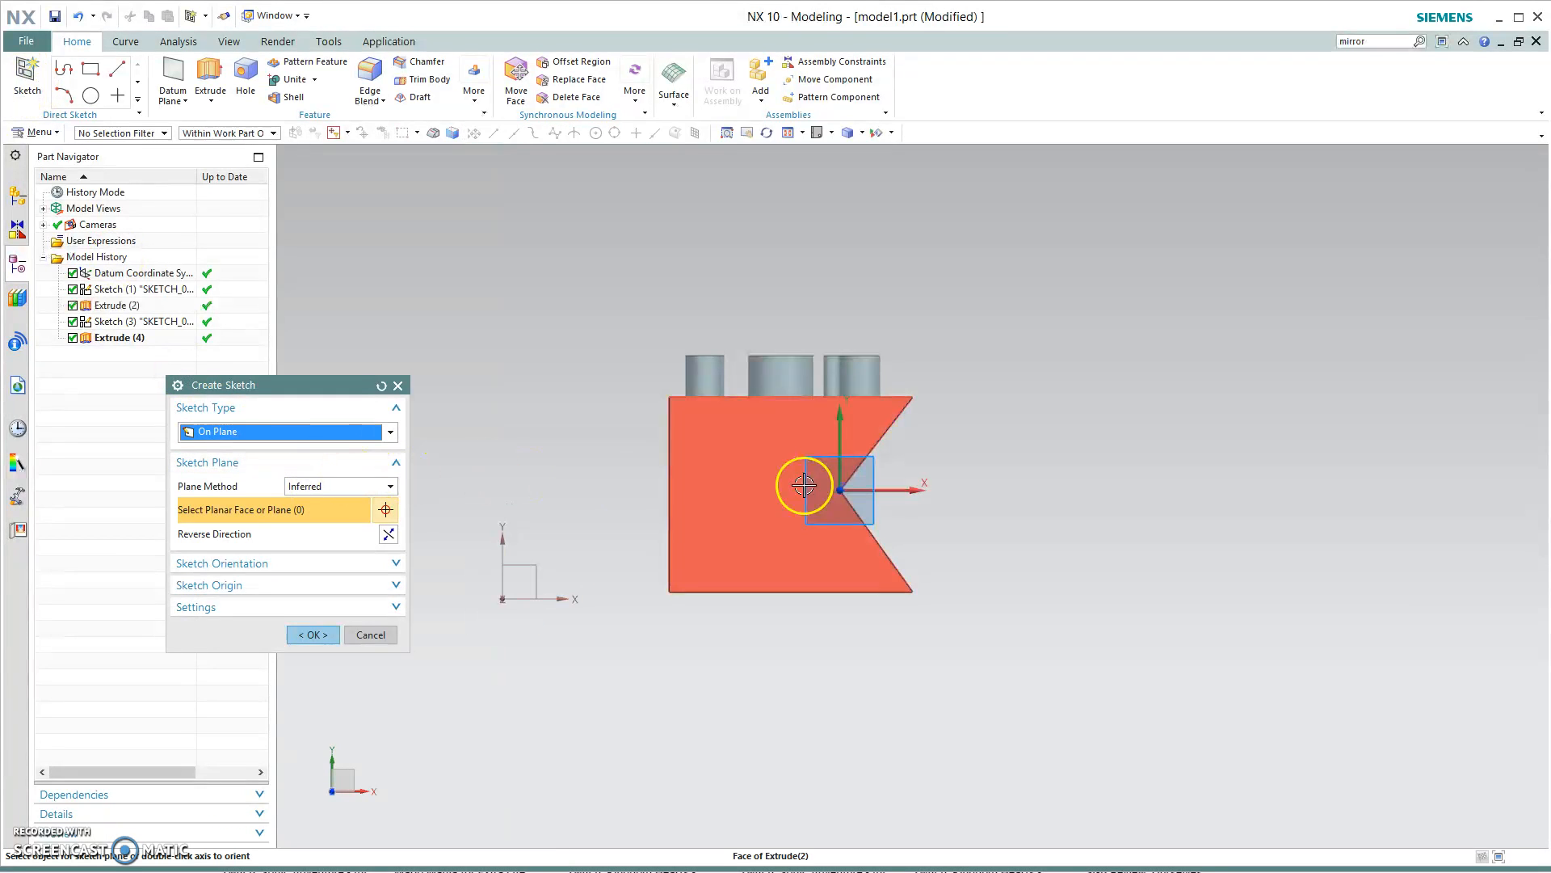
pyautogui.moveTo(783, 703); pyautogui.dragTo(610, 620, button='middle')
pyautogui.click(610, 620)
pyautogui.click(311, 634)
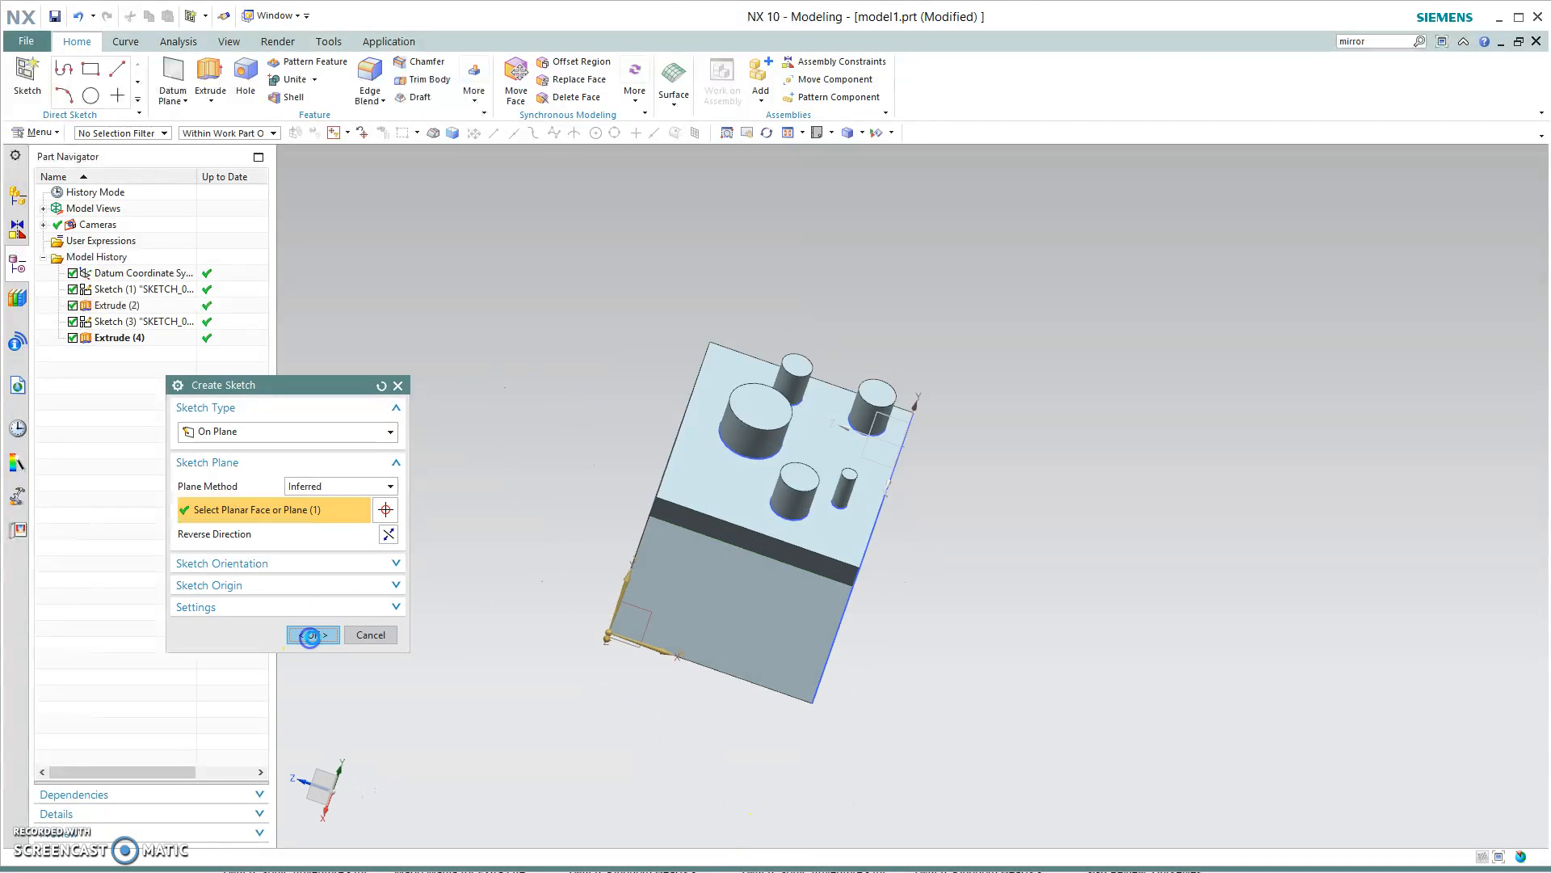
# - Draw a rectangle near the middle of the slanted notch face, without automatic dimensions
pyautogui.keyDown('shift'); pyautogui.moveTo(820, 644); pyautogui.dragTo(784, 697, button='middle'); pyautogui.keyUp('shift')
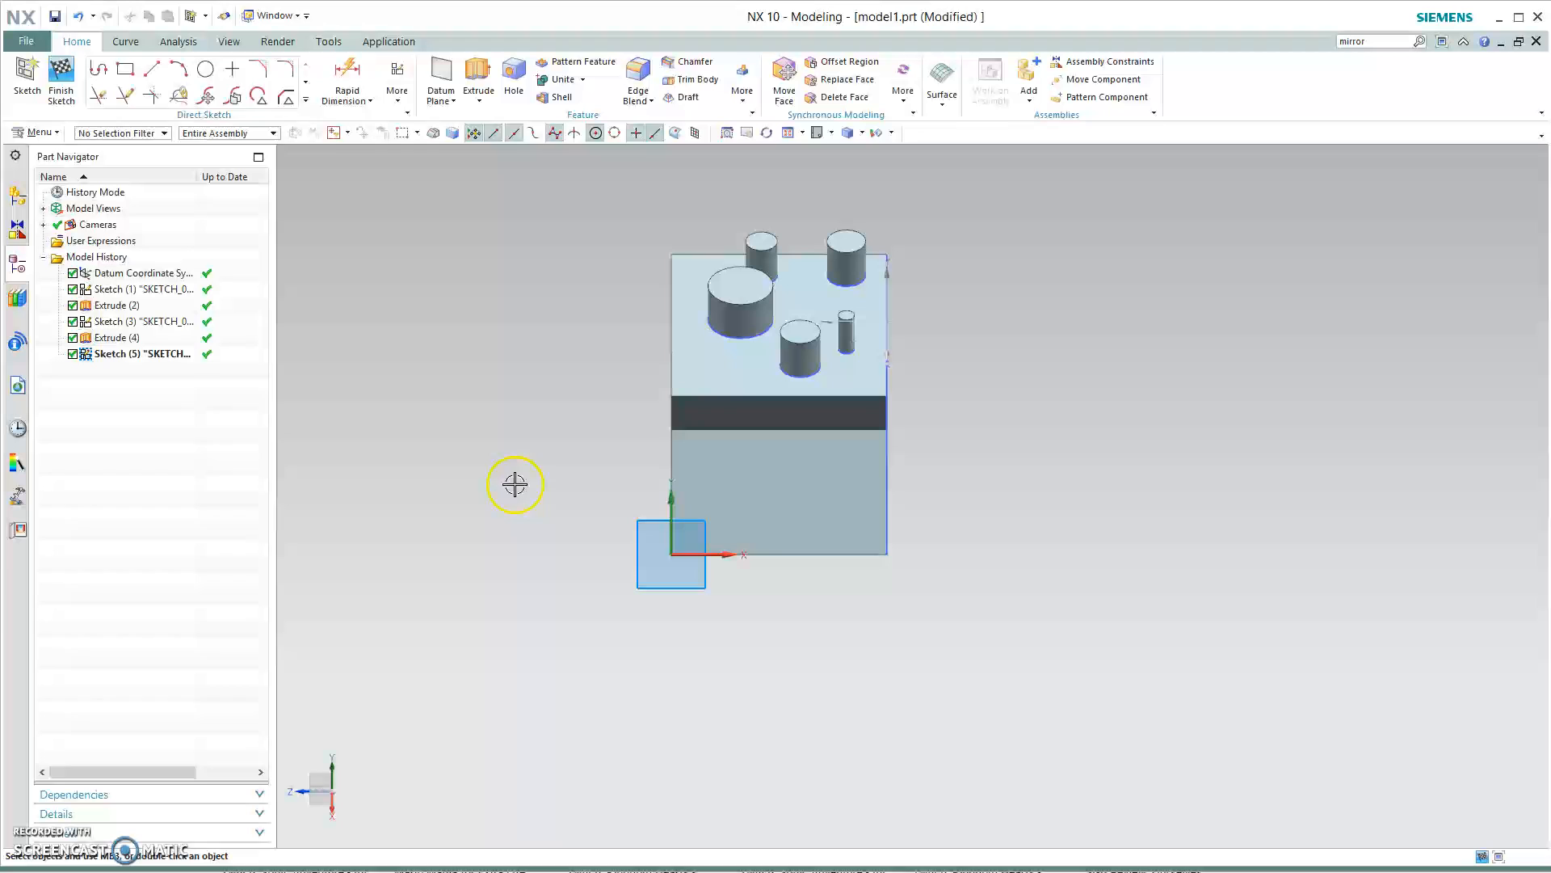
pyautogui.click(141, 75)
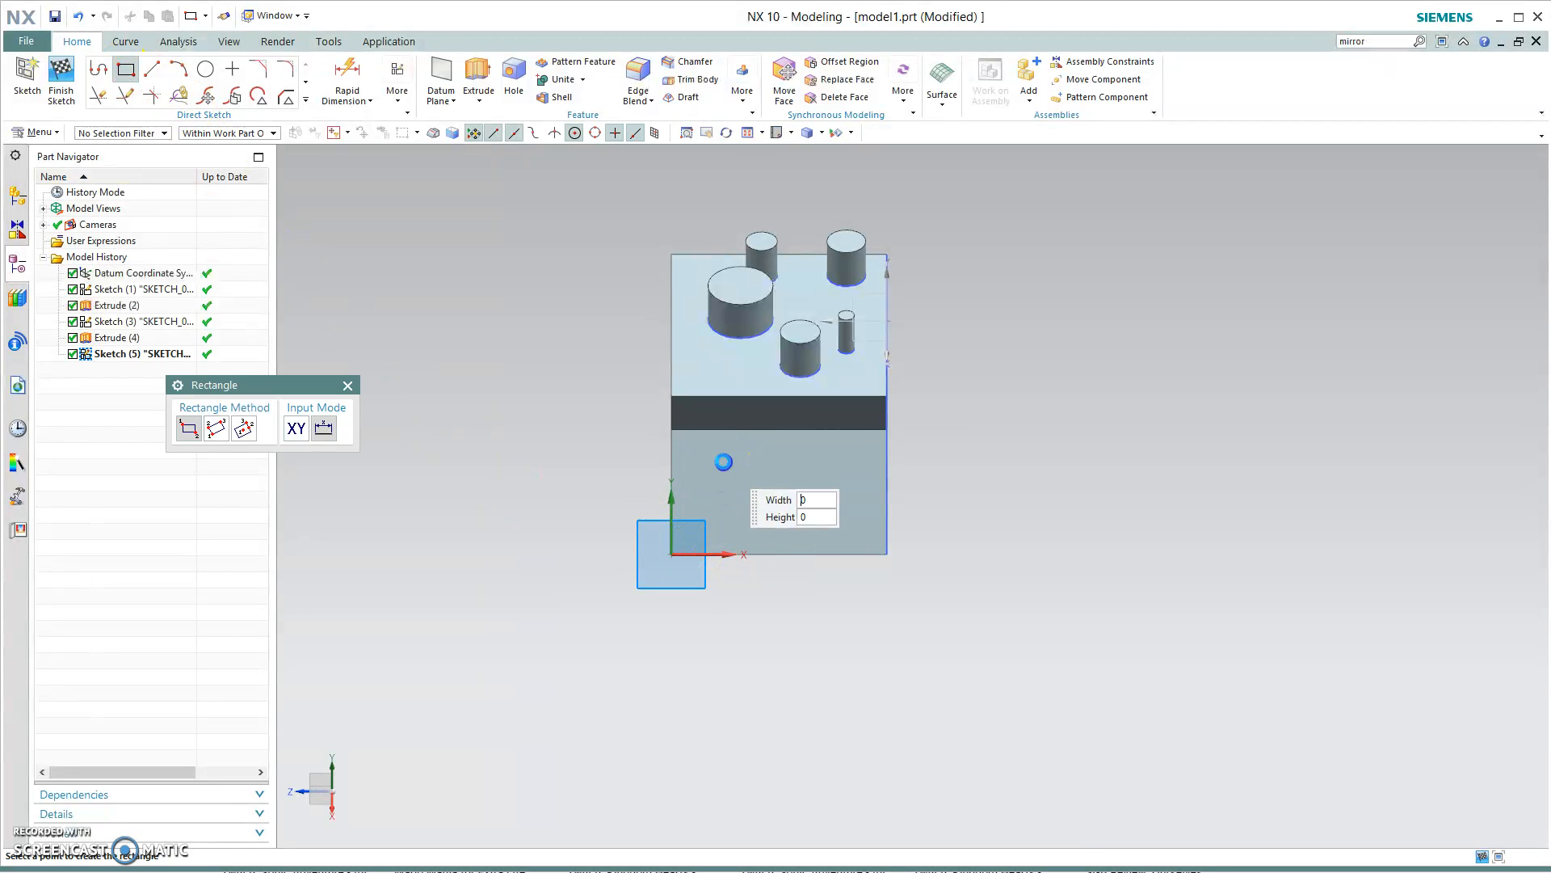
pyautogui.click(401, 101)
pyautogui.click(444, 137)
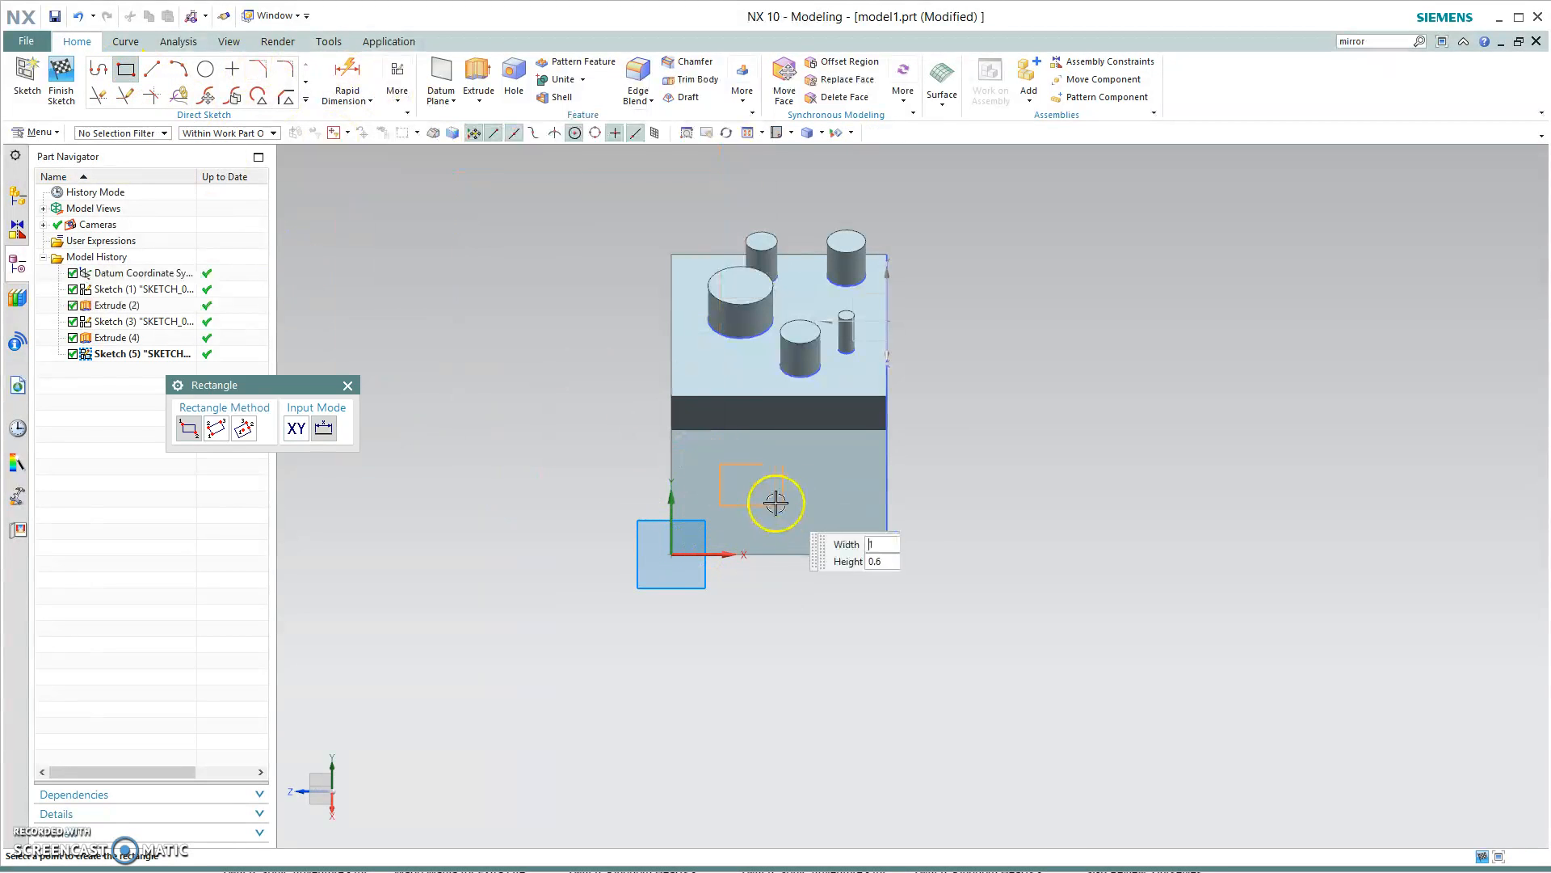
pyautogui.click(846, 518)
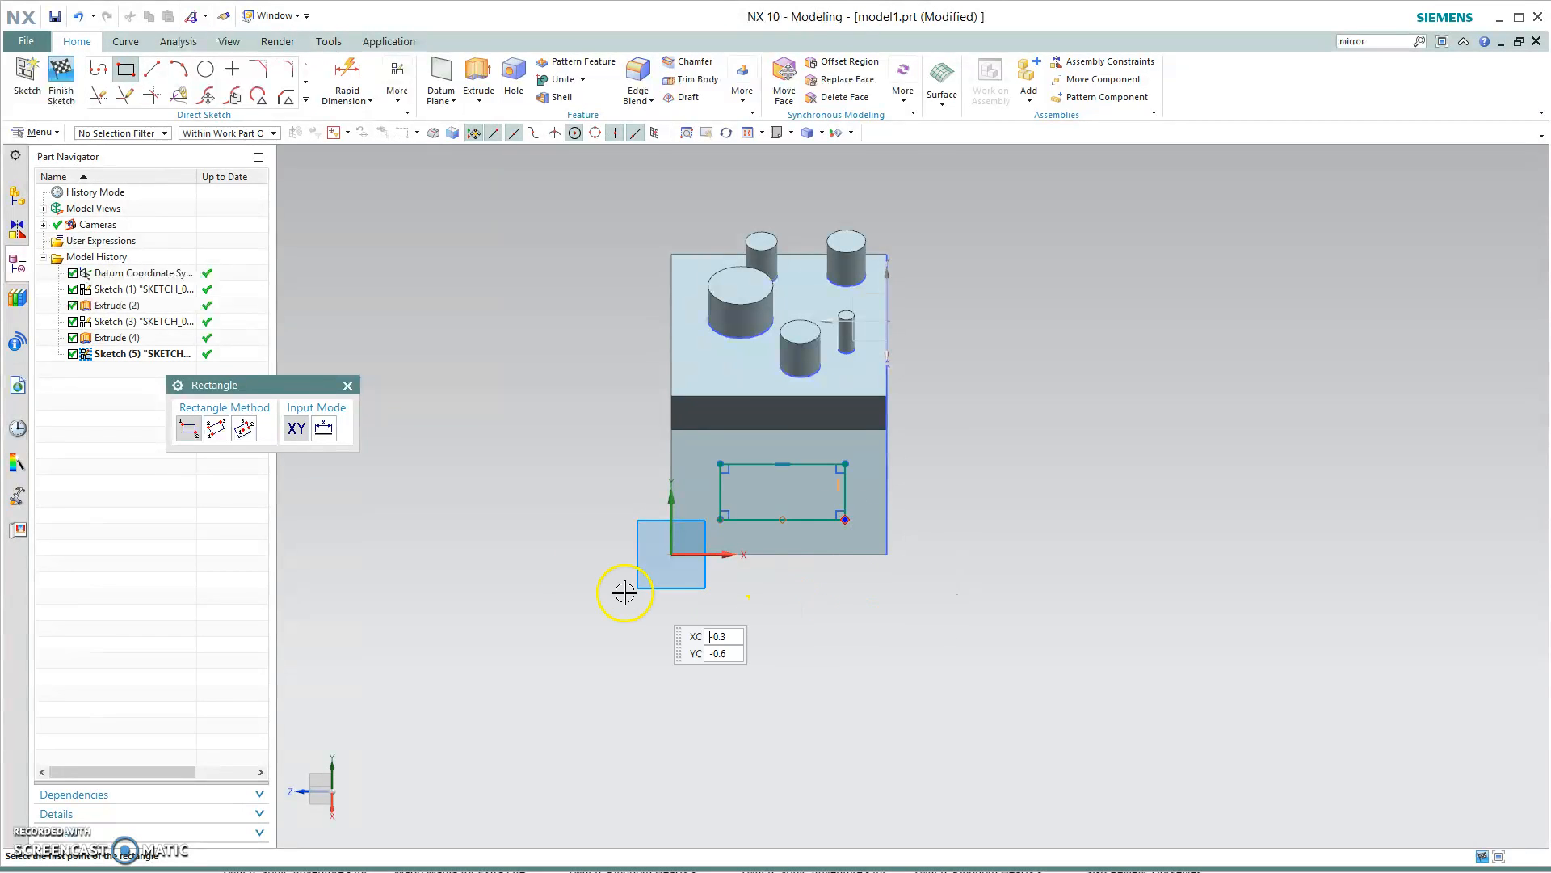
pyautogui.press('Escape')
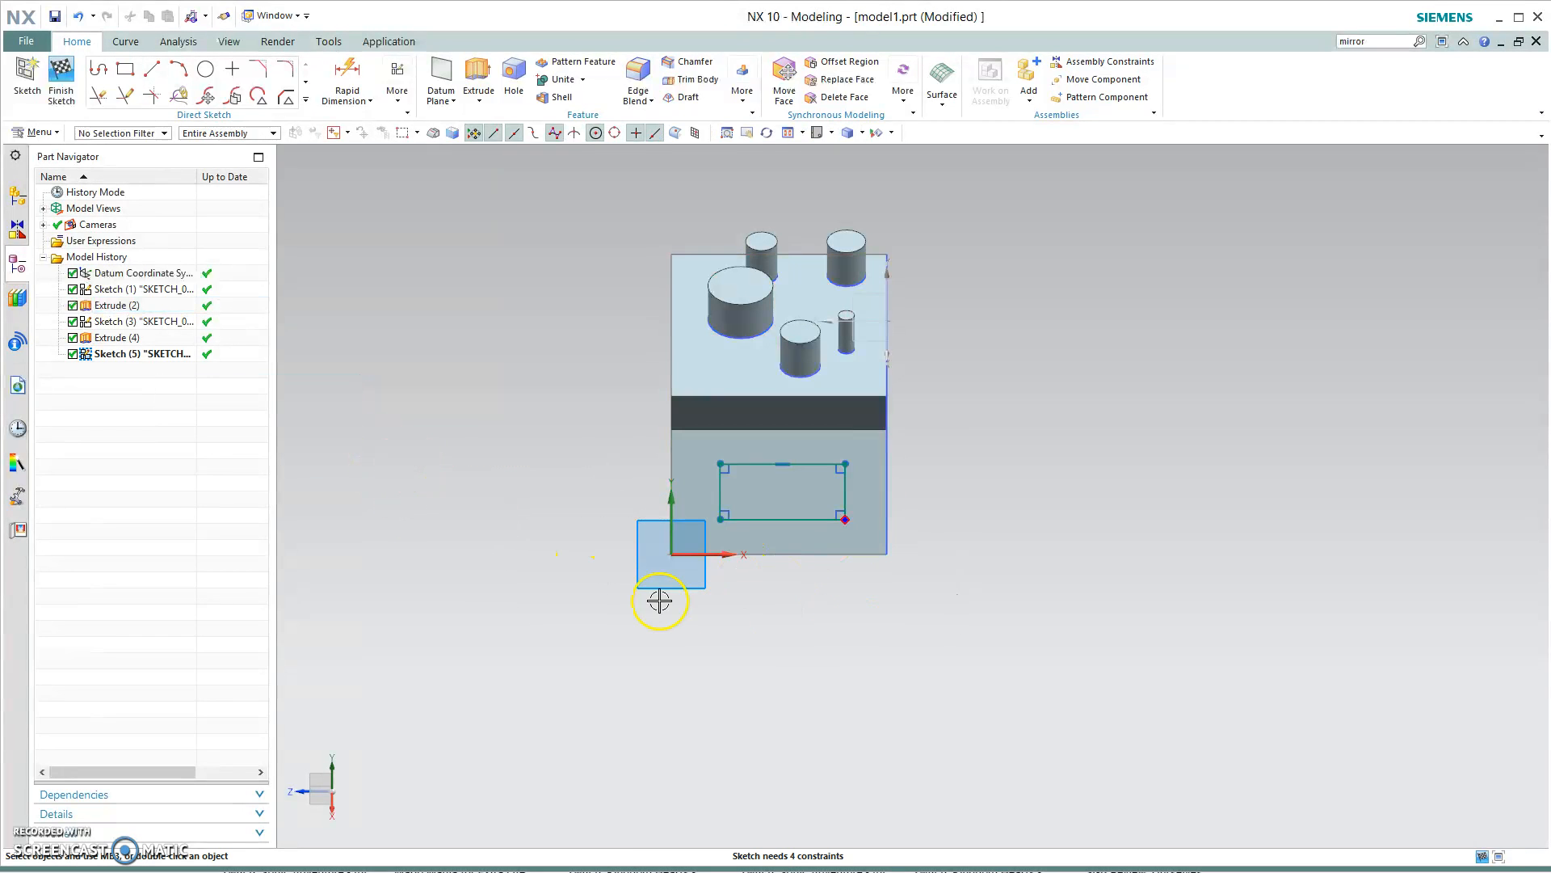
# - Try to extrude the rectangle 0.6 in outward from the slanted face with the Boolean set to Subtract
pyautogui.moveTo(883, 706); pyautogui.dragTo(911, 691, button='middle')
pyautogui.press('x')
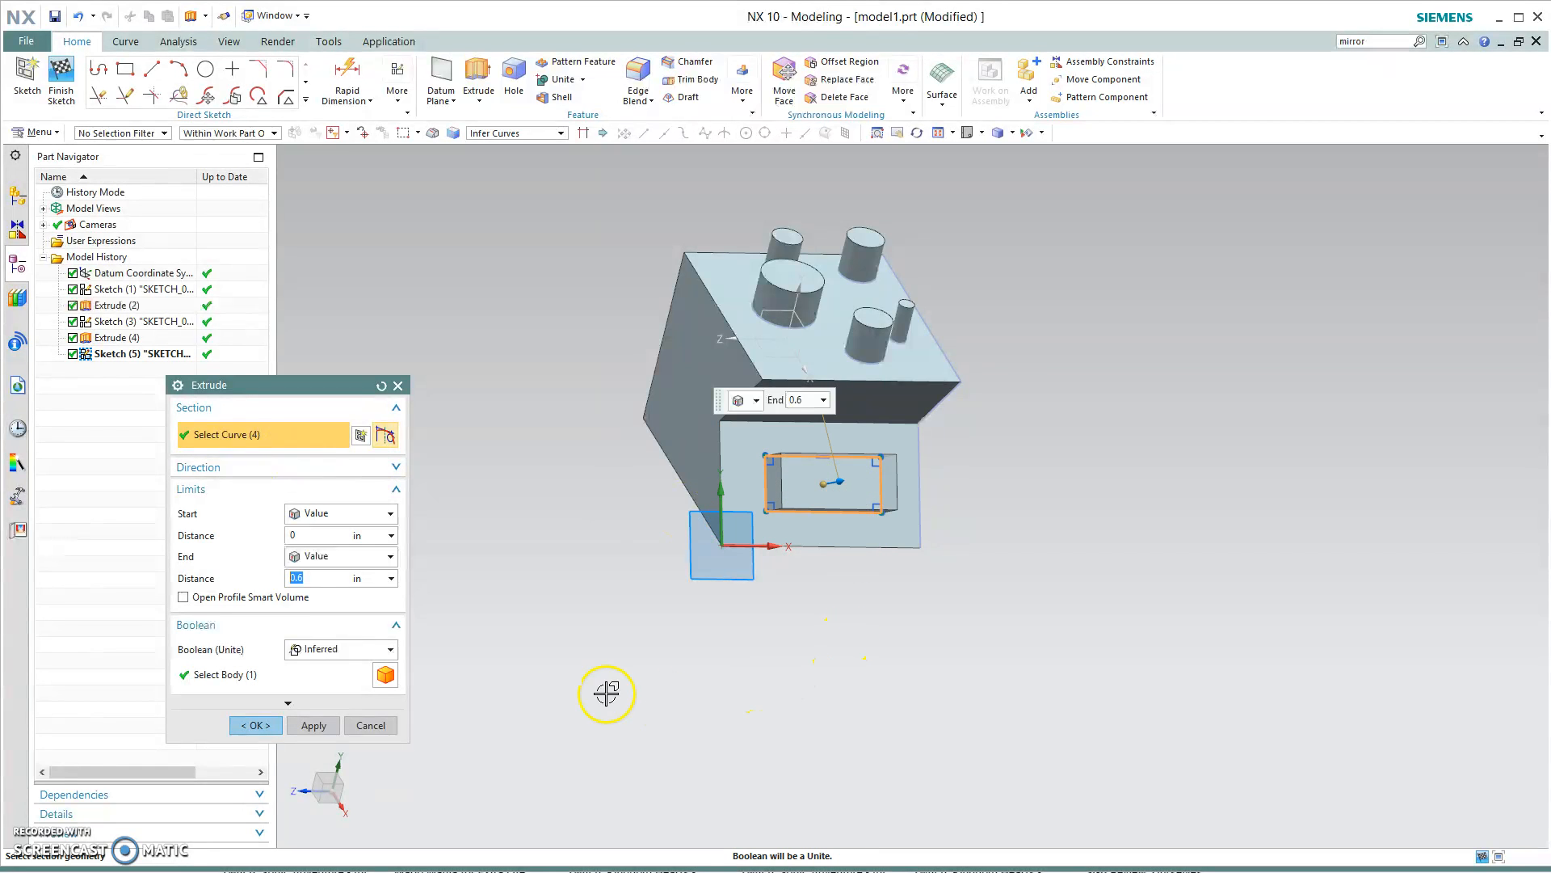
pyautogui.moveTo(881, 703); pyautogui.dragTo(744, 762, button='middle')
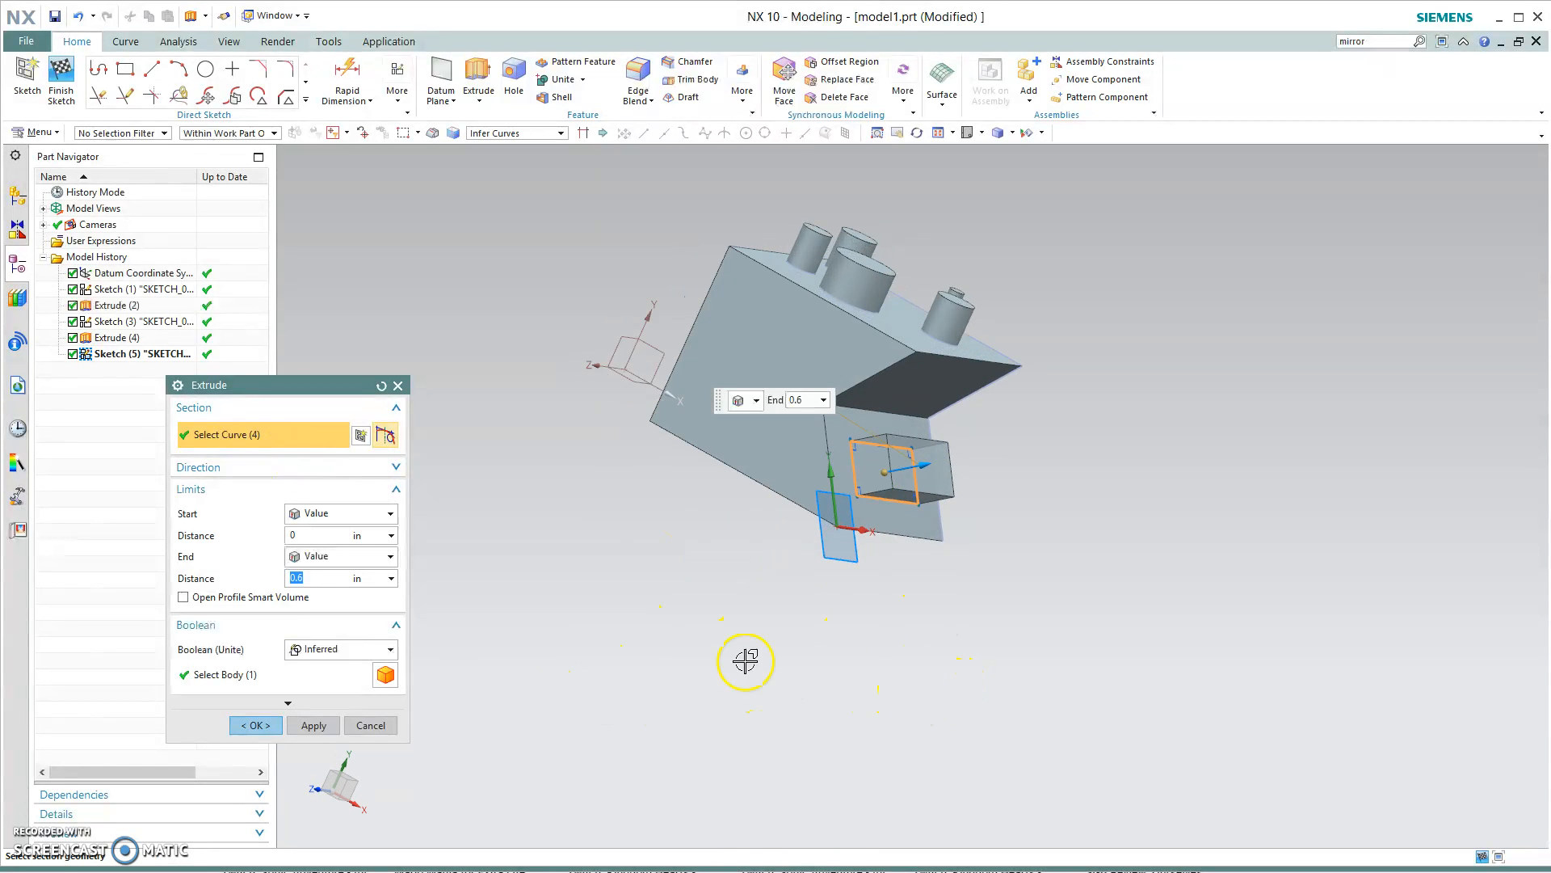
pyautogui.click(339, 650)
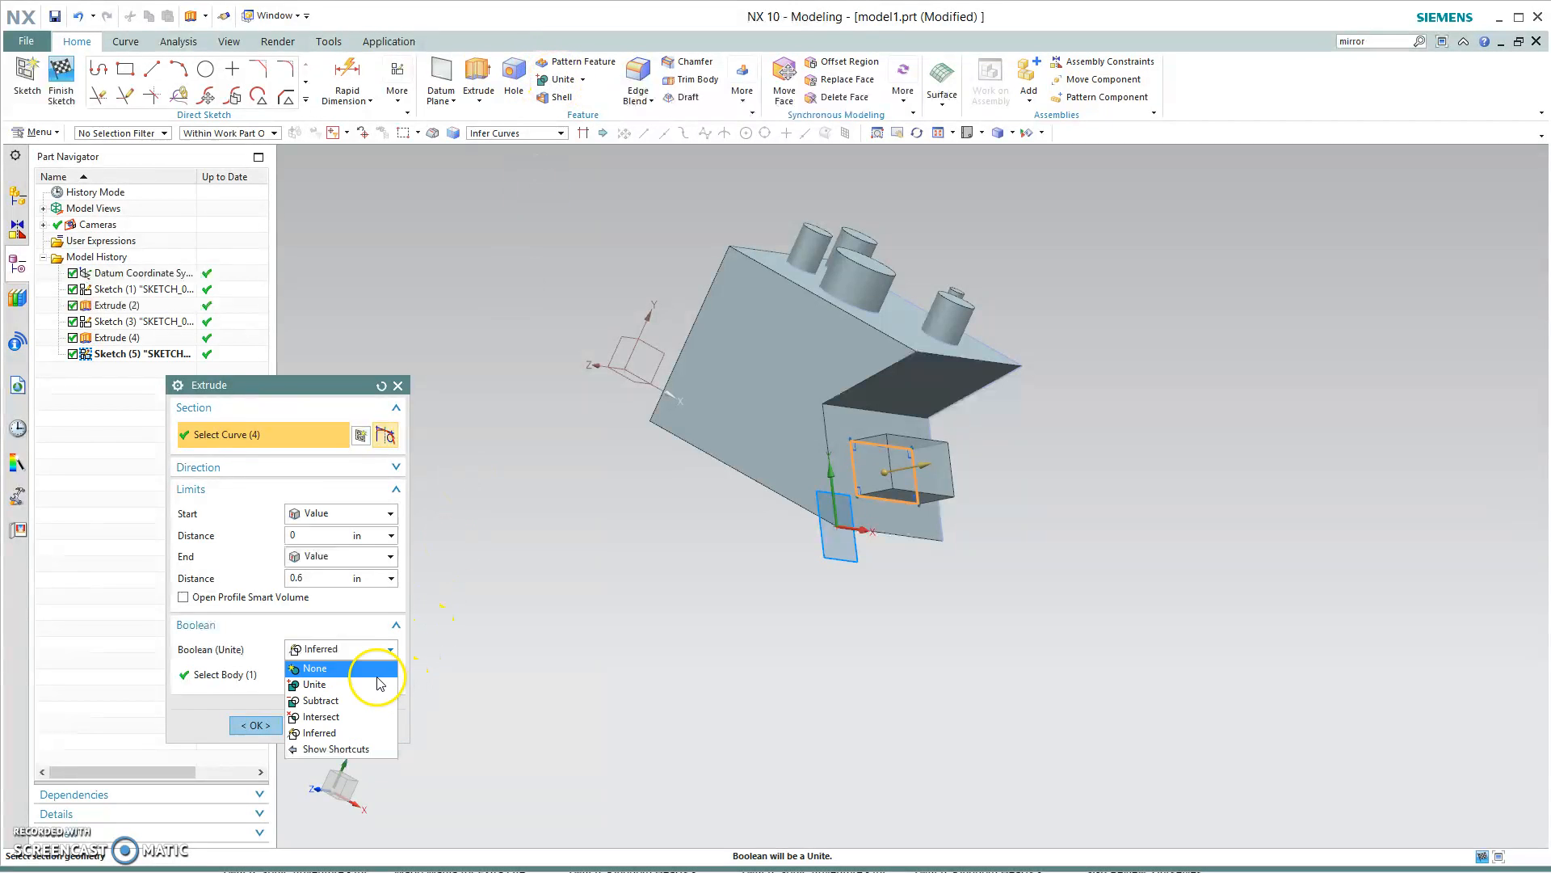
pyautogui.click(331, 701)
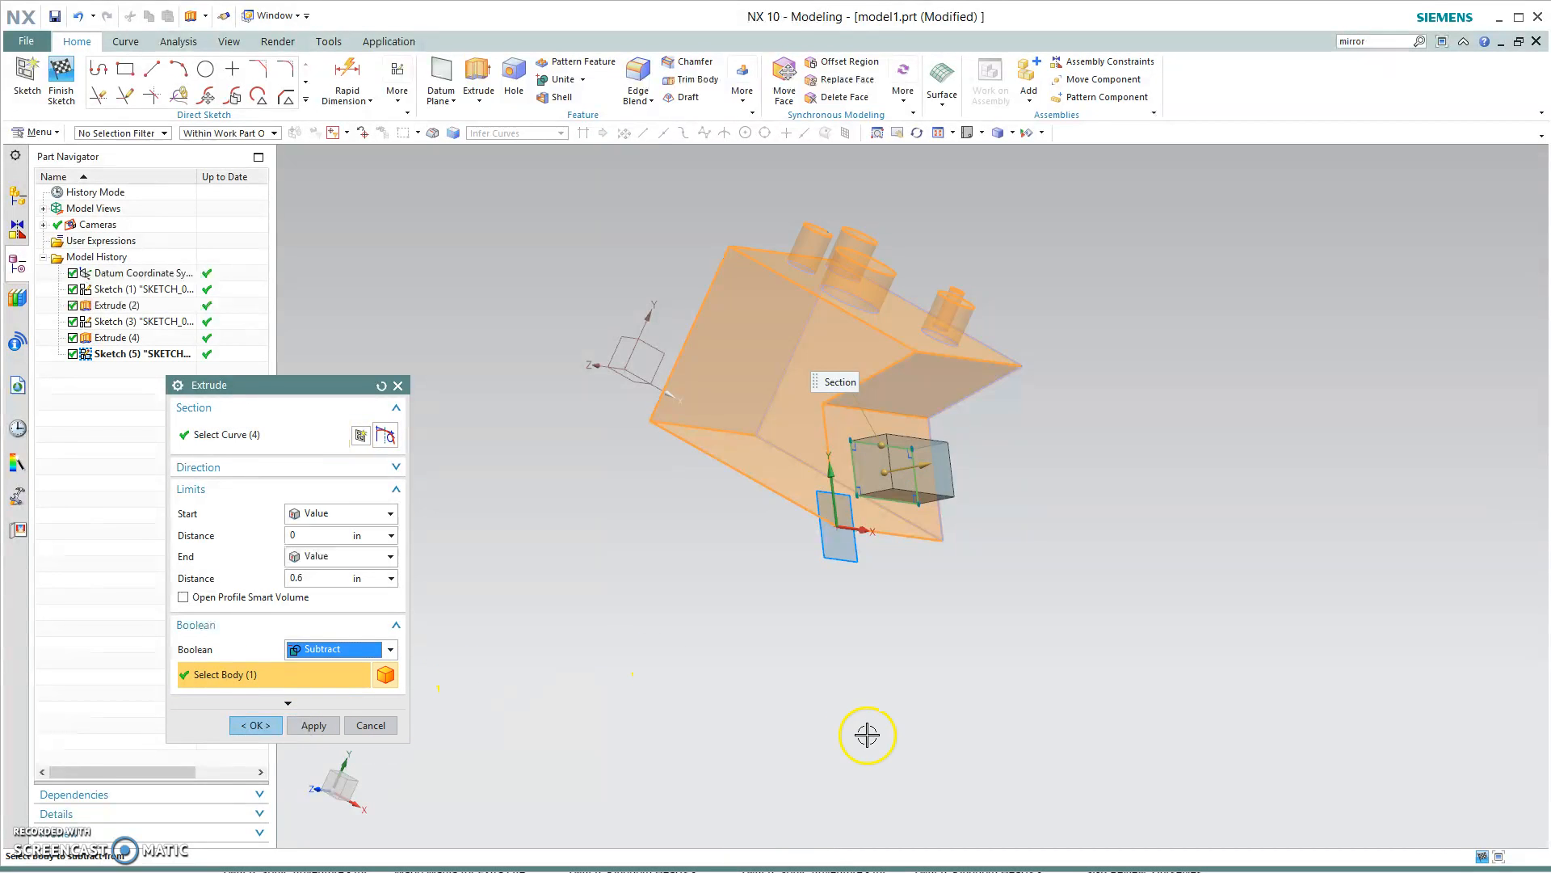
pyautogui.moveTo(915, 818); pyautogui.dragTo(864, 812, button='middle')
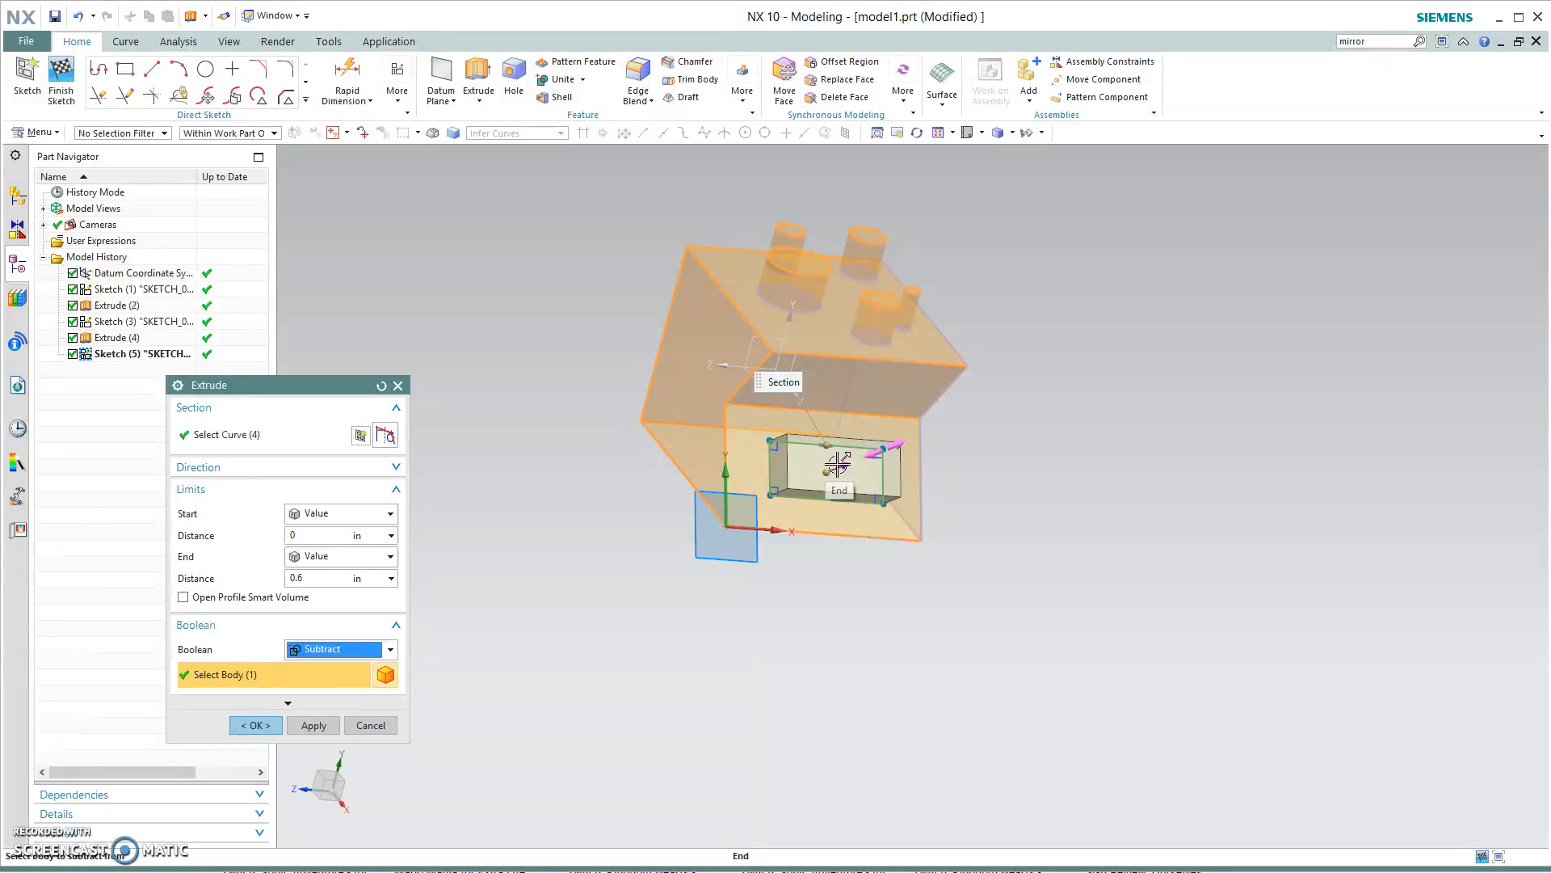
pyautogui.click(267, 726)
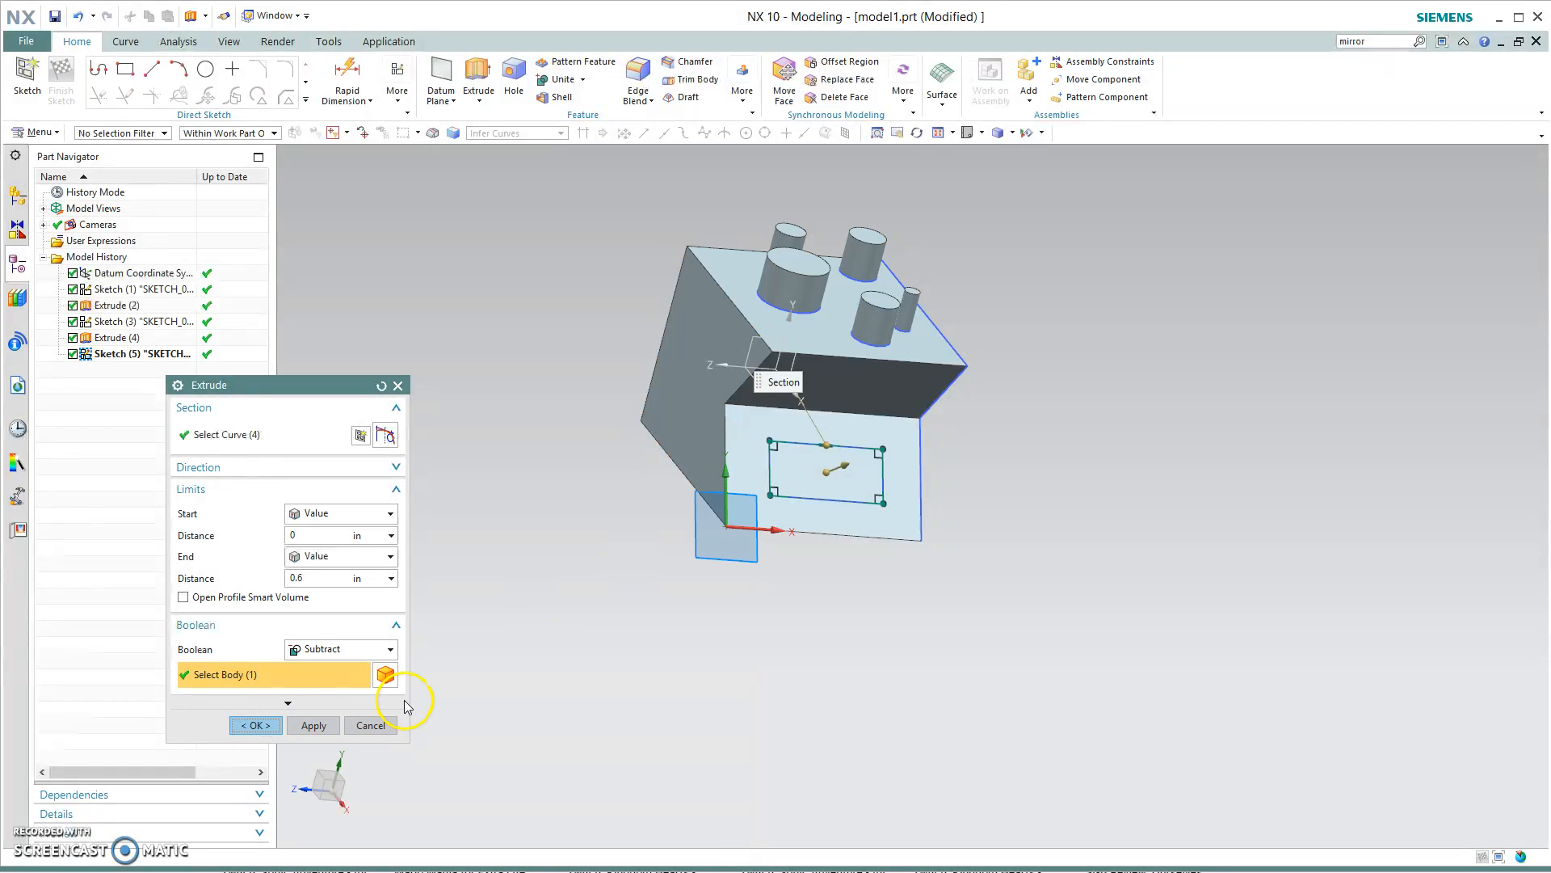
pyautogui.moveTo(767, 414); pyautogui.dragTo(1112, 554)
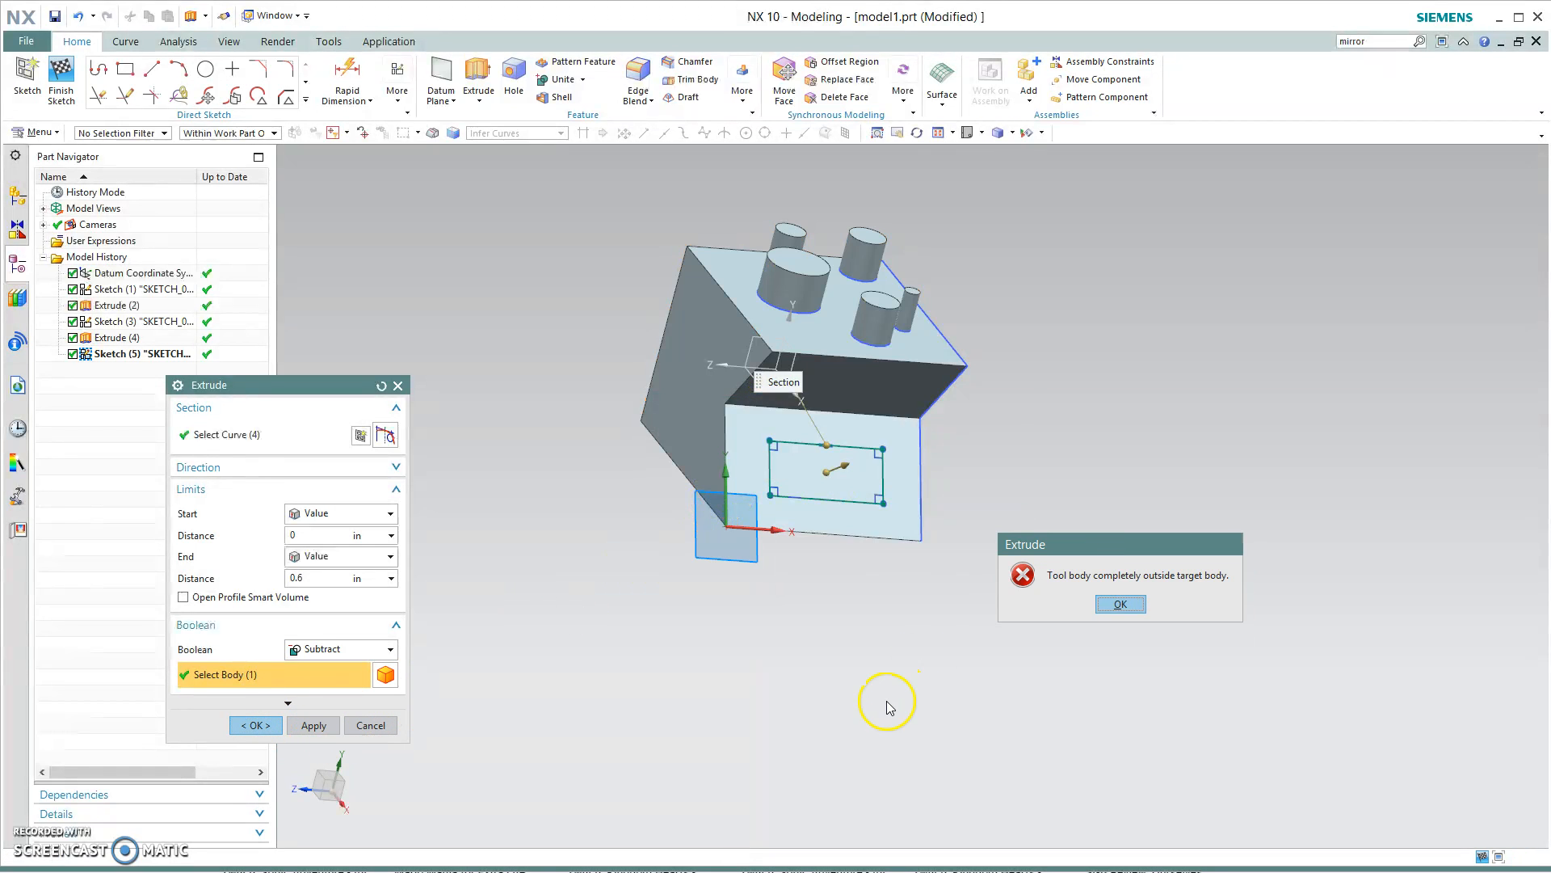
pyautogui.press('Return')
# - Reverse the rectangle's extrusion into the block to a distance of 0.35 in, with the Boolean set to None
pyautogui.scroll(2, 942, 700)
pyautogui.moveTo(942, 700); pyautogui.dragTo(1009, 703, button='middle')
pyautogui.moveTo(1004, 629); pyautogui.dragTo(937, 526, button='middle')
pyautogui.scroll(4, 974, 664)
pyautogui.moveTo(959, 426); pyautogui.dragTo(808, 465)
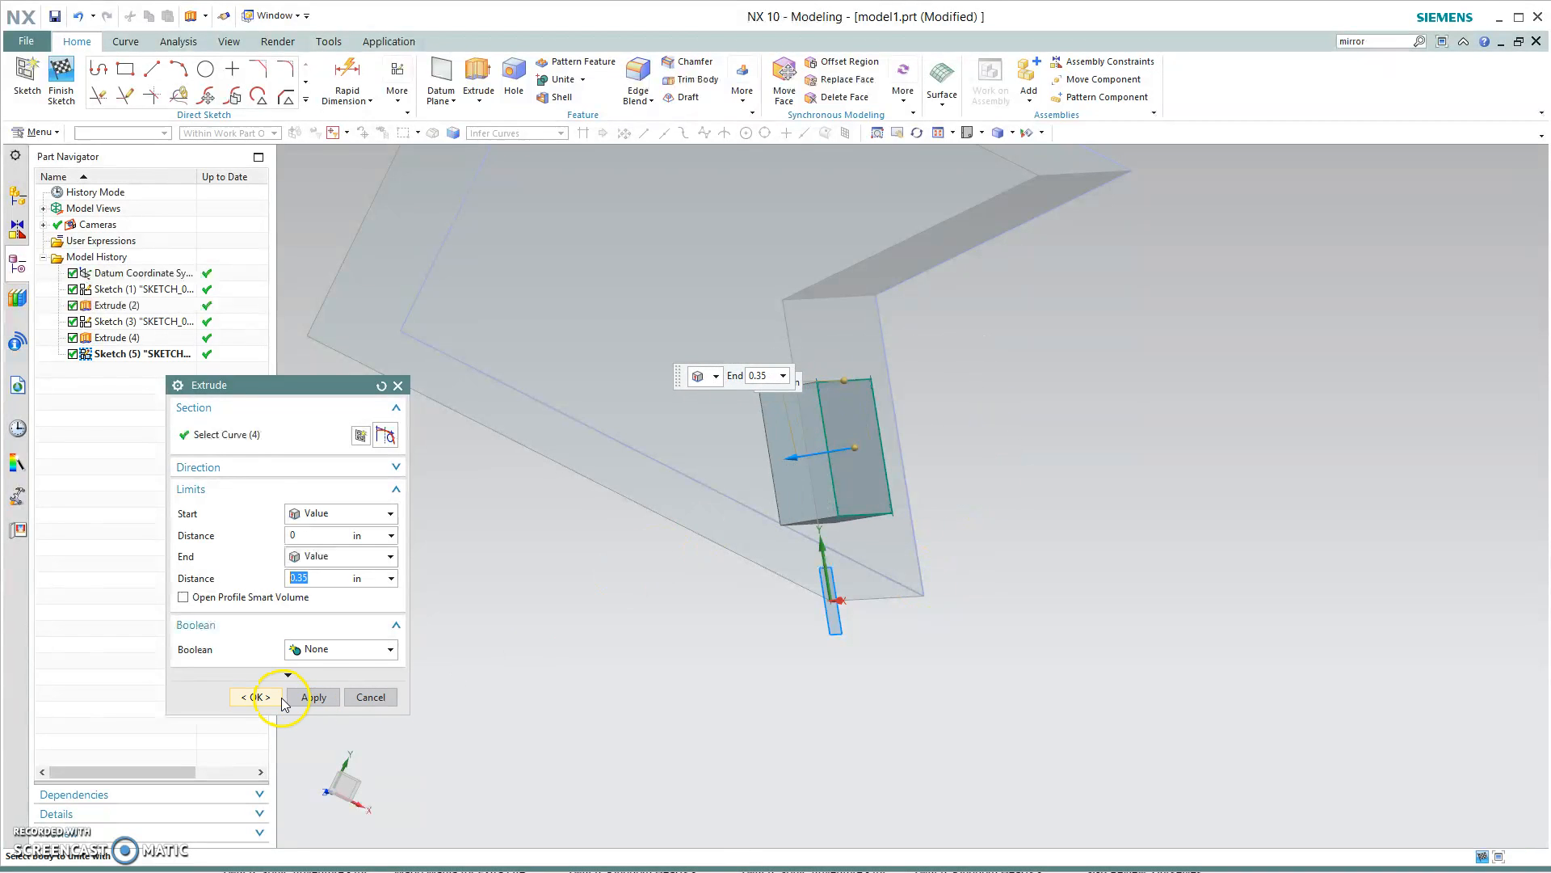
pyautogui.click(255, 696)
# - Edit the rectangle's extrusion and set its Boolean to Subtract to cut a pocket into the slanted face
pyautogui.moveTo(531, 677); pyautogui.dragTo(493, 689, button='middle')
pyautogui.doubleClick(155, 371)
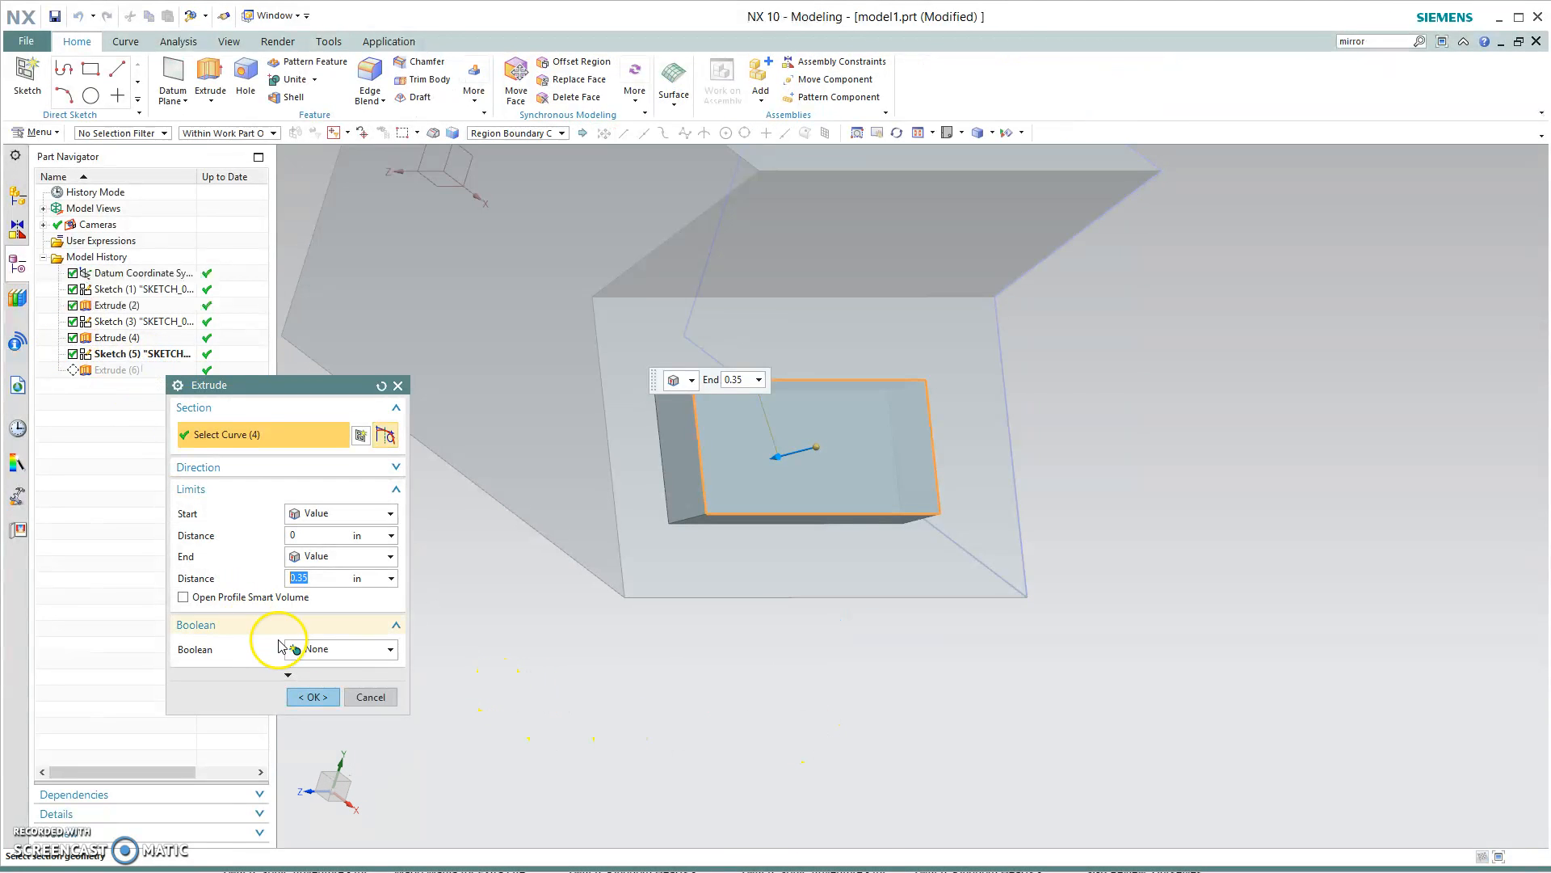
pyautogui.click(307, 649)
pyautogui.click(319, 700)
pyautogui.moveTo(464, 724); pyautogui.dragTo(644, 783, button='middle')
pyautogui.click(319, 725)
# - Create a new sketch on the block's large flat side face that shows the notched outline
pyautogui.moveTo(817, 762); pyautogui.dragTo(797, 712, button='middle')
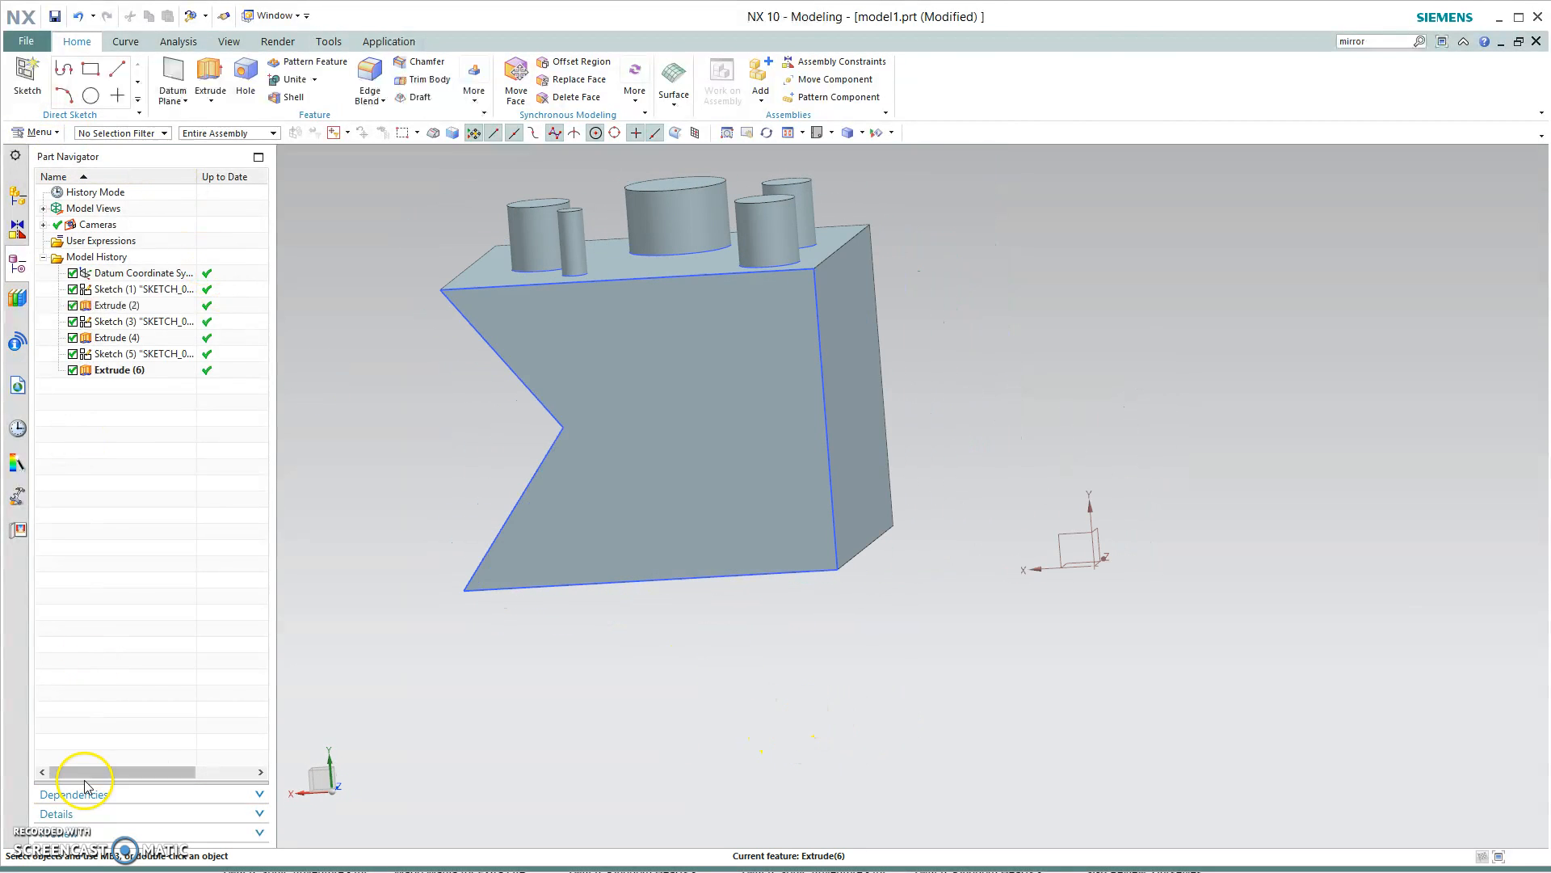
pyautogui.moveTo(1026, 800); pyautogui.dragTo(1246, 808, button='middle')
pyautogui.moveTo(919, 548); pyautogui.dragTo(855, 582, button='middle')
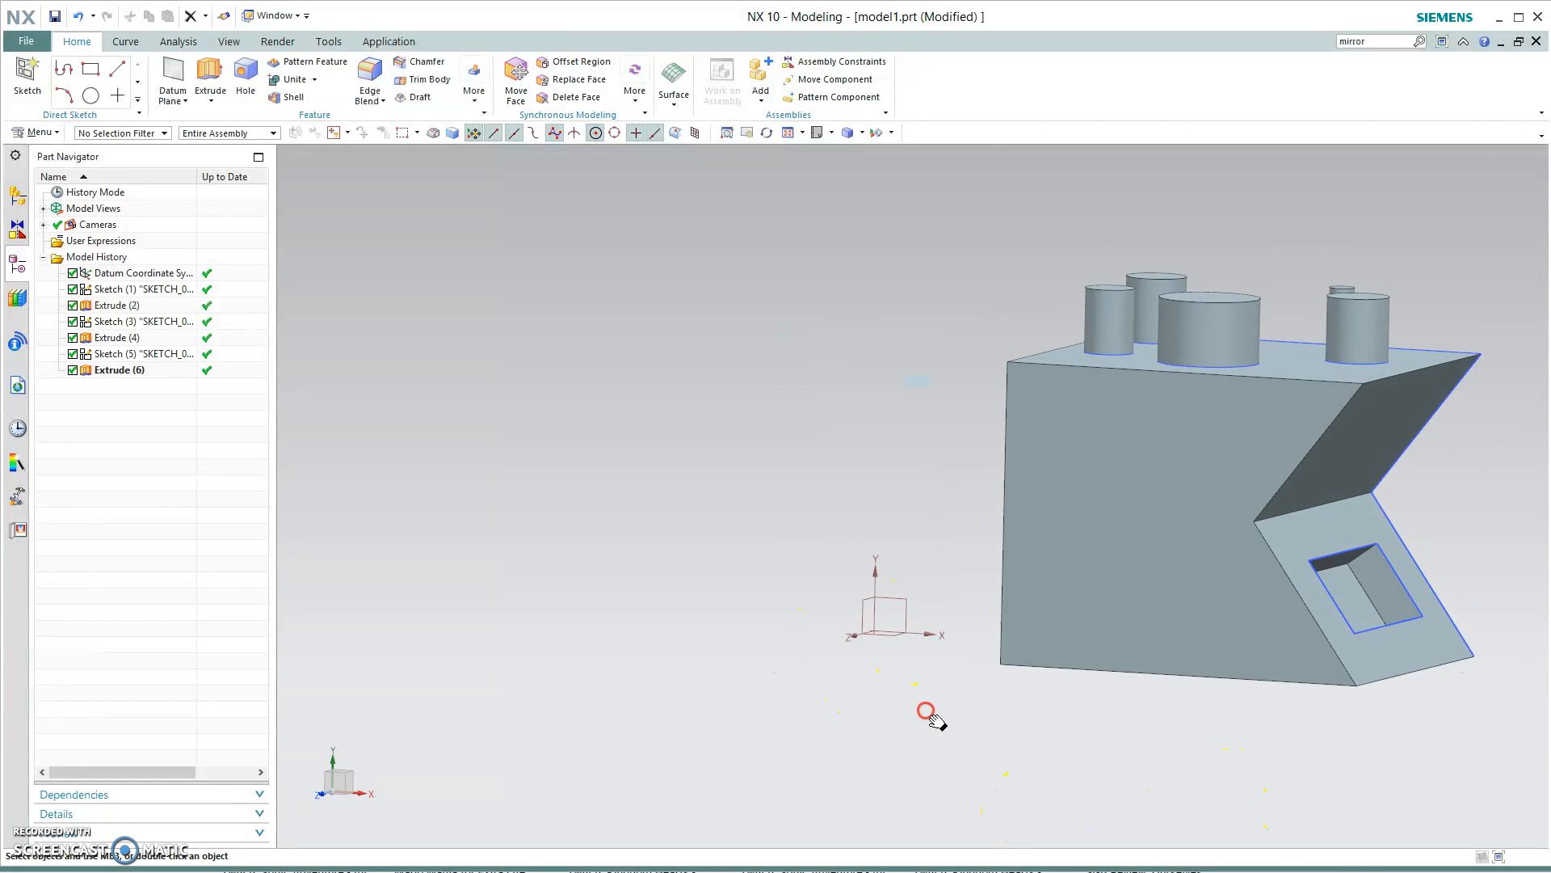
pyautogui.keyDown('shift'); pyautogui.moveTo(927, 713); pyautogui.dragTo(631, 696, button='middle'); pyautogui.keyUp('shift')
pyautogui.click(27, 74)
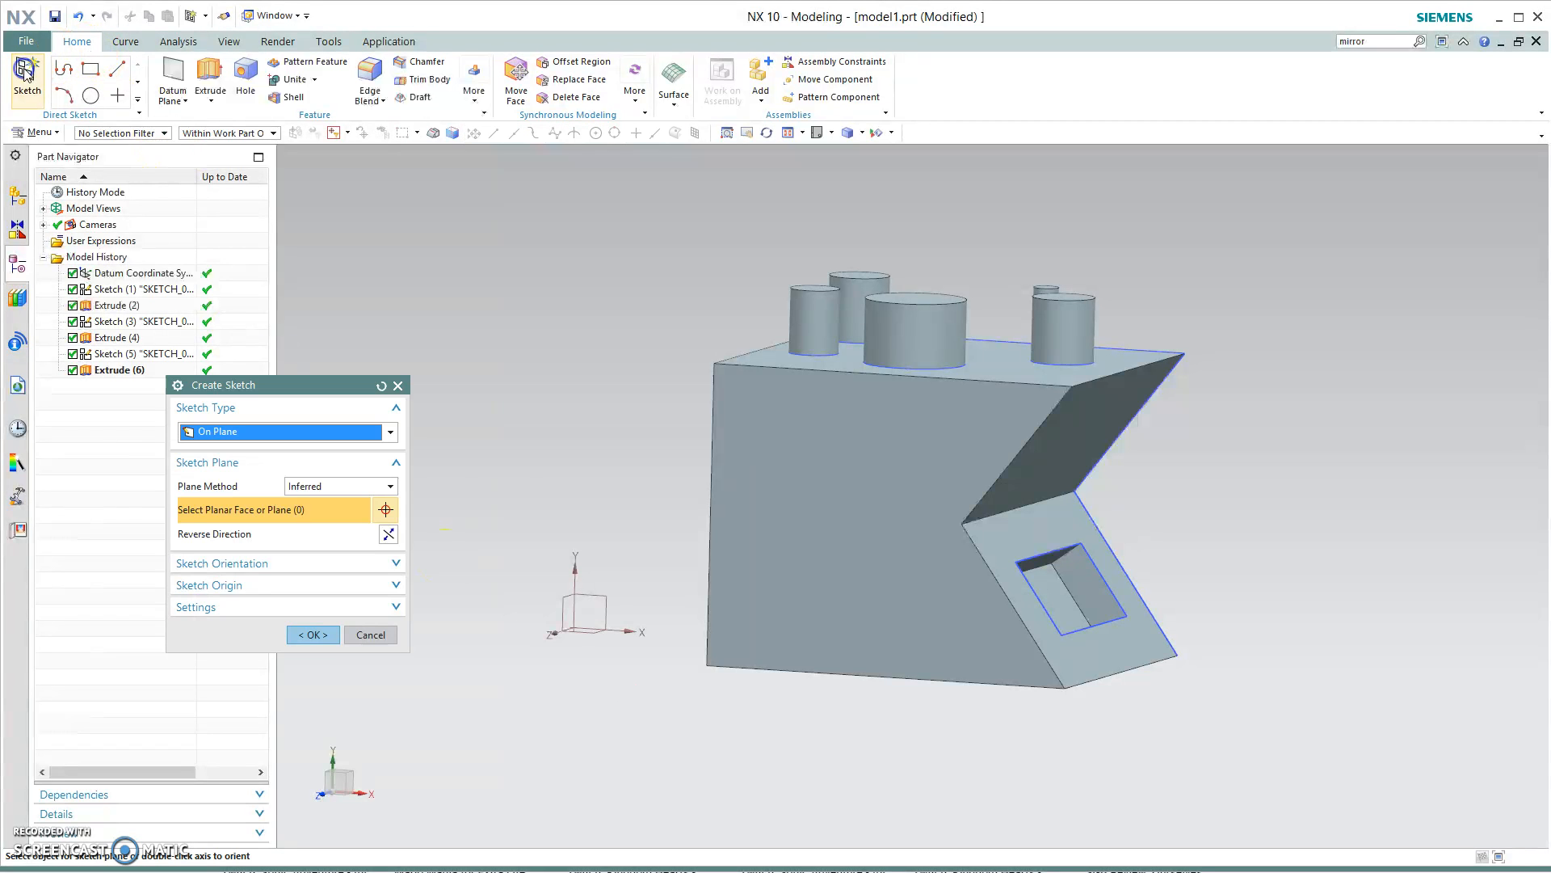
pyautogui.click(842, 537)
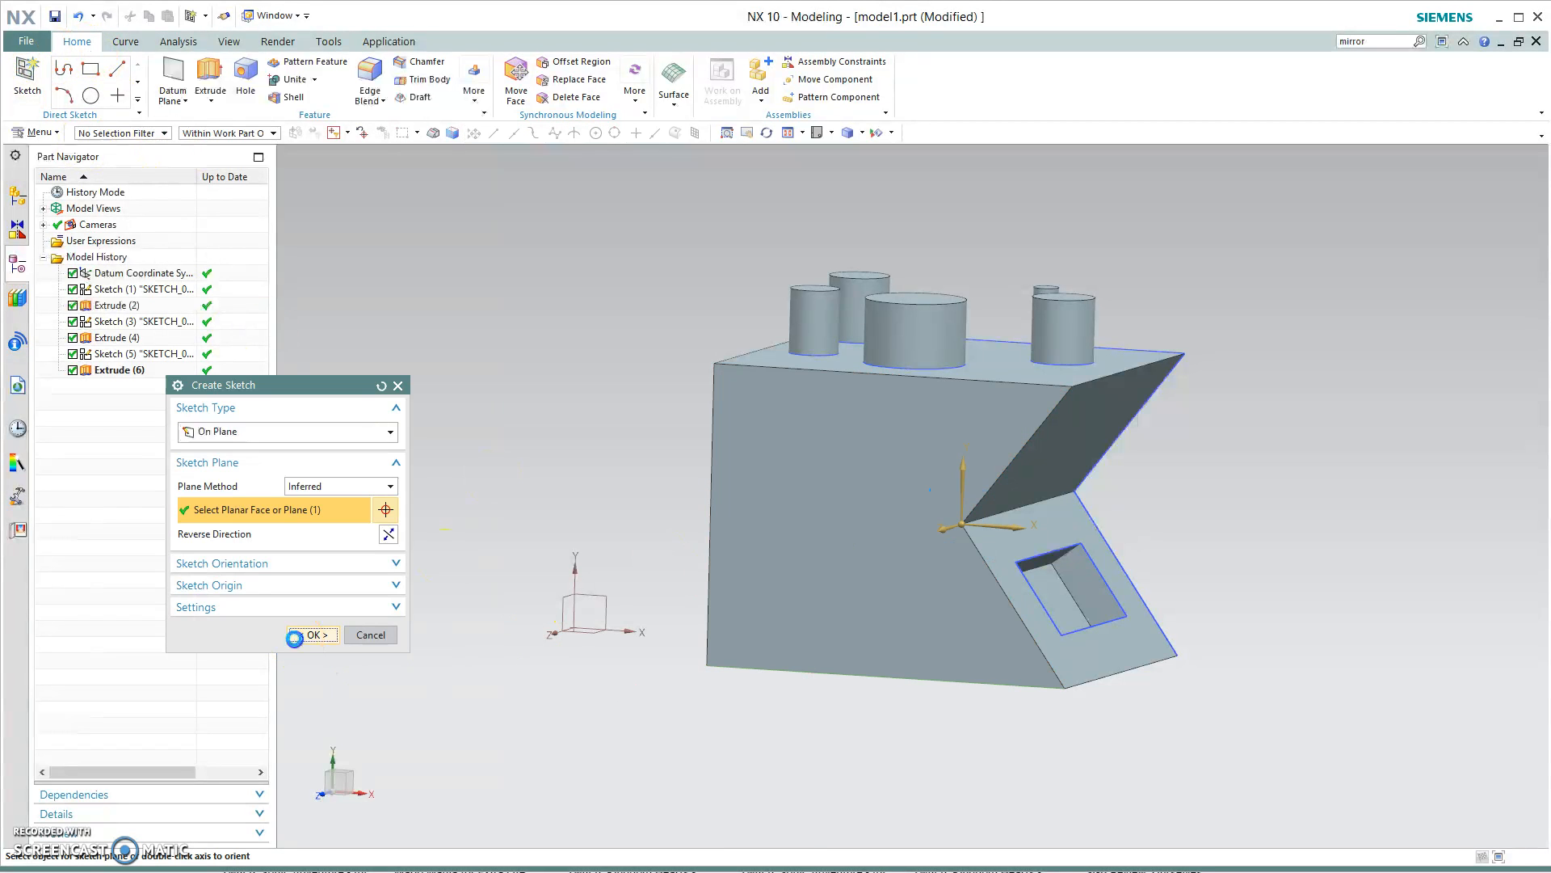
pyautogui.click(303, 634)
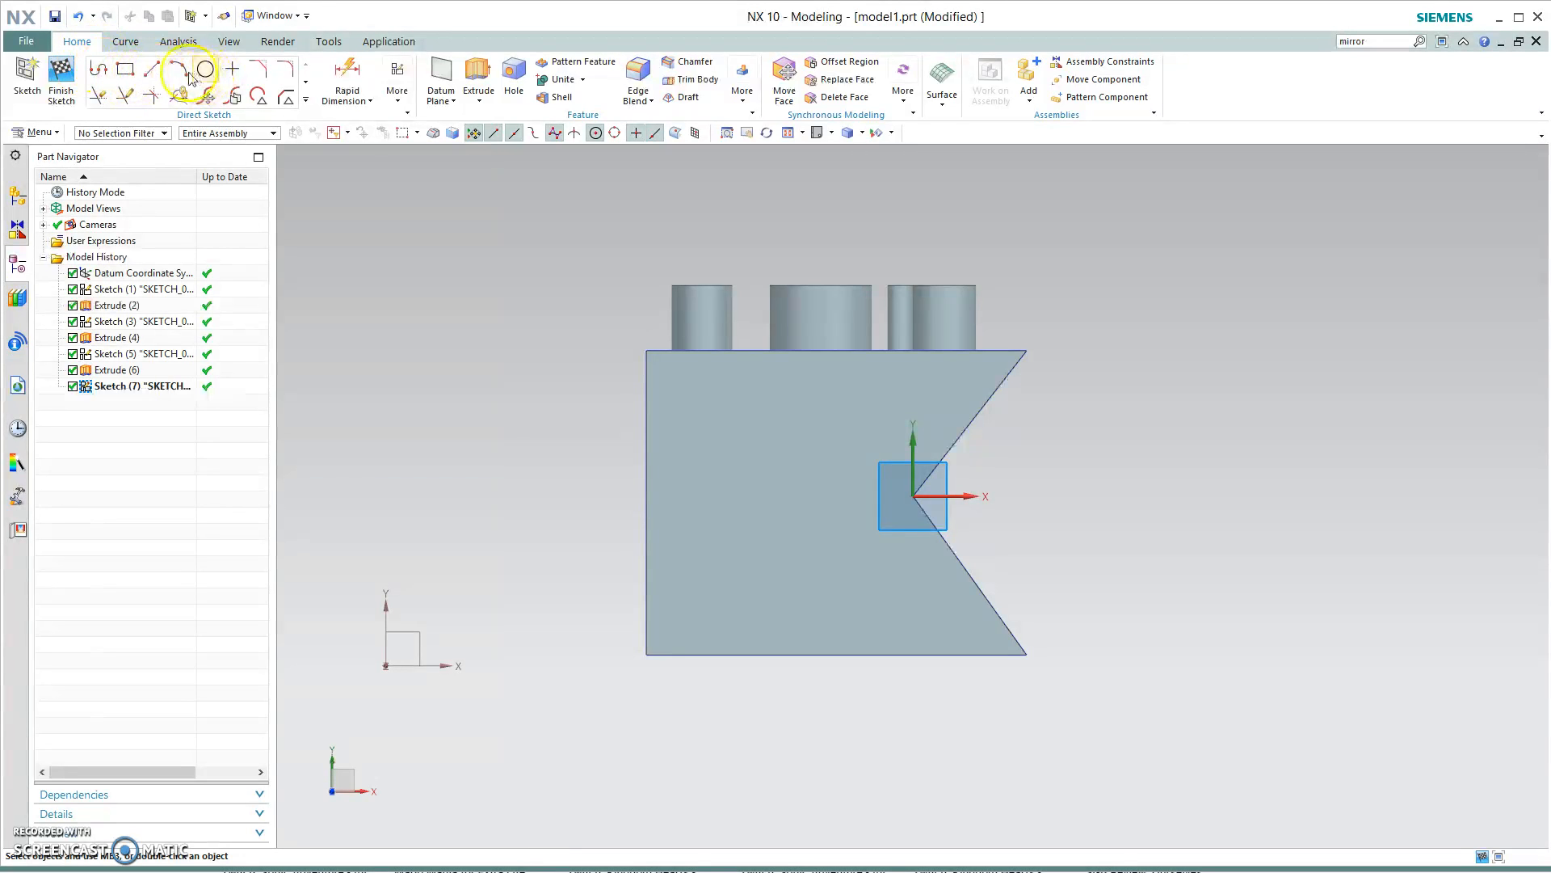
# - Draw a closed irregular profile of seven straight lines within the notched side face, without automatic dimensions
pyautogui.click(98, 69)
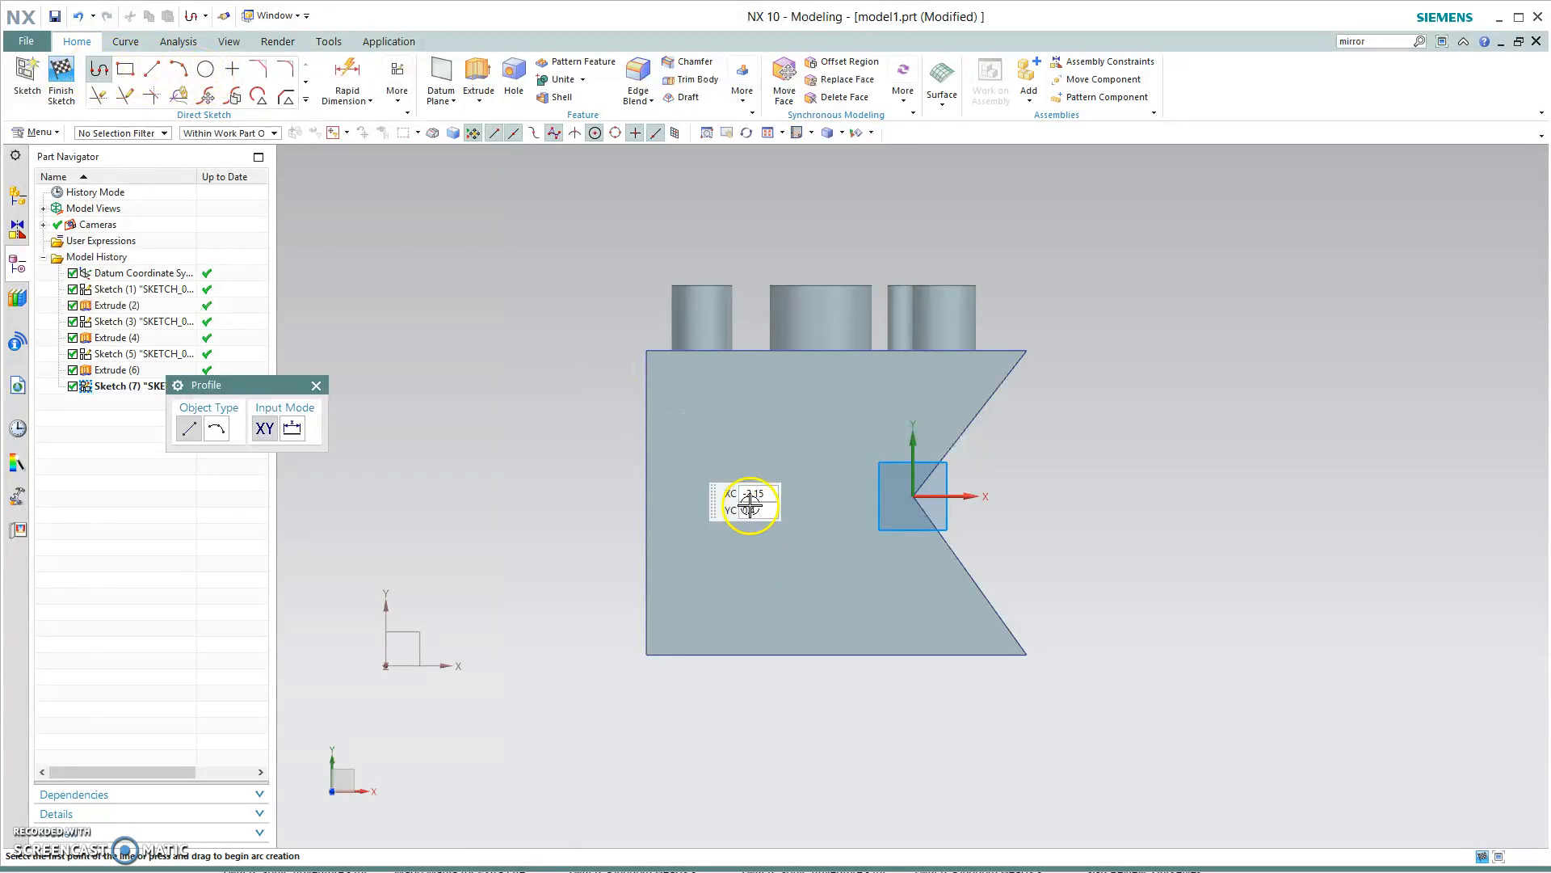
pyautogui.click(404, 102)
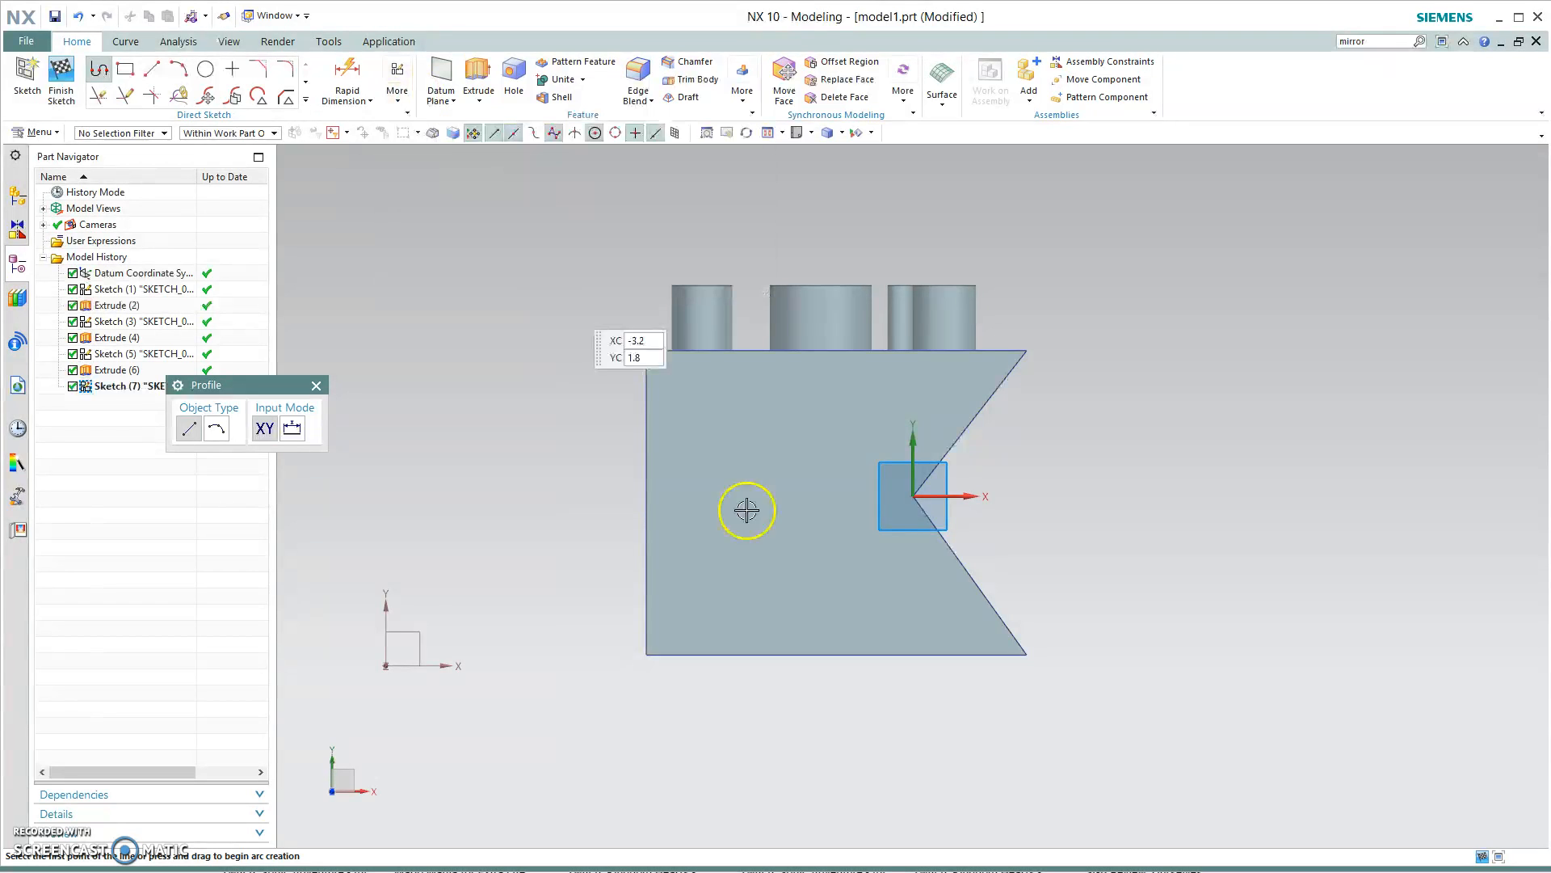
pyautogui.click(744, 478)
pyautogui.click(717, 508)
pyautogui.click(745, 527)
pyautogui.click(744, 569)
pyautogui.click(853, 569)
pyautogui.click(817, 529)
pyautogui.click(851, 509)
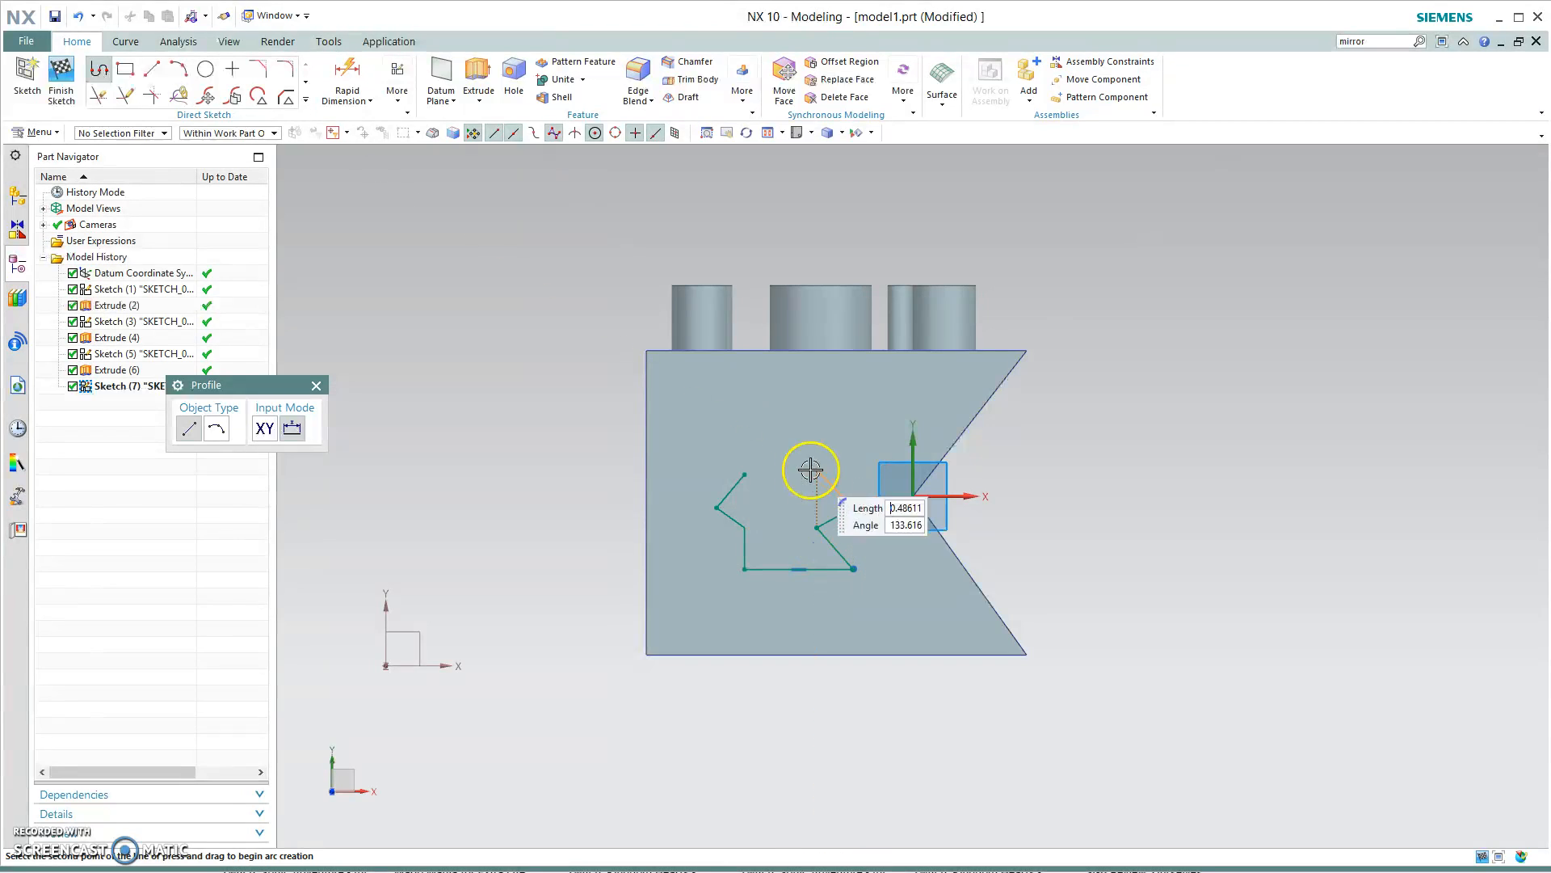
pyautogui.click(745, 473)
pyautogui.press('Escape')
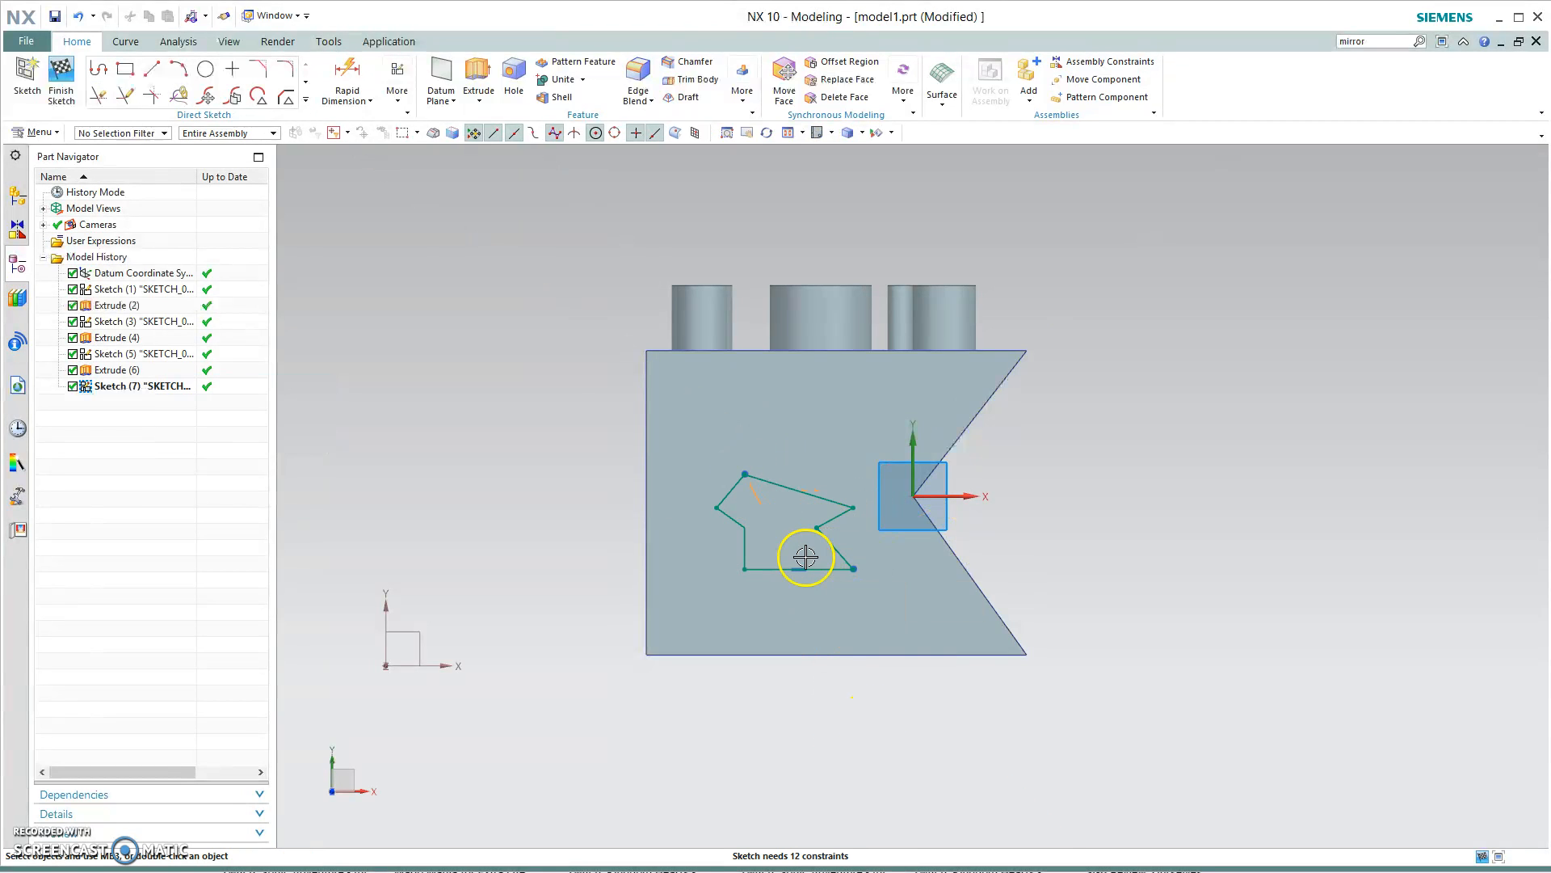
# - Extrude the irregular seven-line profile into the block to a distance of 3.35 in, with the Boolean set to Intersect
pyautogui.press('x')
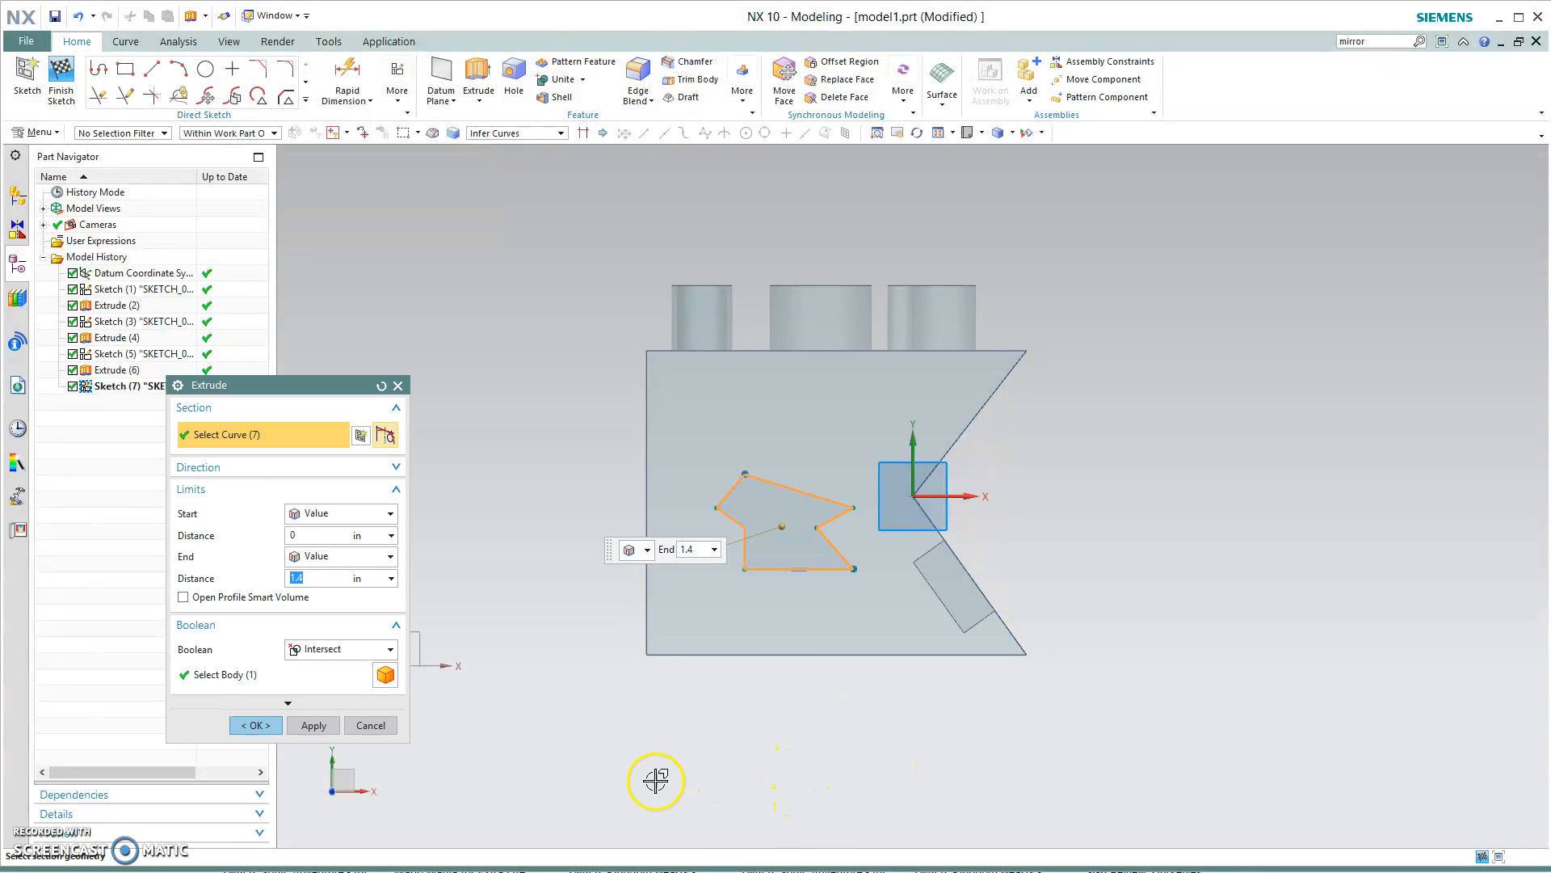
pyautogui.moveTo(721, 777); pyautogui.dragTo(630, 751, button='middle')
pyautogui.moveTo(532, 529); pyautogui.dragTo(975, 528)
pyautogui.moveTo(918, 808); pyautogui.dragTo(970, 802, button='middle')
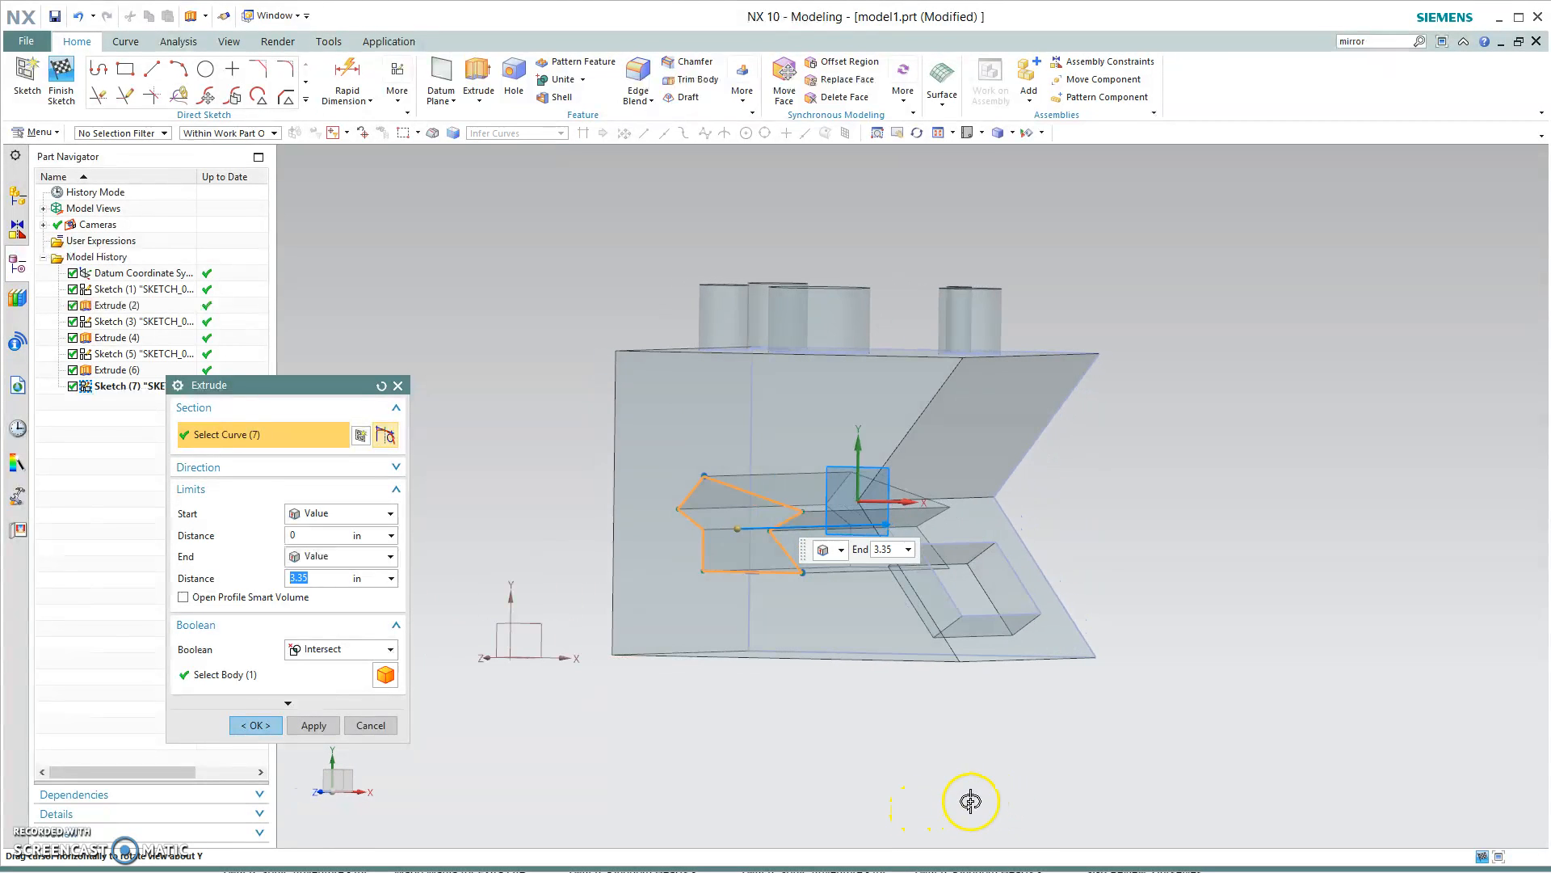
pyautogui.click(323, 643)
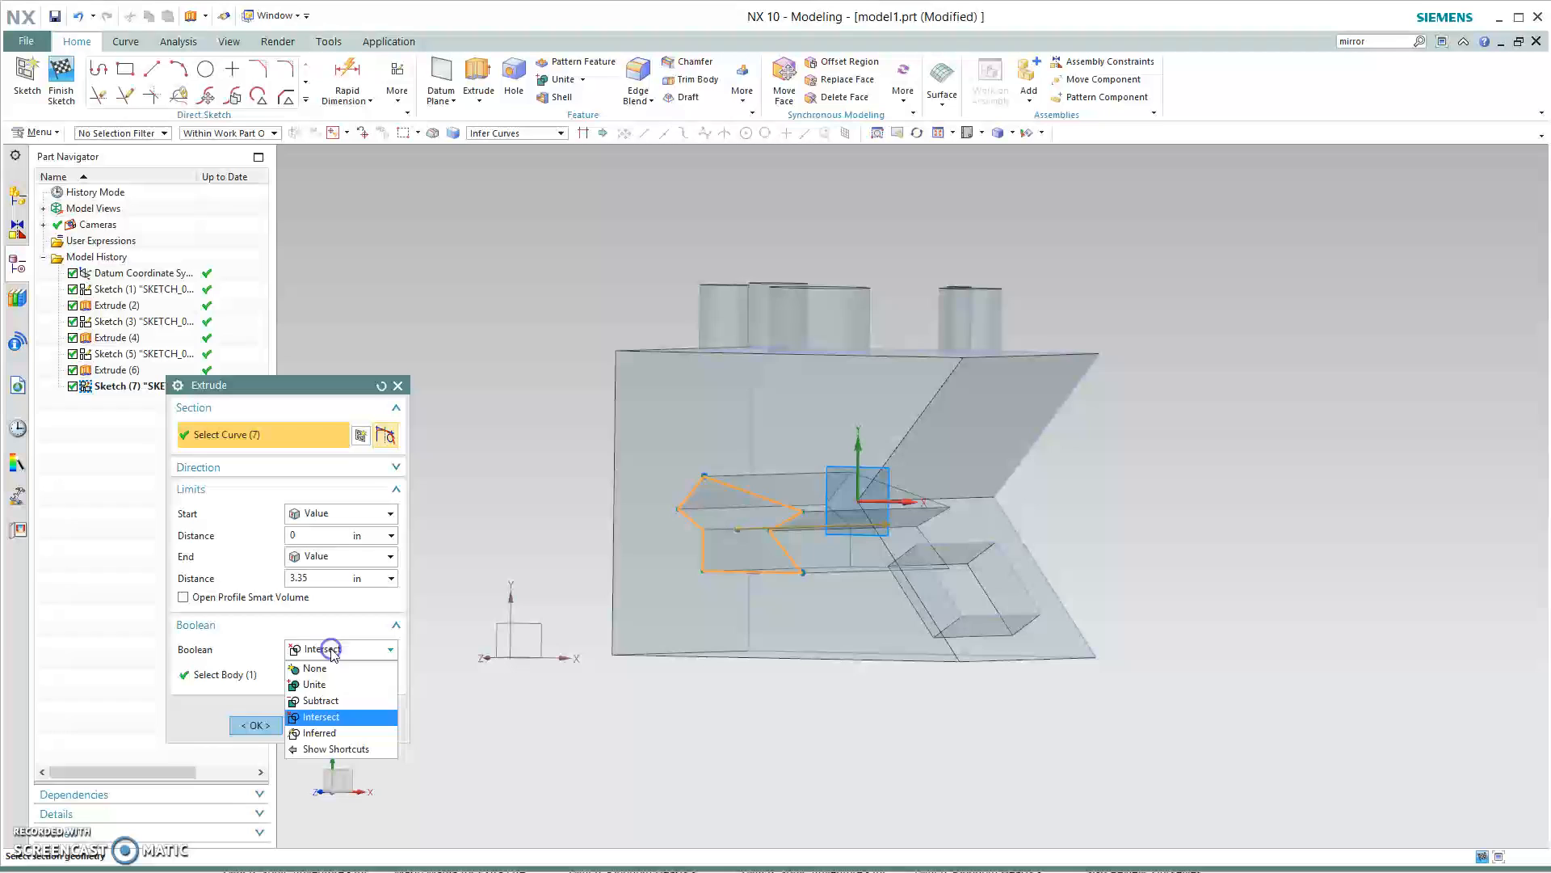
pyautogui.click(348, 717)
pyautogui.moveTo(700, 778); pyautogui.dragTo(749, 782, button='middle')
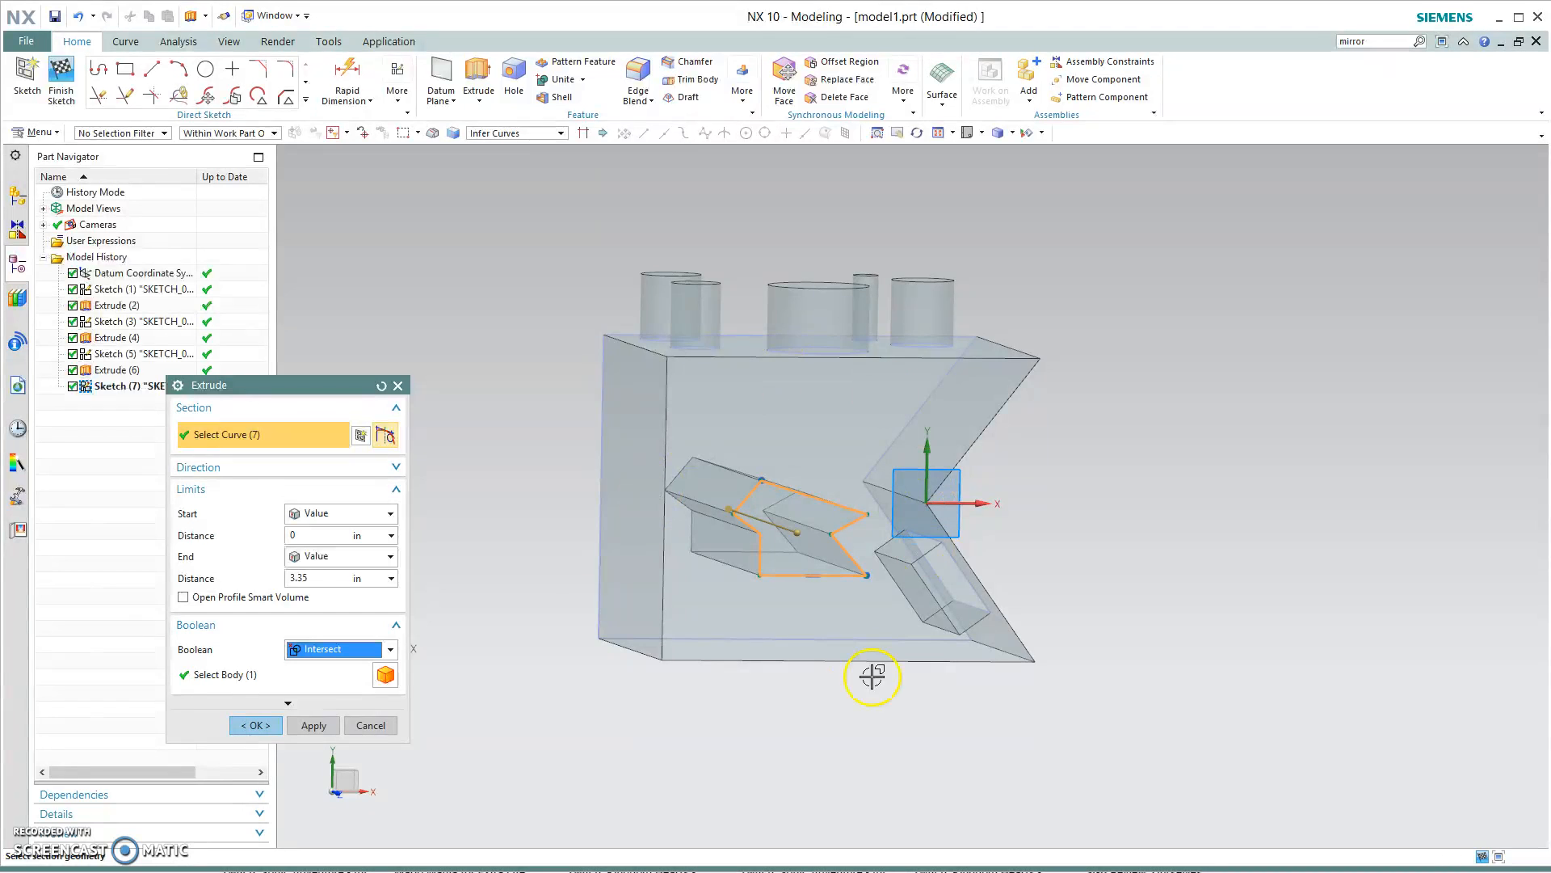
# - Extend the profile's extrusion through the whole block to a distance of 4.05 in and complete the intersect extrusion
pyautogui.moveTo(744, 784); pyautogui.dragTo(782, 780, button='middle')
pyautogui.moveTo(507, 587); pyautogui.dragTo(451, 588)
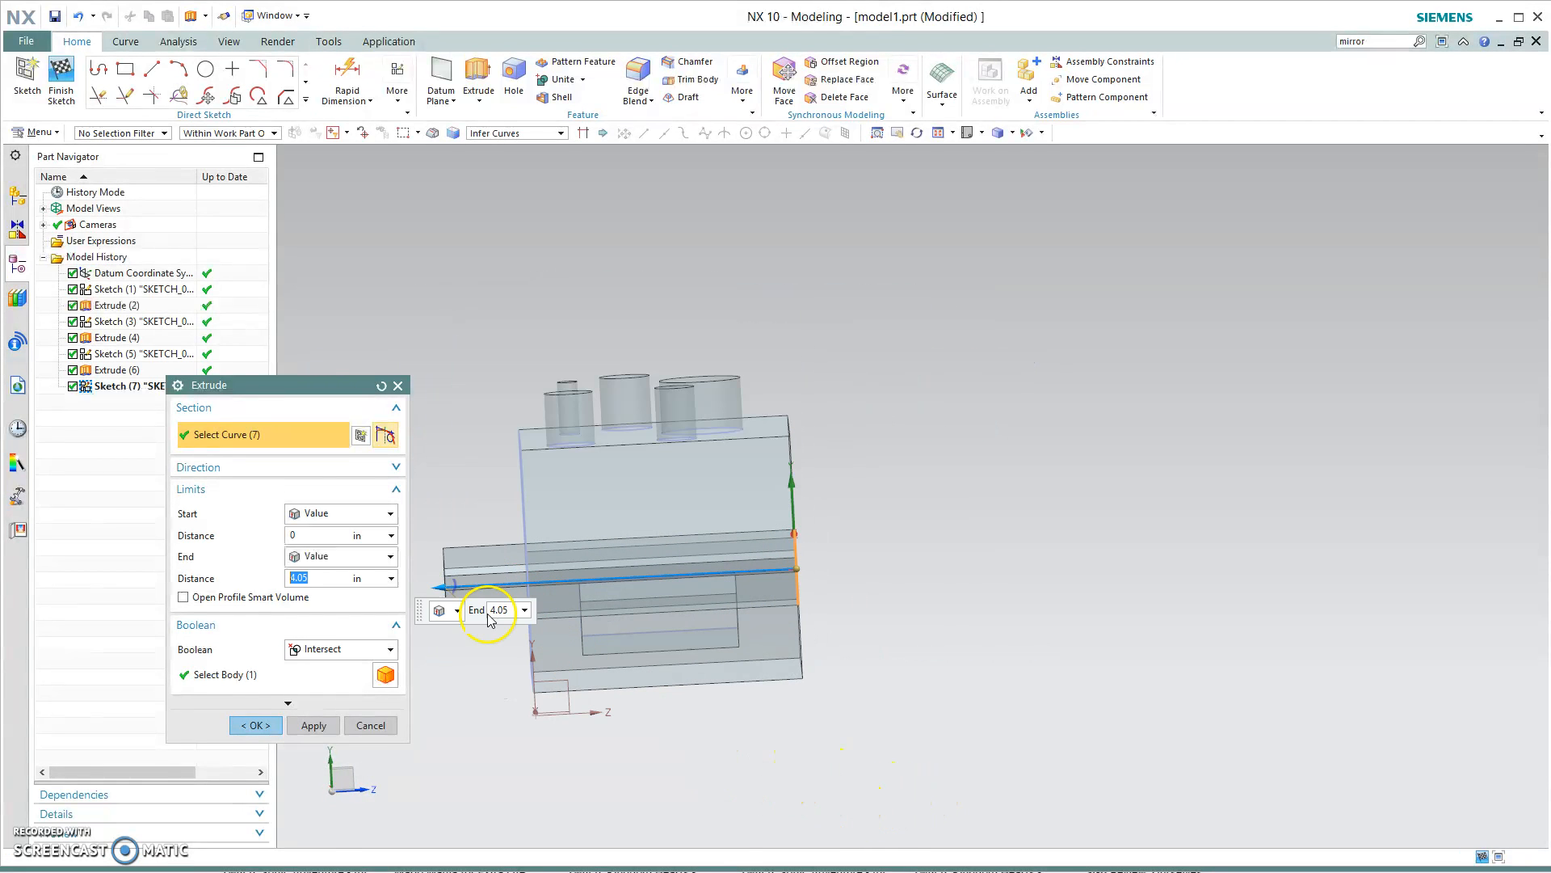
pyautogui.moveTo(786, 724); pyautogui.dragTo(614, 715, button='middle')
pyautogui.click(256, 724)
pyautogui.moveTo(711, 796); pyautogui.dragTo(853, 796, button='middle')
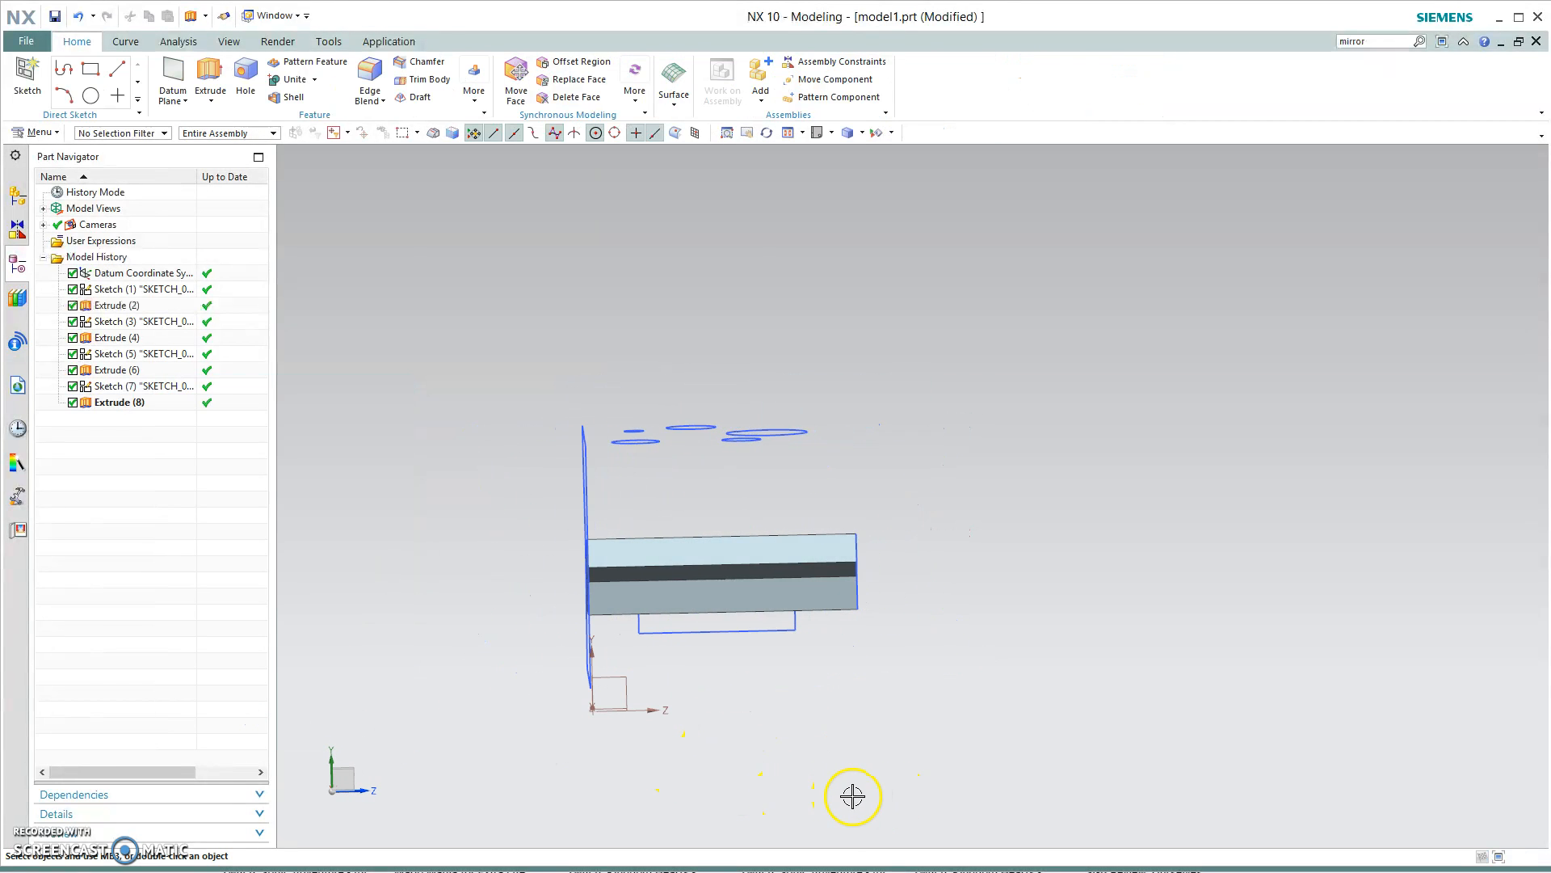
pyautogui.moveTo(857, 719)
pyautogui.mouseDown(button='middle')
pyautogui.moveTo(876, 727)
pyautogui.moveTo(717, 728)
pyautogui.moveTo(786, 758)
pyautogui.moveTo(703, 741)
pyautogui.moveTo(727, 761)
pyautogui.moveTo(714, 776)
pyautogui.mouseUp(button='middle')
# - Delete the intersect extrusion of the irregular profile, keeping its sketch on the side face
pyautogui.click(95, 408)
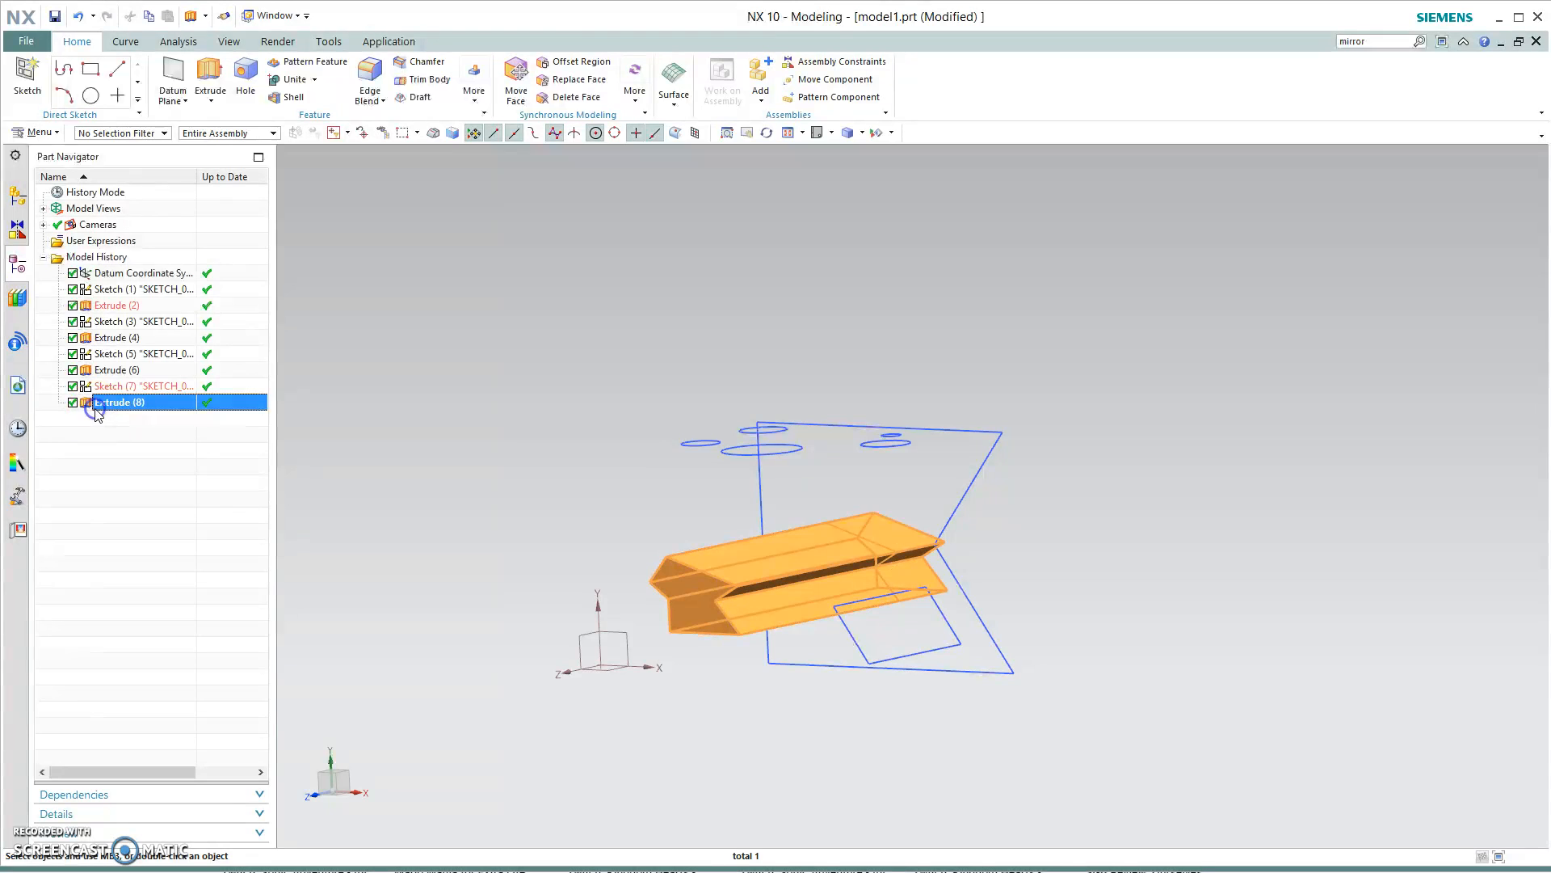
pyautogui.rightClick(112, 410)
pyautogui.click(243, 386)
pyautogui.moveTo(1038, 772)
pyautogui.mouseDown(button='middle')
pyautogui.moveTo(942, 792)
pyautogui.moveTo(1081, 775)
pyautogui.moveTo(997, 792)
pyautogui.moveTo(1077, 786)
pyautogui.moveTo(928, 772)
pyautogui.mouseUp(button='middle')
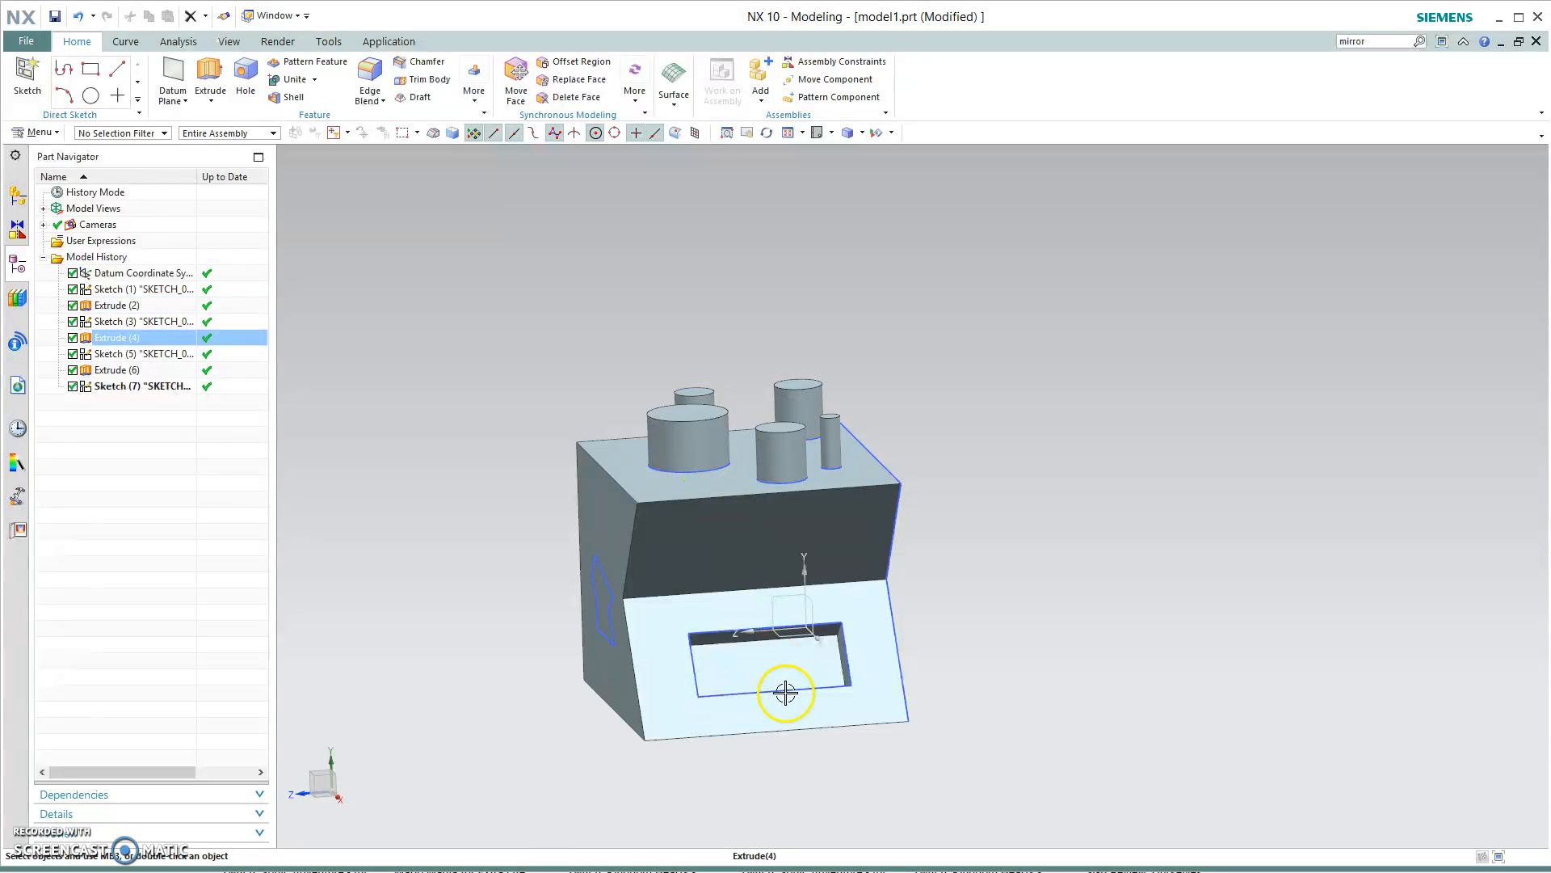
pyautogui.moveTo(831, 768); pyautogui.dragTo(893, 765, button='middle')
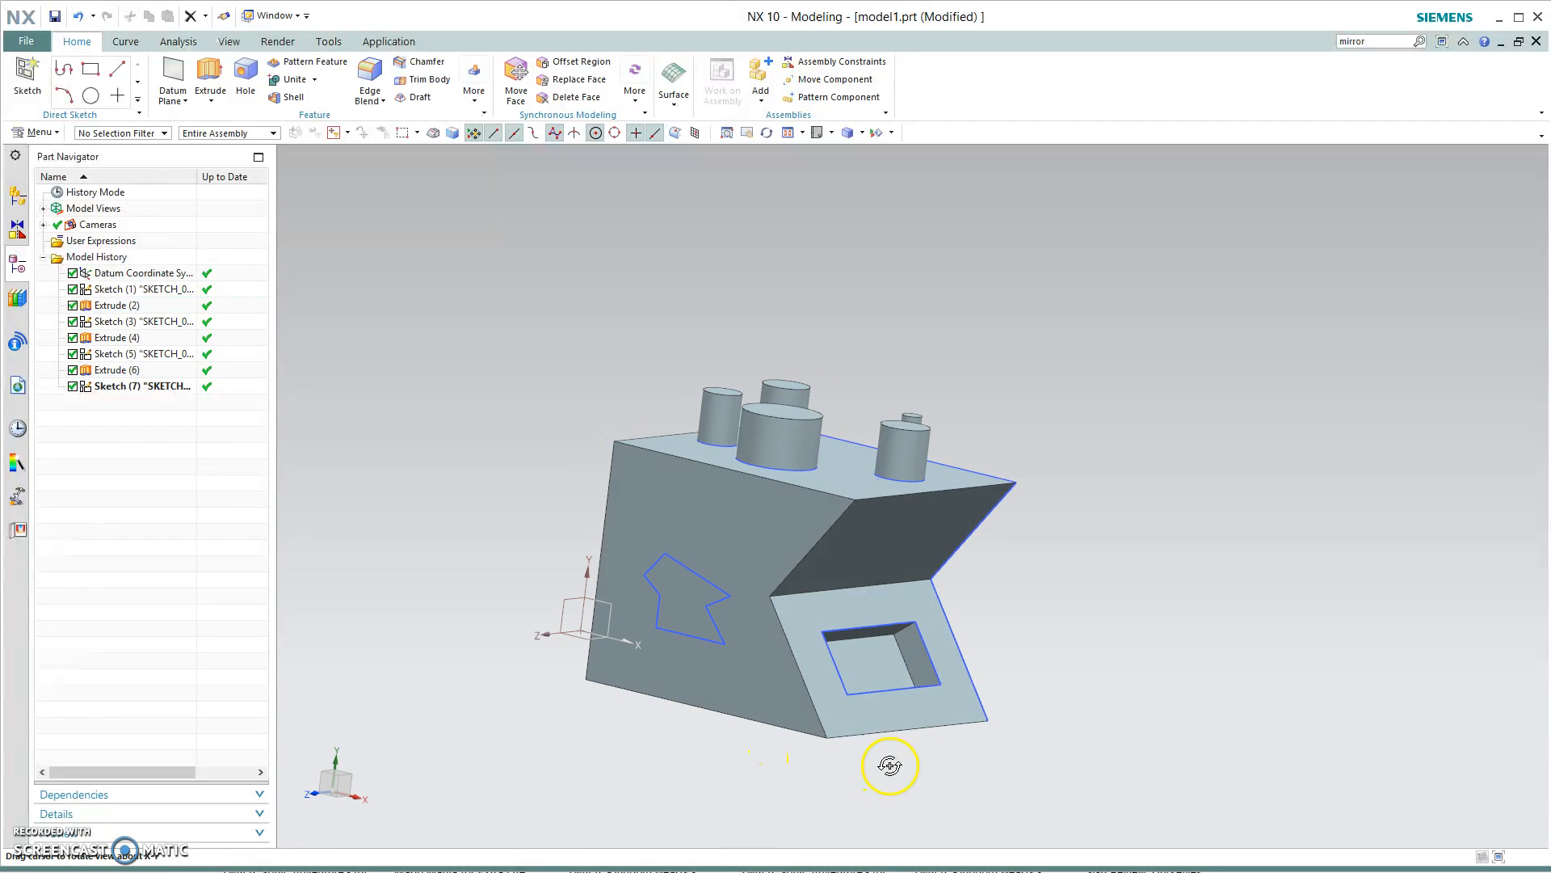